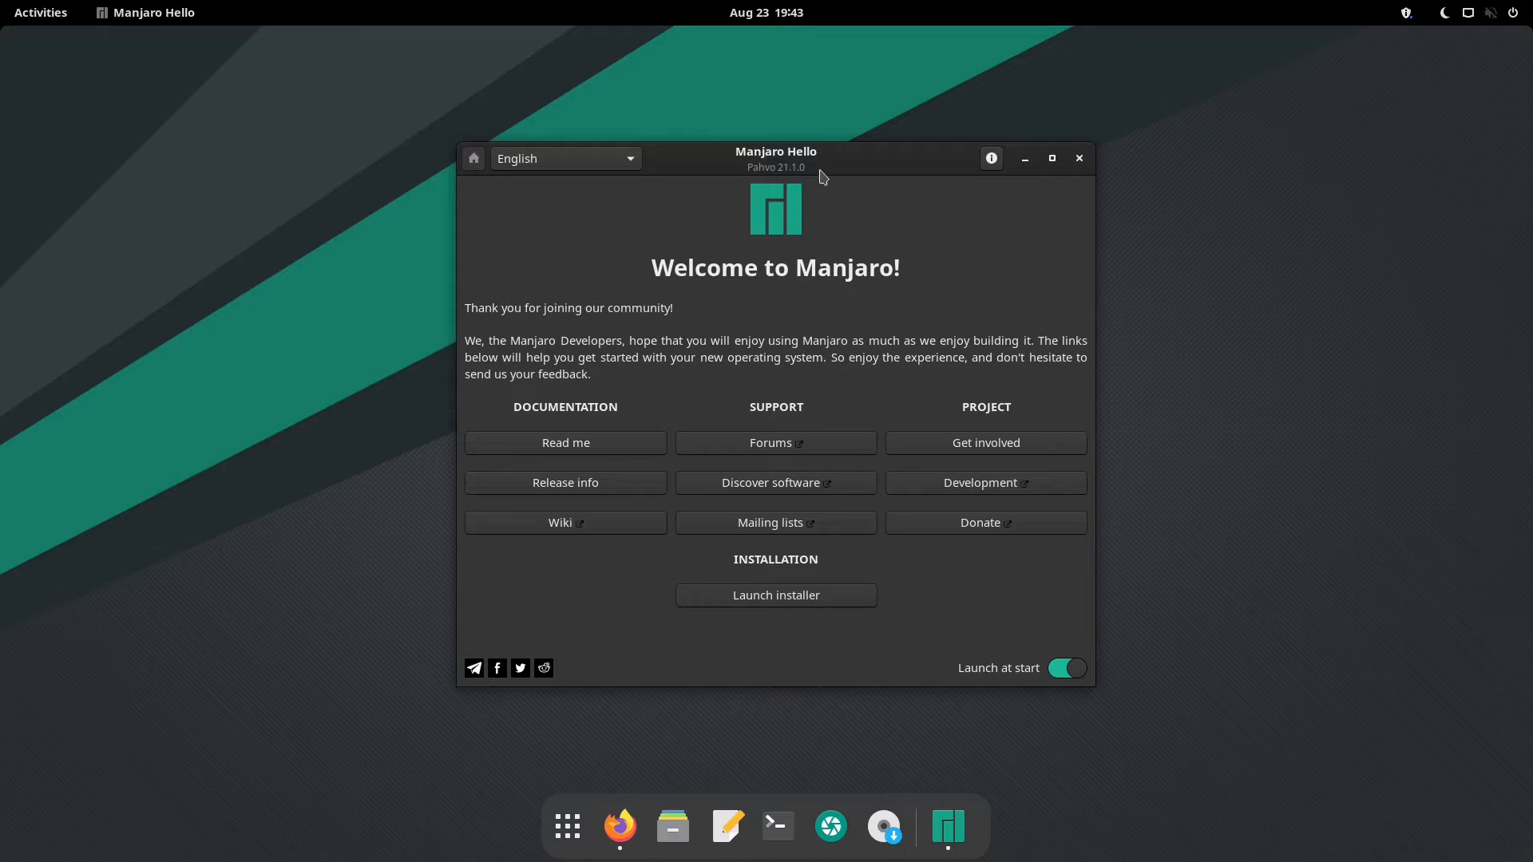
- Browse the editions on the Manjaro website in Firefox and open the download page for the GNOME 21.1.0 edition
{"action": "left_click", "coordinate": [619, 826]}
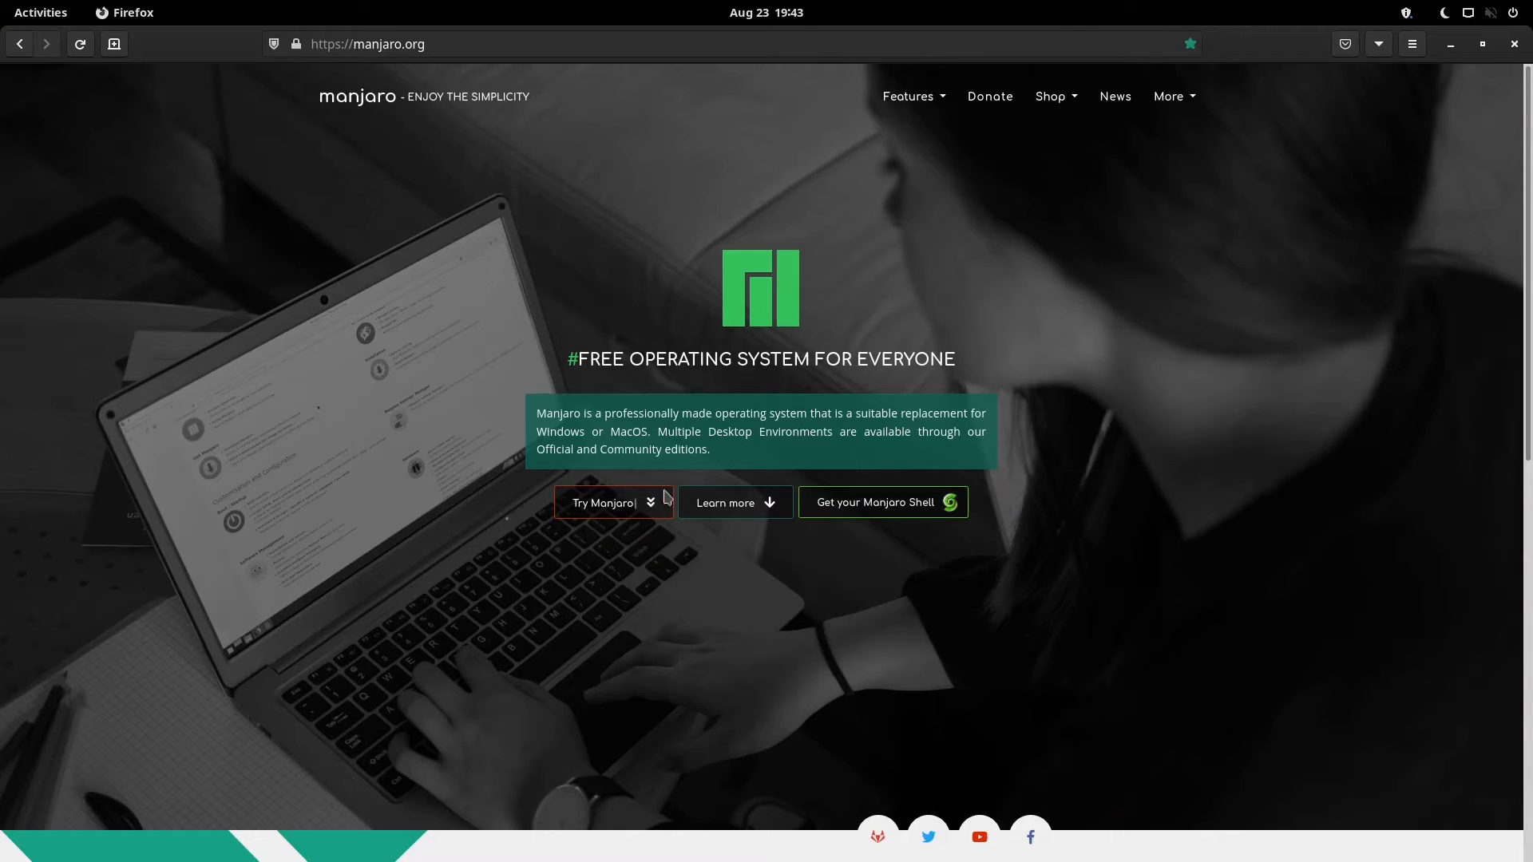
{"action": "left_click", "coordinate": [606, 502]}
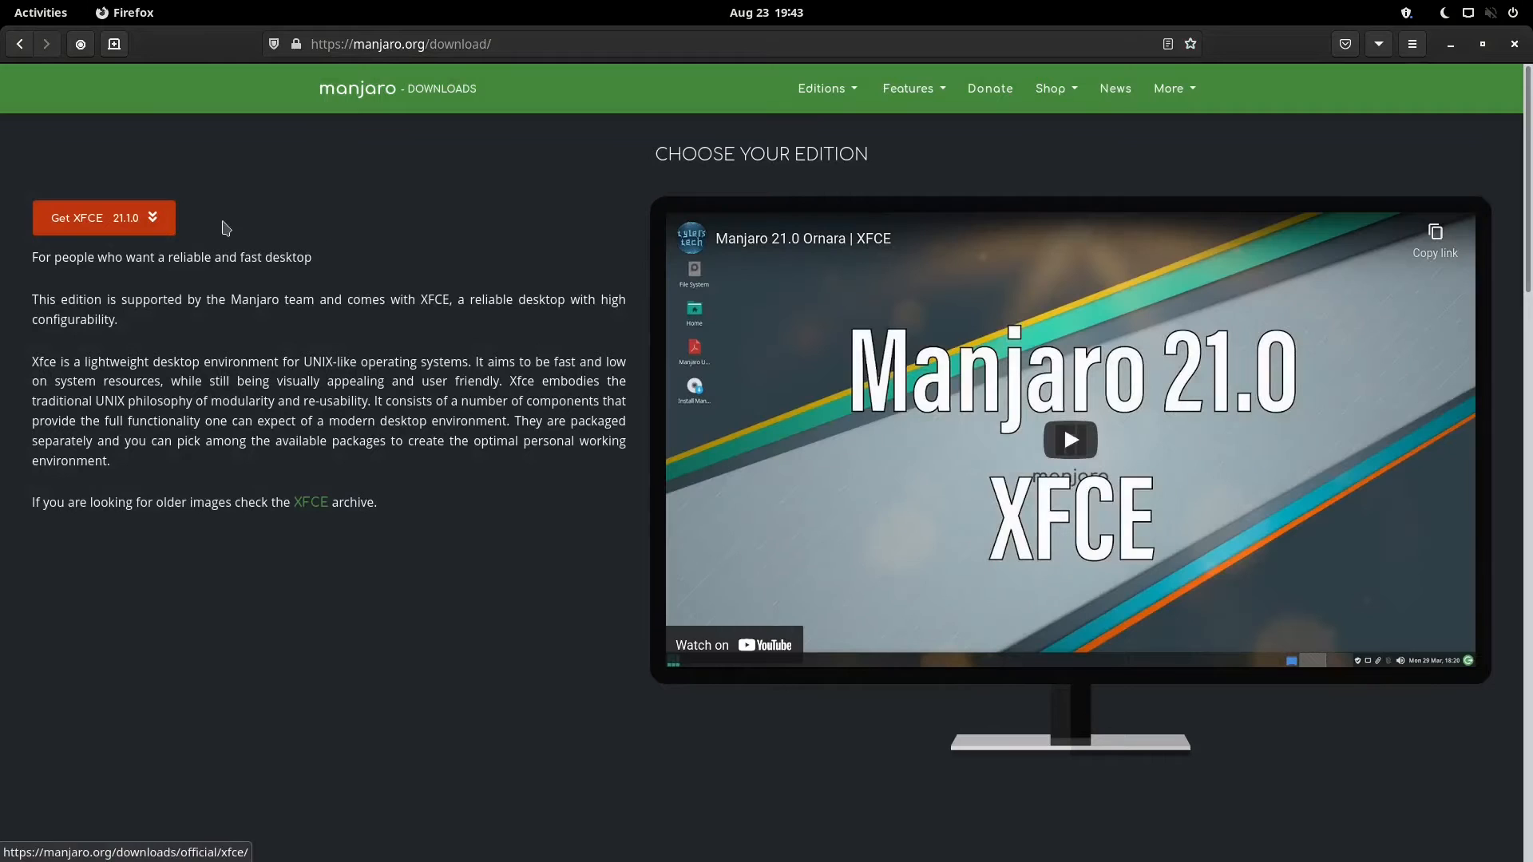
{"action": "scroll", "coordinate": [439, 452], "scroll_direction": "down", "scroll_amount": 5}
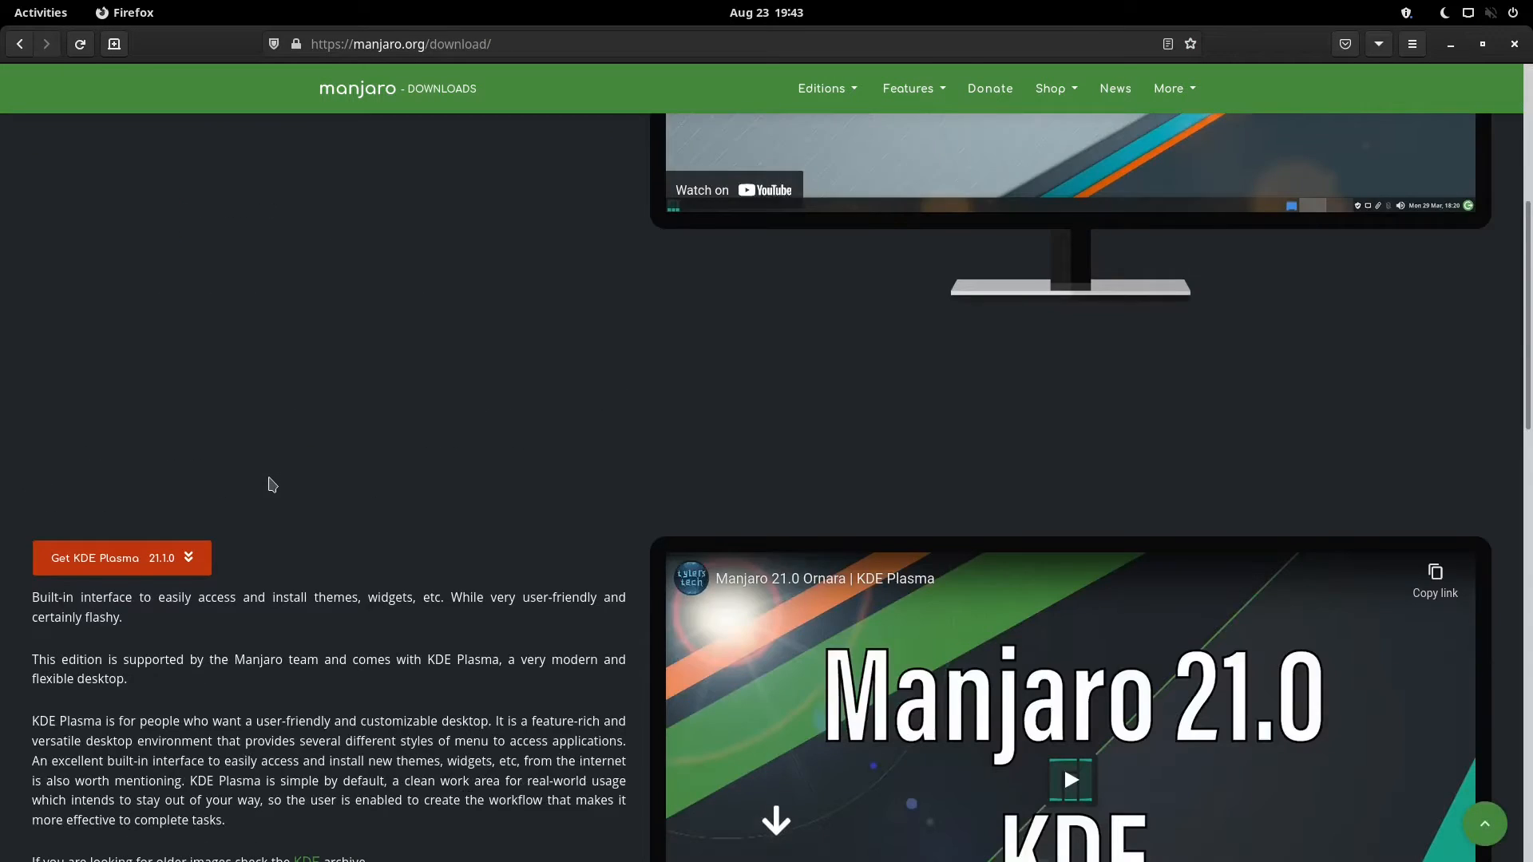
{"action": "scroll", "coordinate": [486, 343], "scroll_direction": "down", "scroll_amount": 7}
{"action": "scroll", "coordinate": [987, 752], "scroll_direction": "down", "scroll_amount": 6}
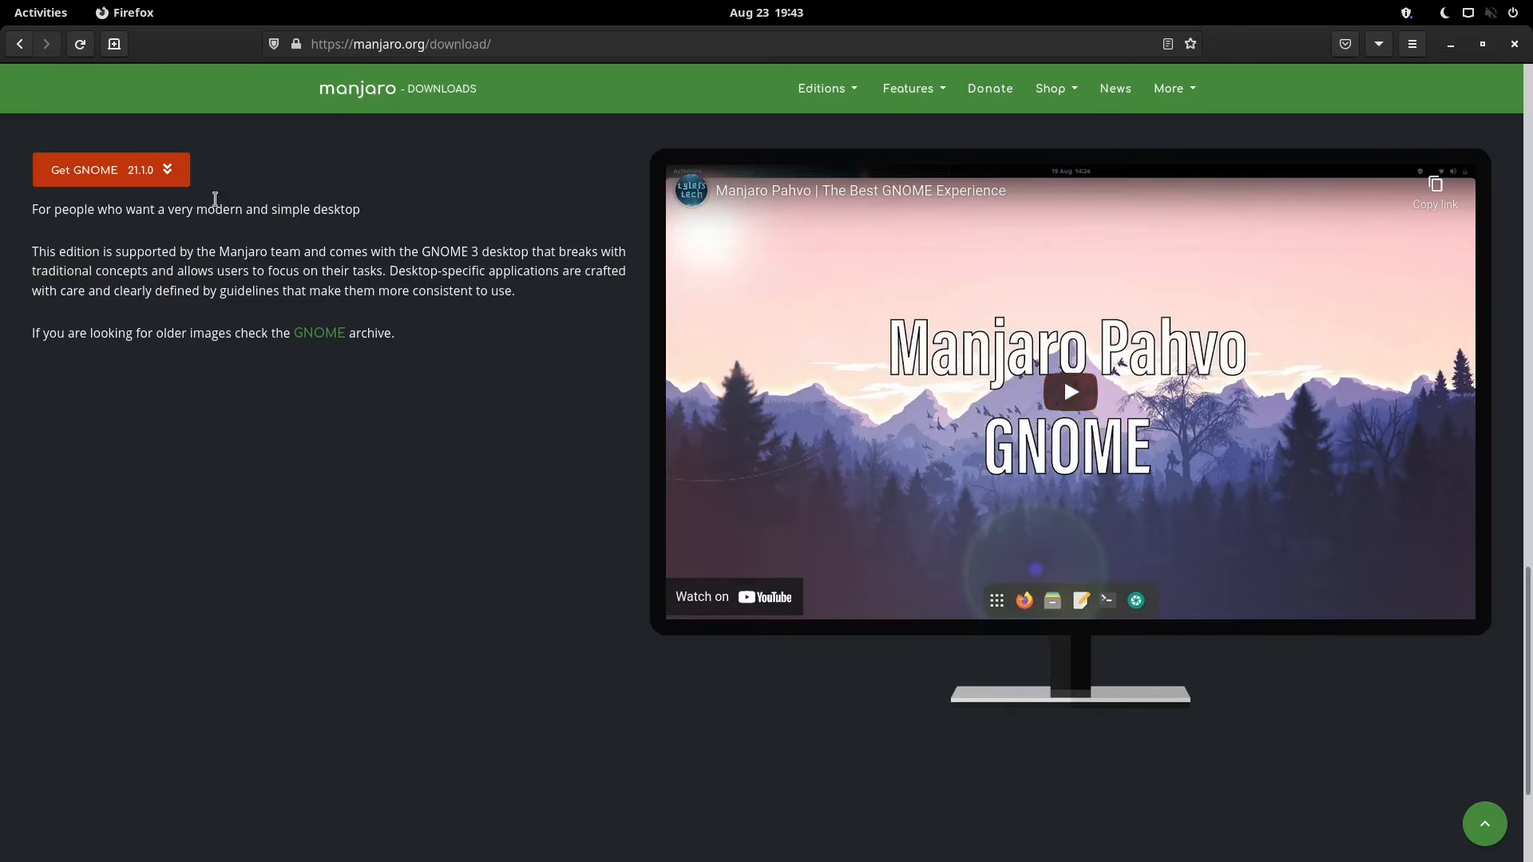
{"action": "left_click", "coordinate": [165, 176]}
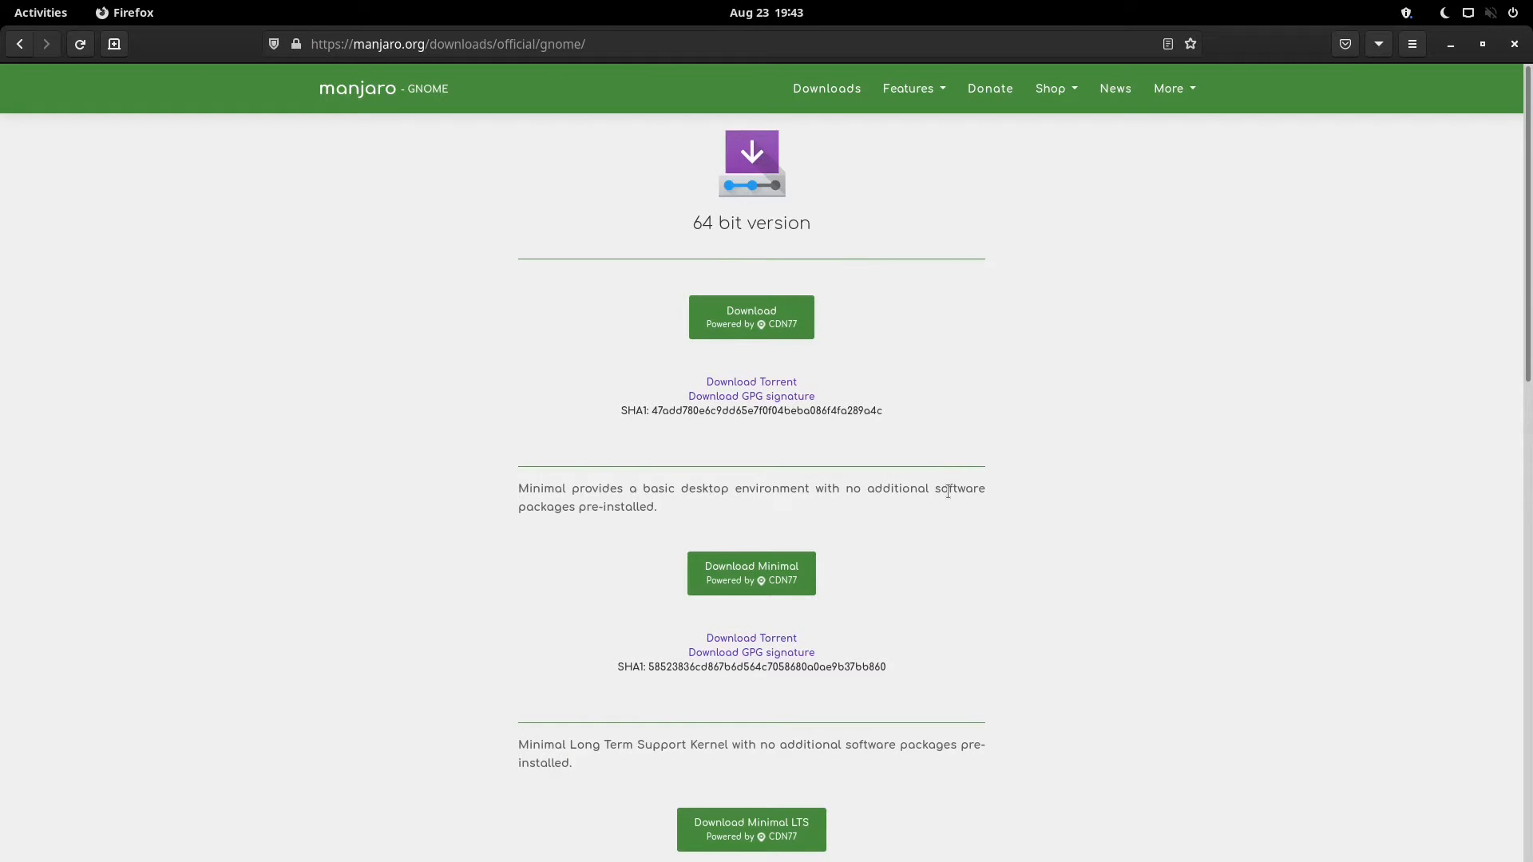
- Look through the full, Minimal and Minimal LTS download options for GNOME, and close the browser
{"action": "scroll", "coordinate": [947, 491], "scroll_direction": "down", "scroll_amount": 3}
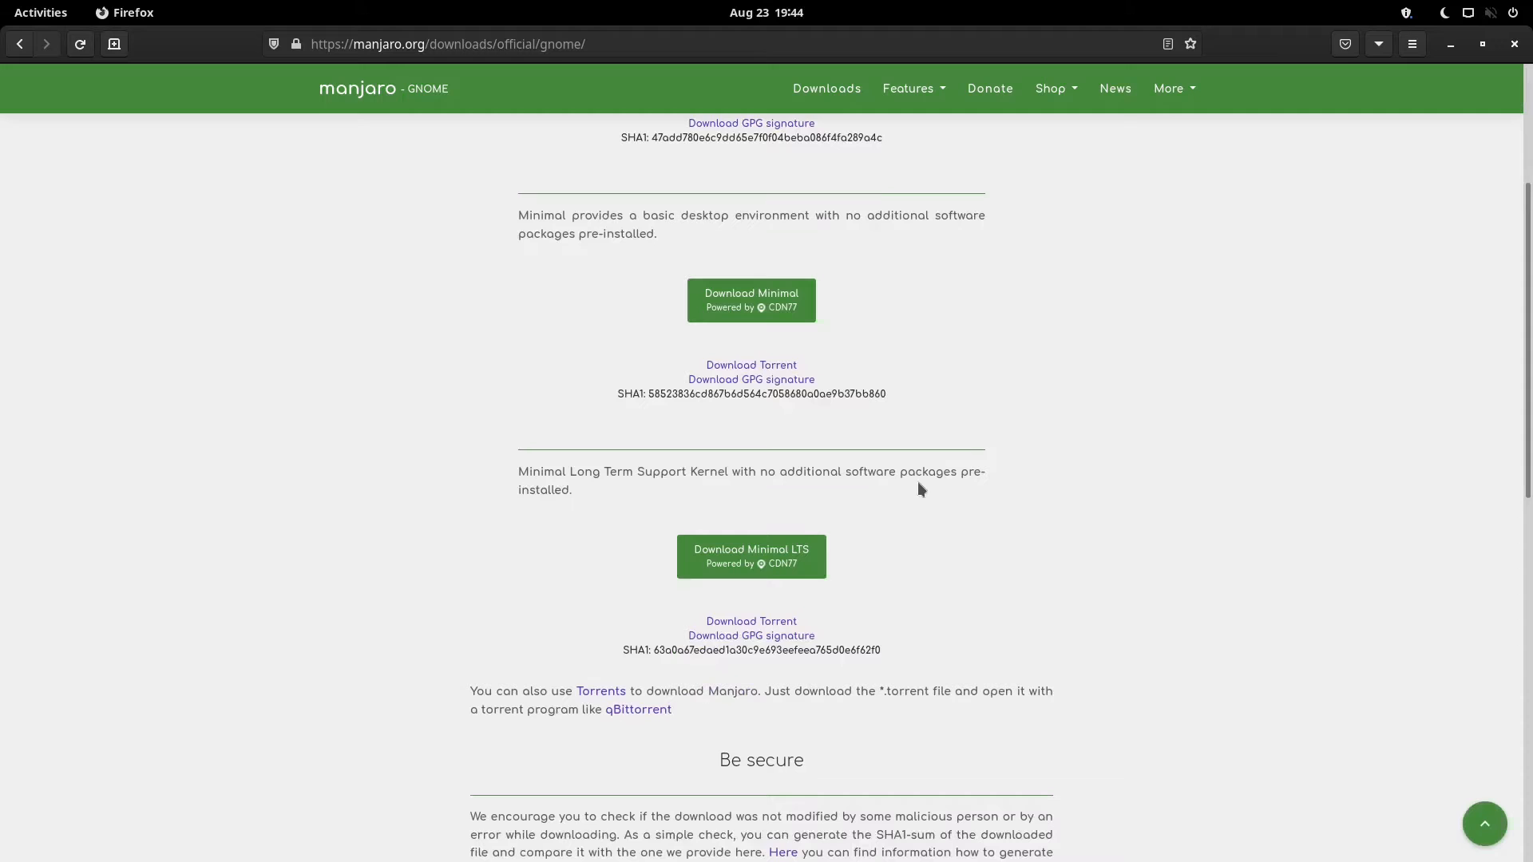
{"action": "scroll", "coordinate": [919, 484], "scroll_direction": "up", "scroll_amount": 3}
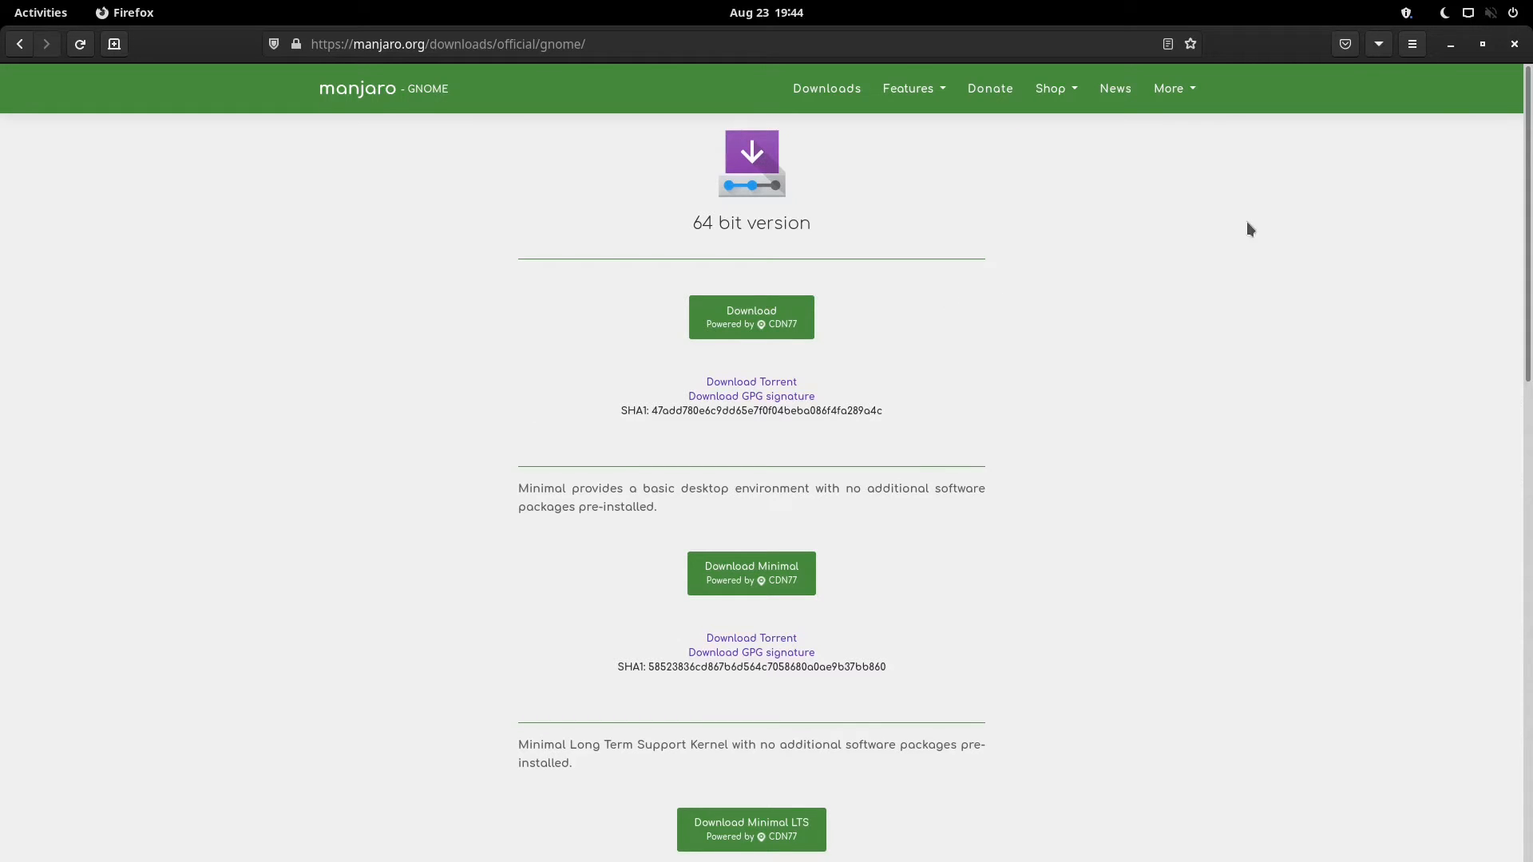
{"action": "left_click", "coordinate": [1516, 46]}
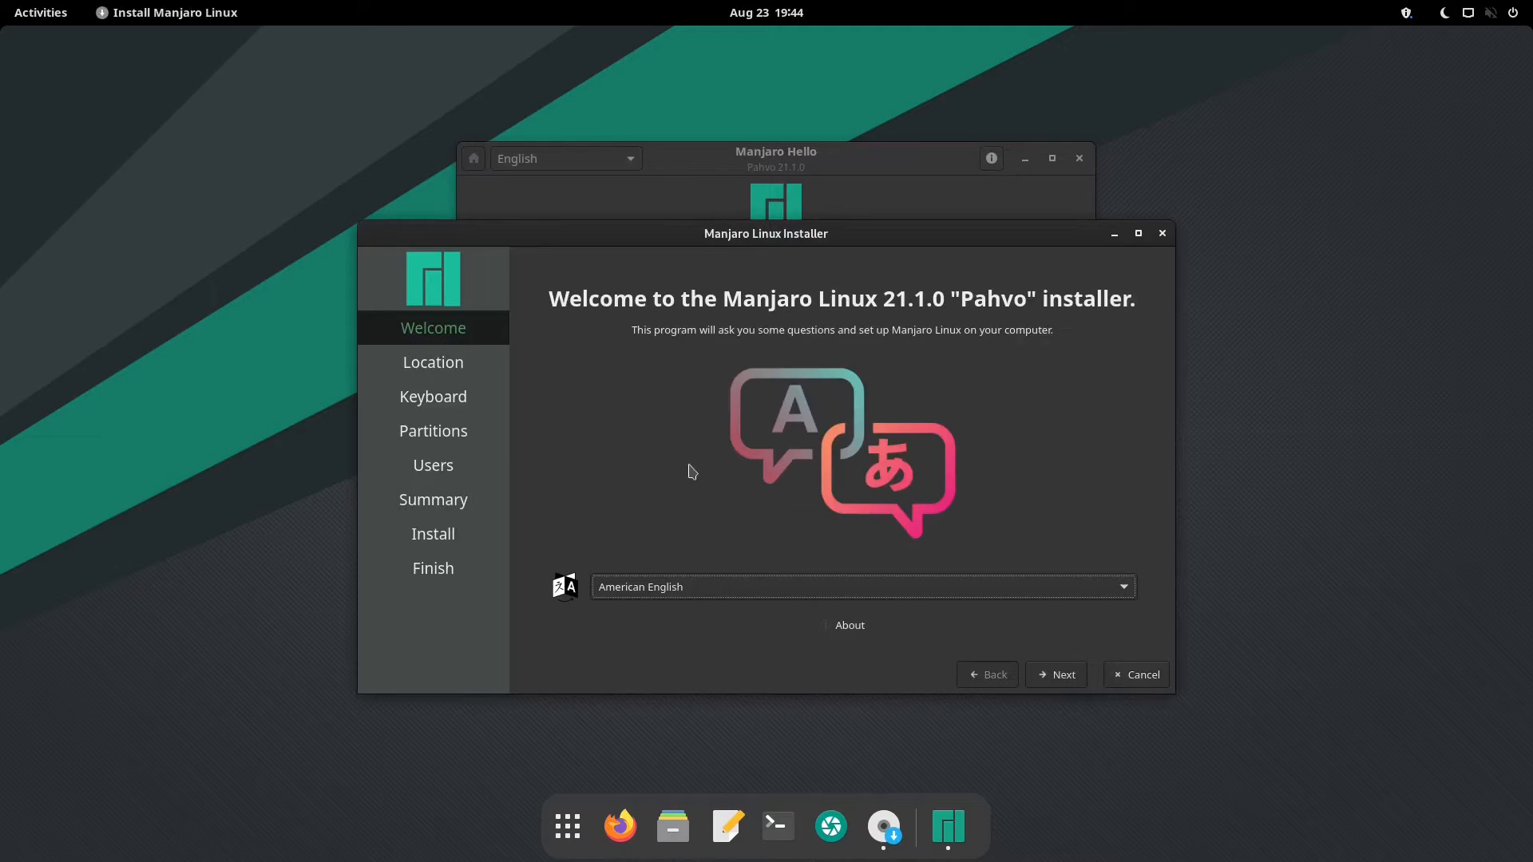
- Accept American English as the installer language and Asia/Kolkata as the location
{"action": "left_click", "coordinate": [1058, 675]}
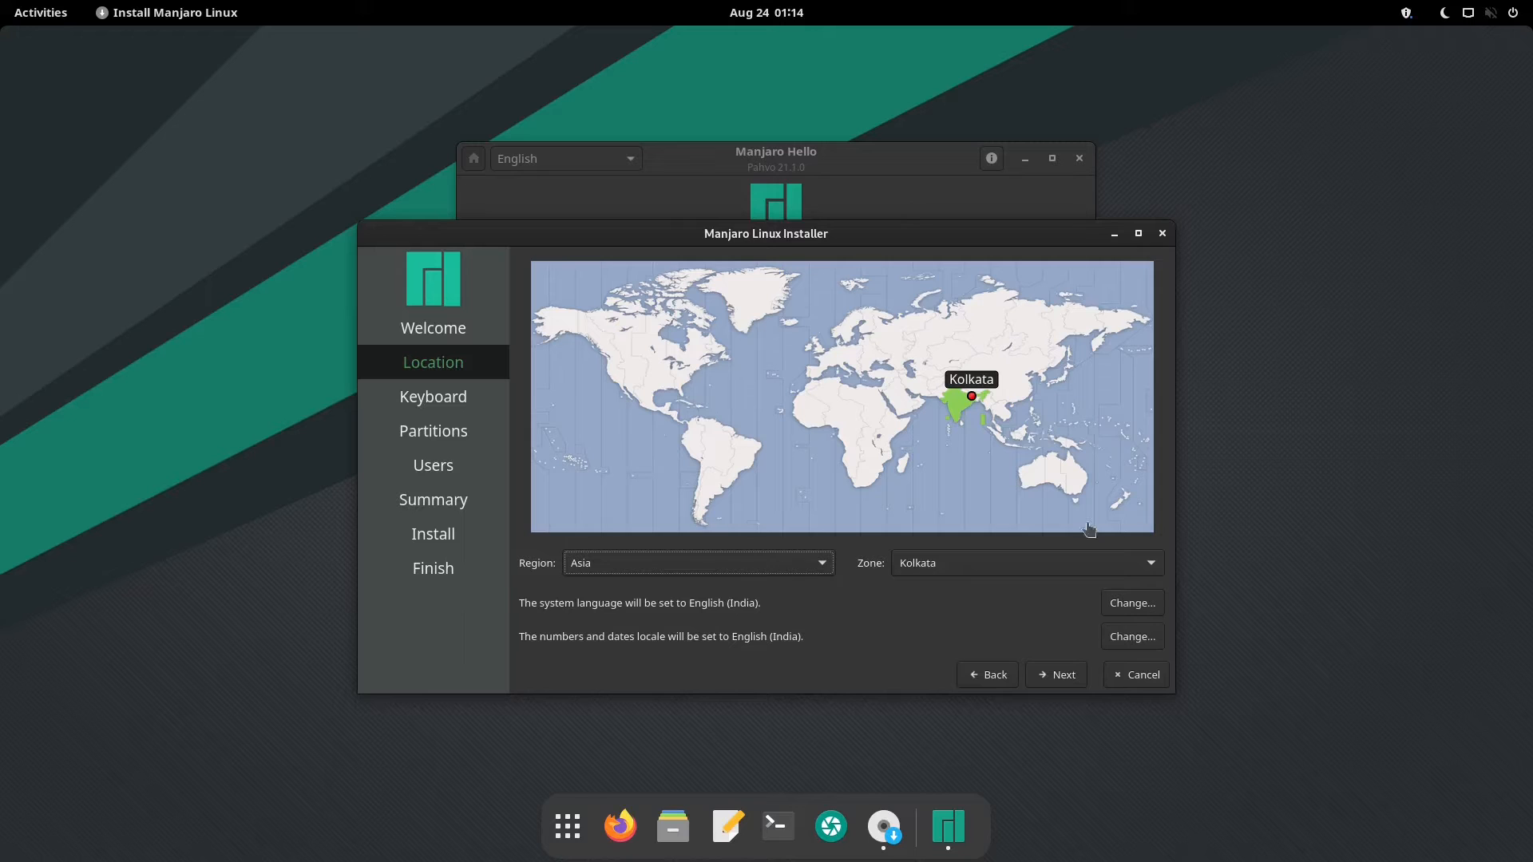
{"action": "left_click", "coordinate": [1059, 674]}
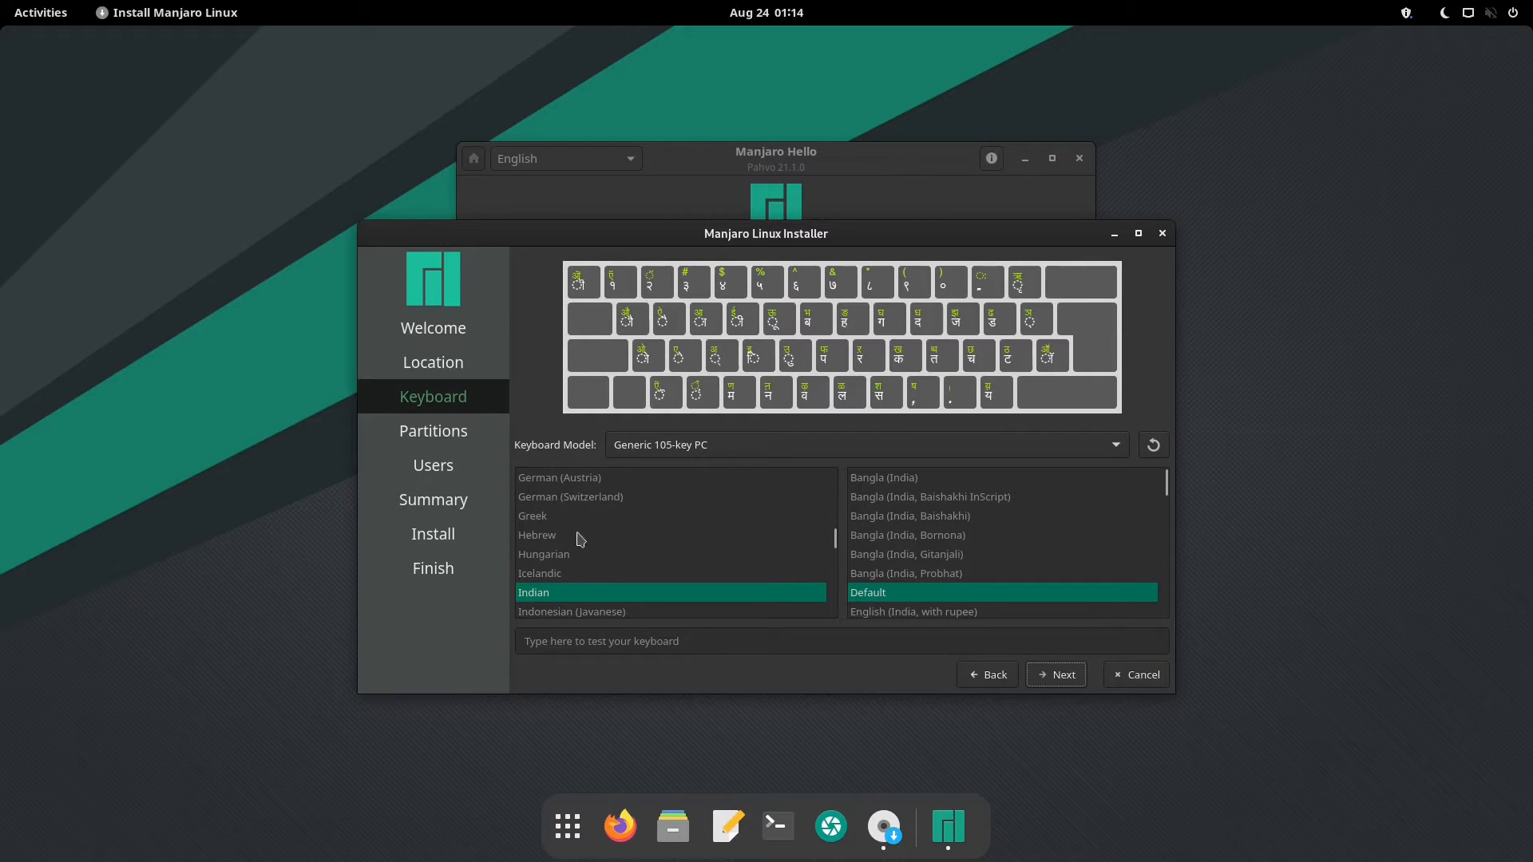
- Set the keyboard layout to English (US) with the Default variant and continue to partitioning
{"action": "scroll", "coordinate": [572, 540], "scroll_direction": "up", "scroll_amount": 5}
{"action": "scroll", "coordinate": [572, 543], "scroll_direction": "up", "scroll_amount": 1}
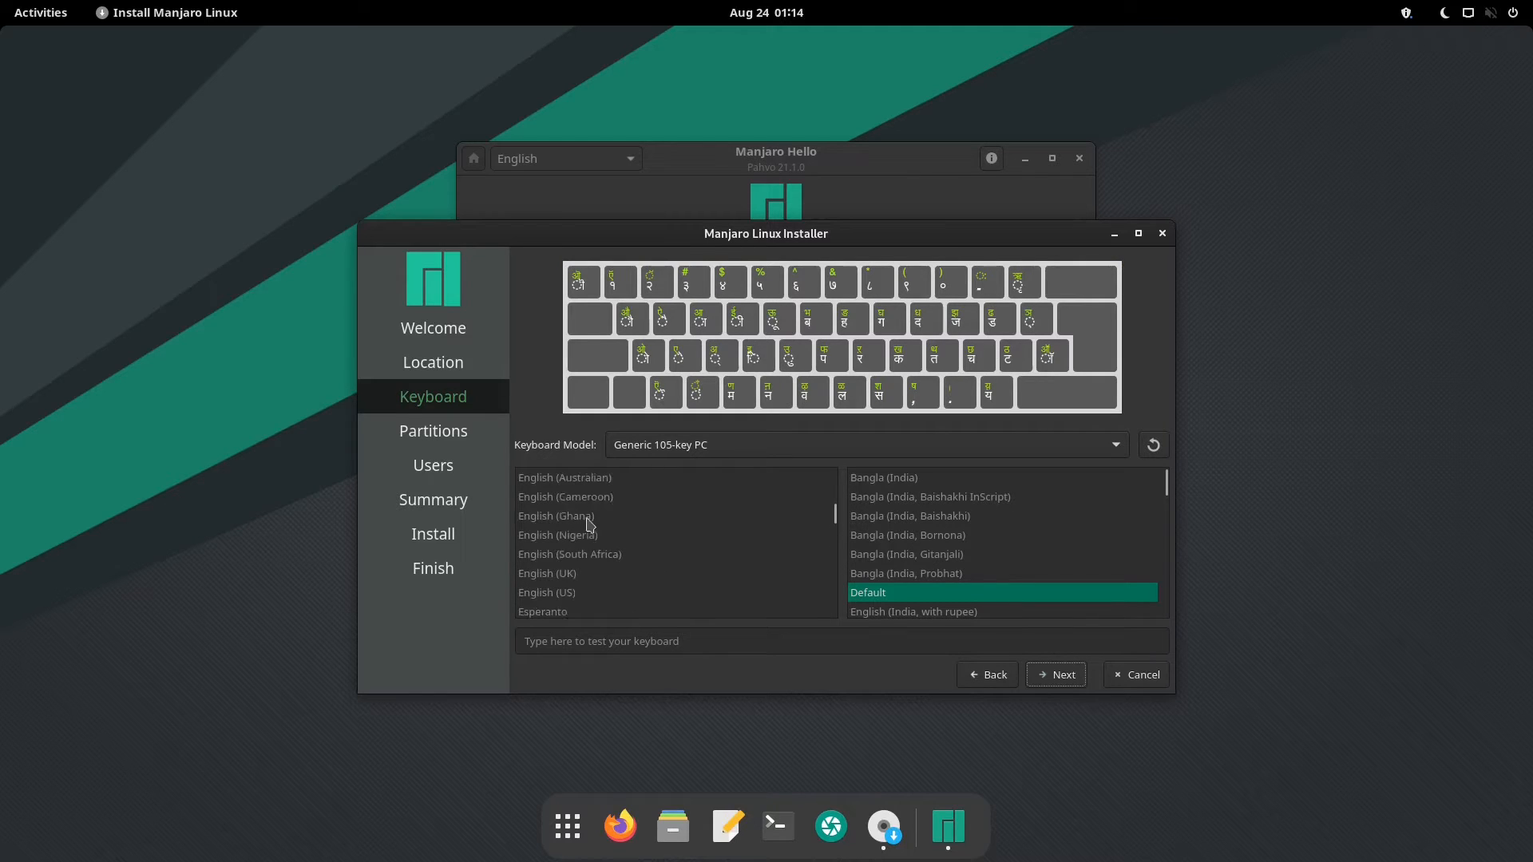
{"action": "left_click", "coordinate": [579, 595]}
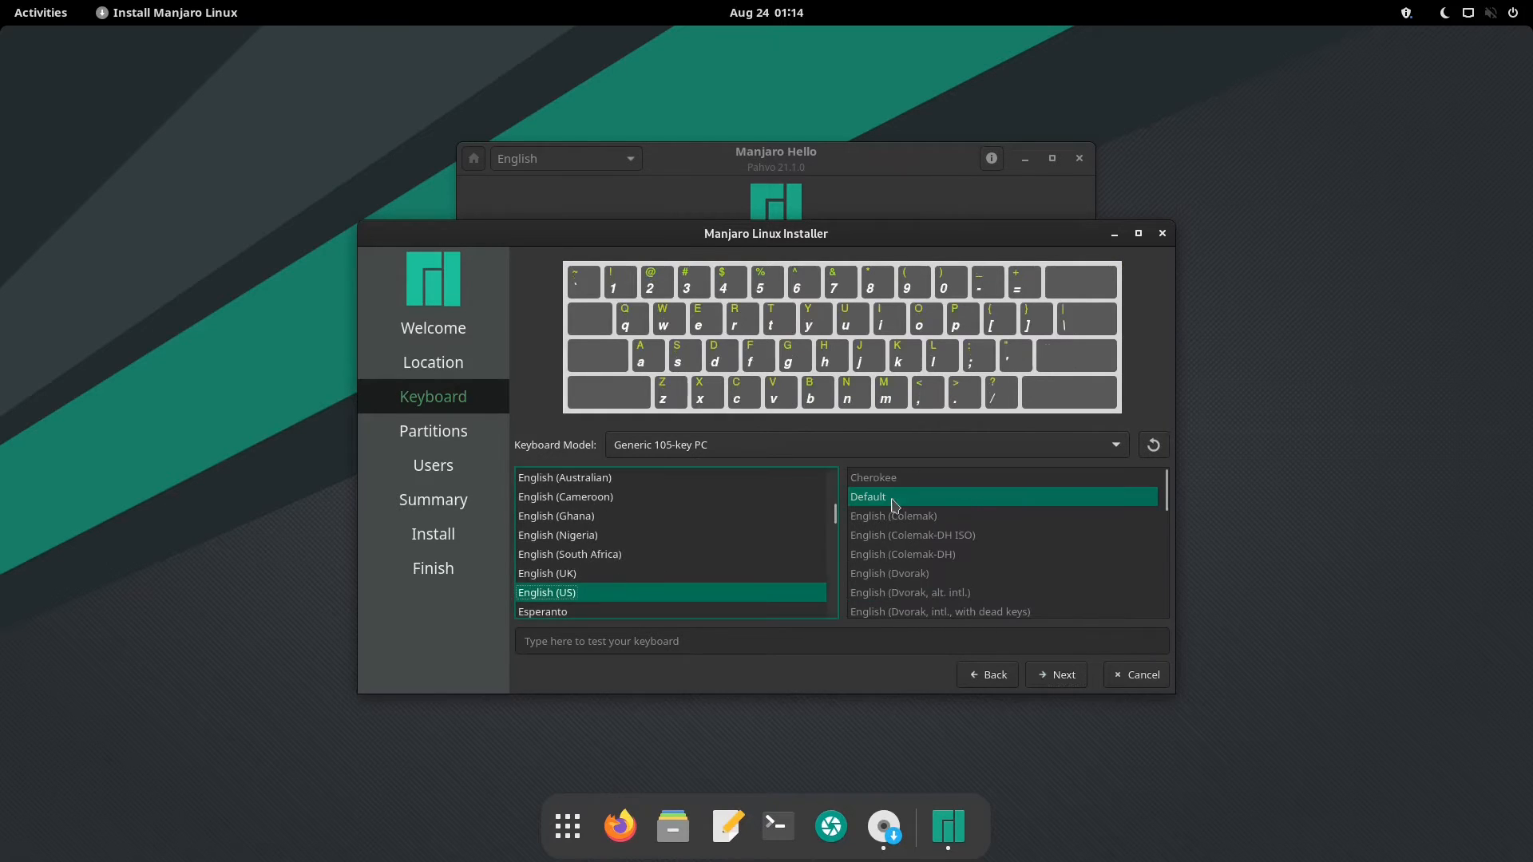
{"action": "left_click", "coordinate": [1066, 677]}
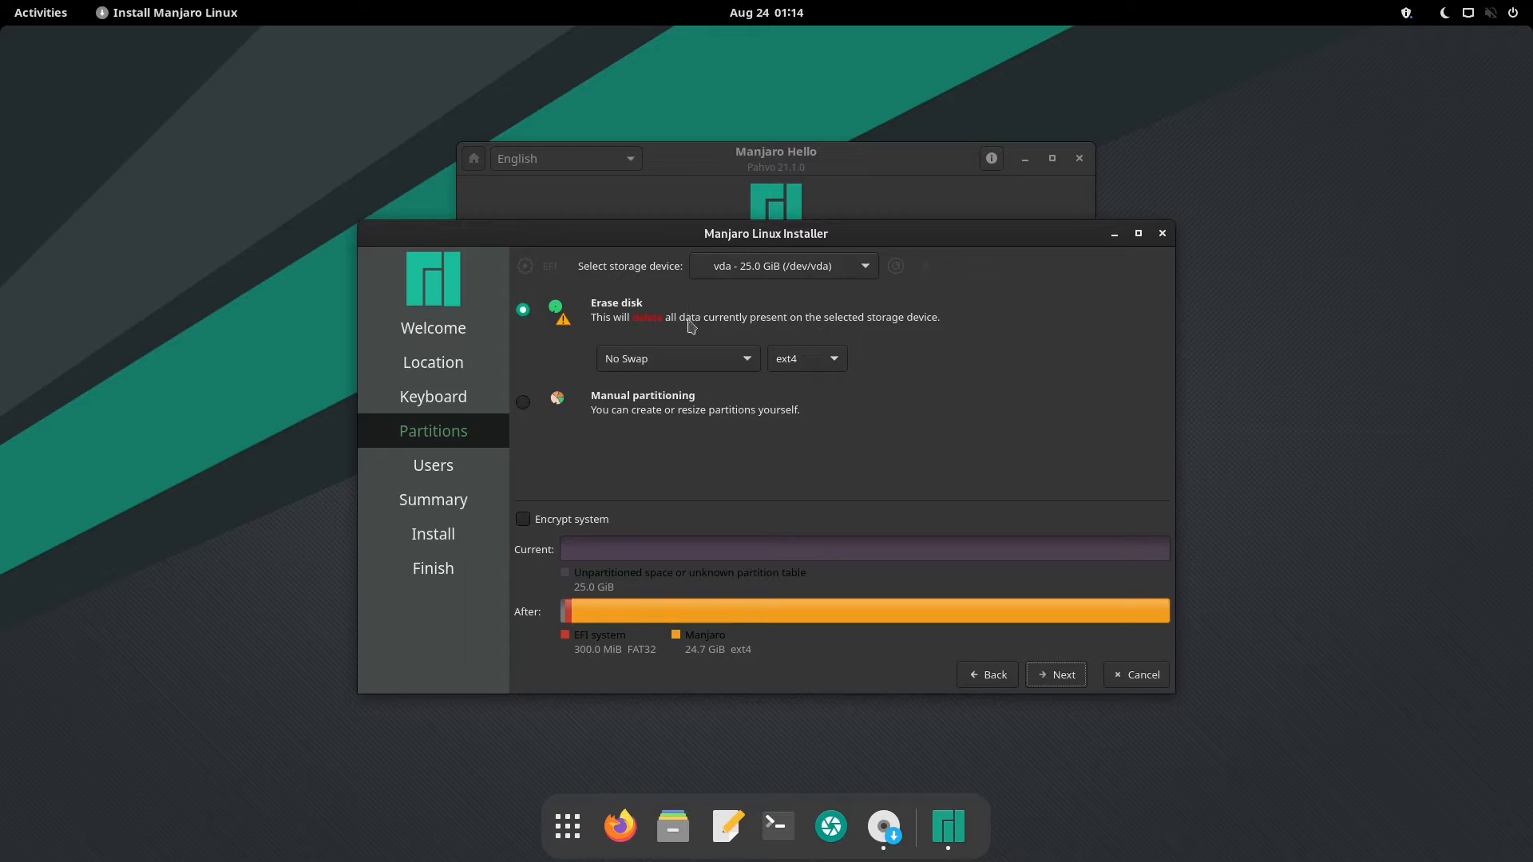
- Accept erasing the 25.0 GiB vda disk with No Swap, ext4 and no encryption, and continue to the user settings
{"action": "left_click", "coordinate": [821, 276]}
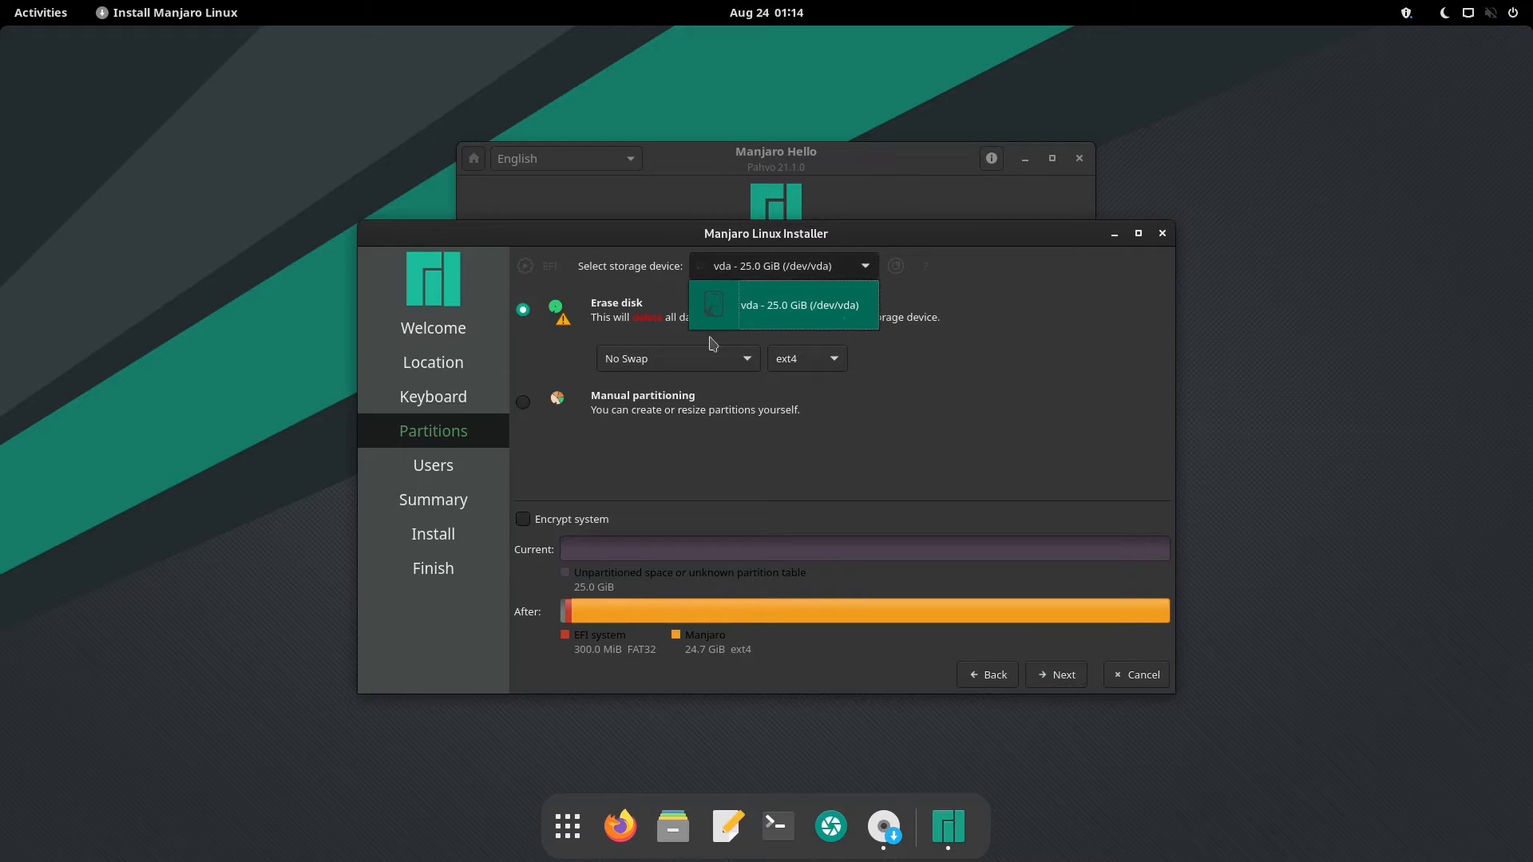
{"action": "left_click", "coordinate": [813, 307]}
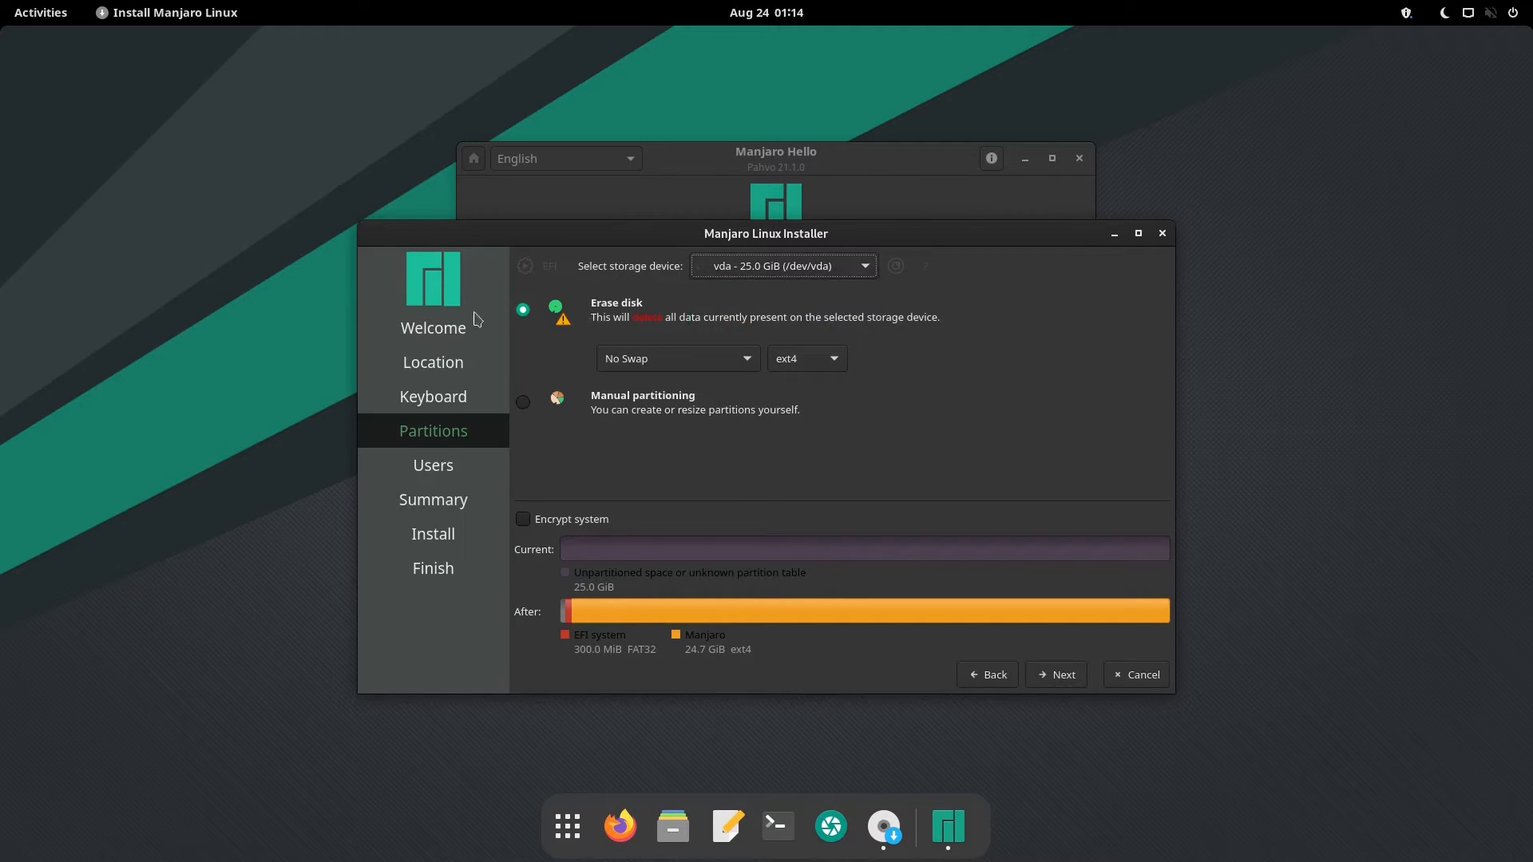
{"action": "left_click", "coordinate": [757, 362]}
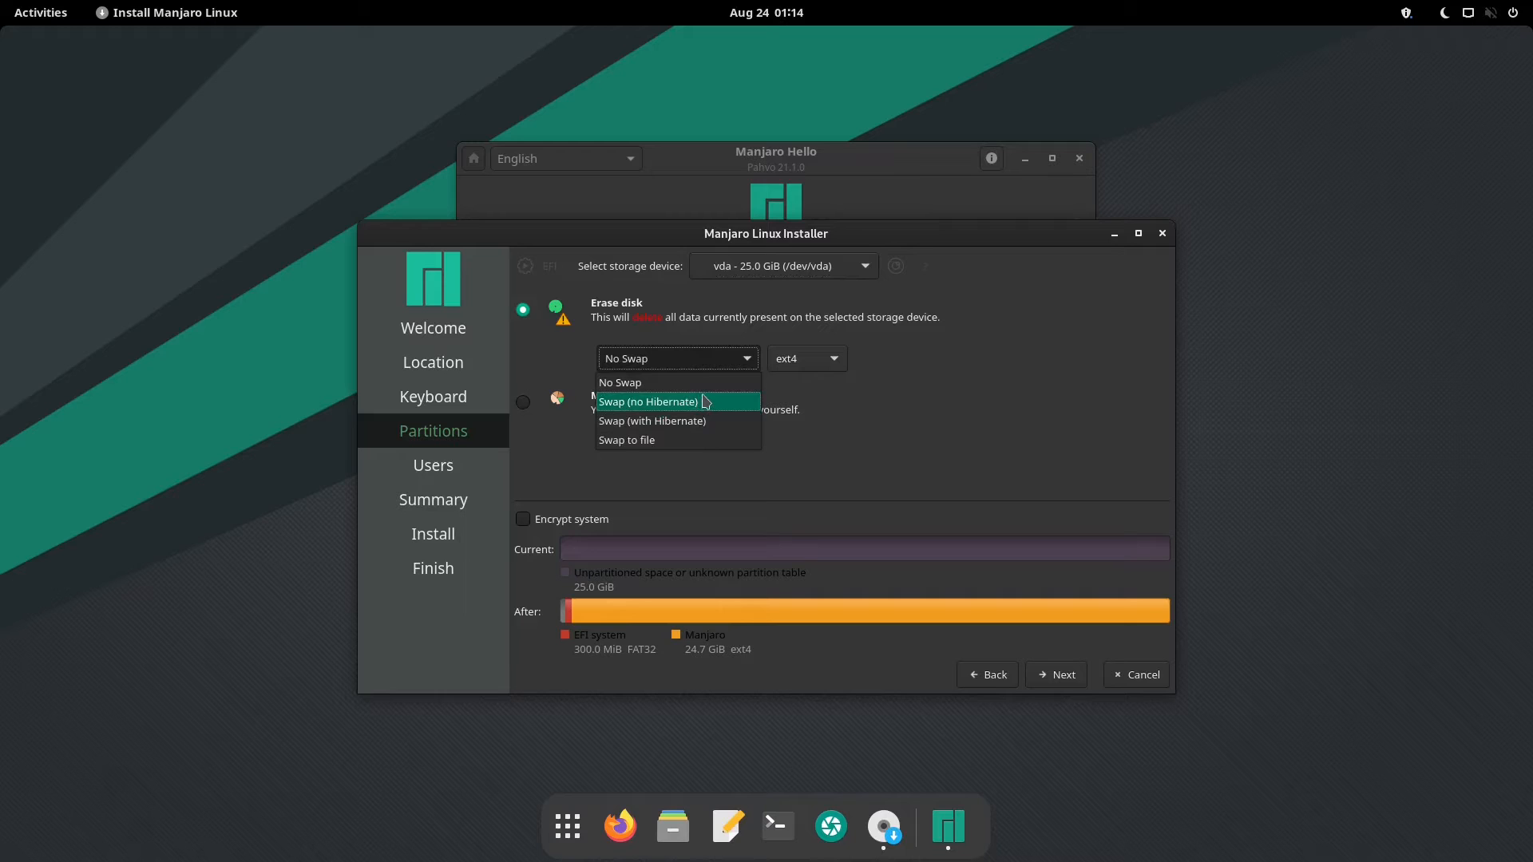
{"action": "left_click", "coordinate": [935, 395]}
{"action": "left_click", "coordinate": [822, 372]}
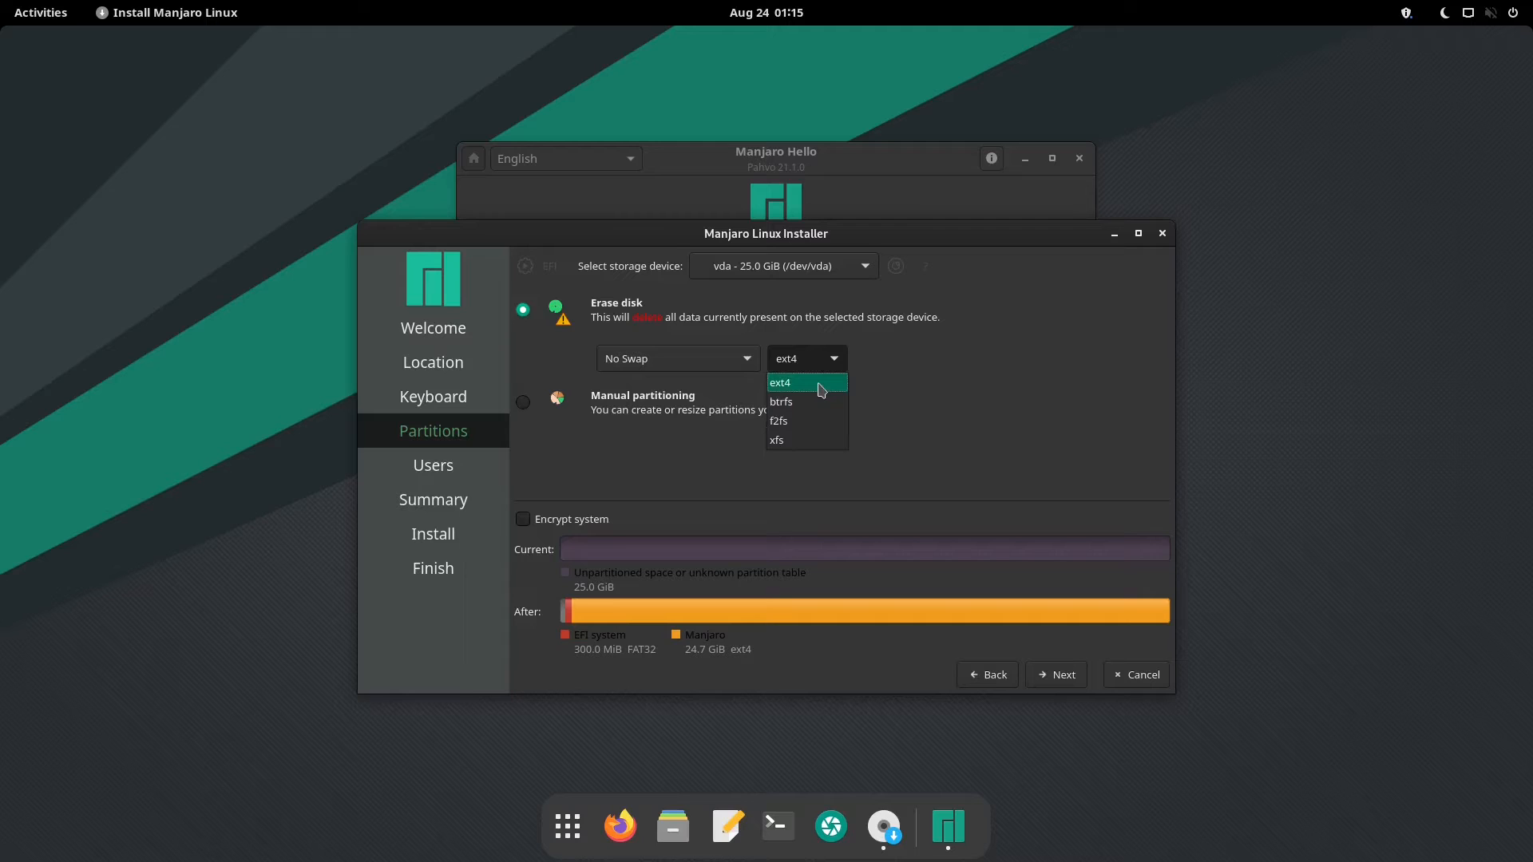
{"action": "left_click", "coordinate": [821, 390]}
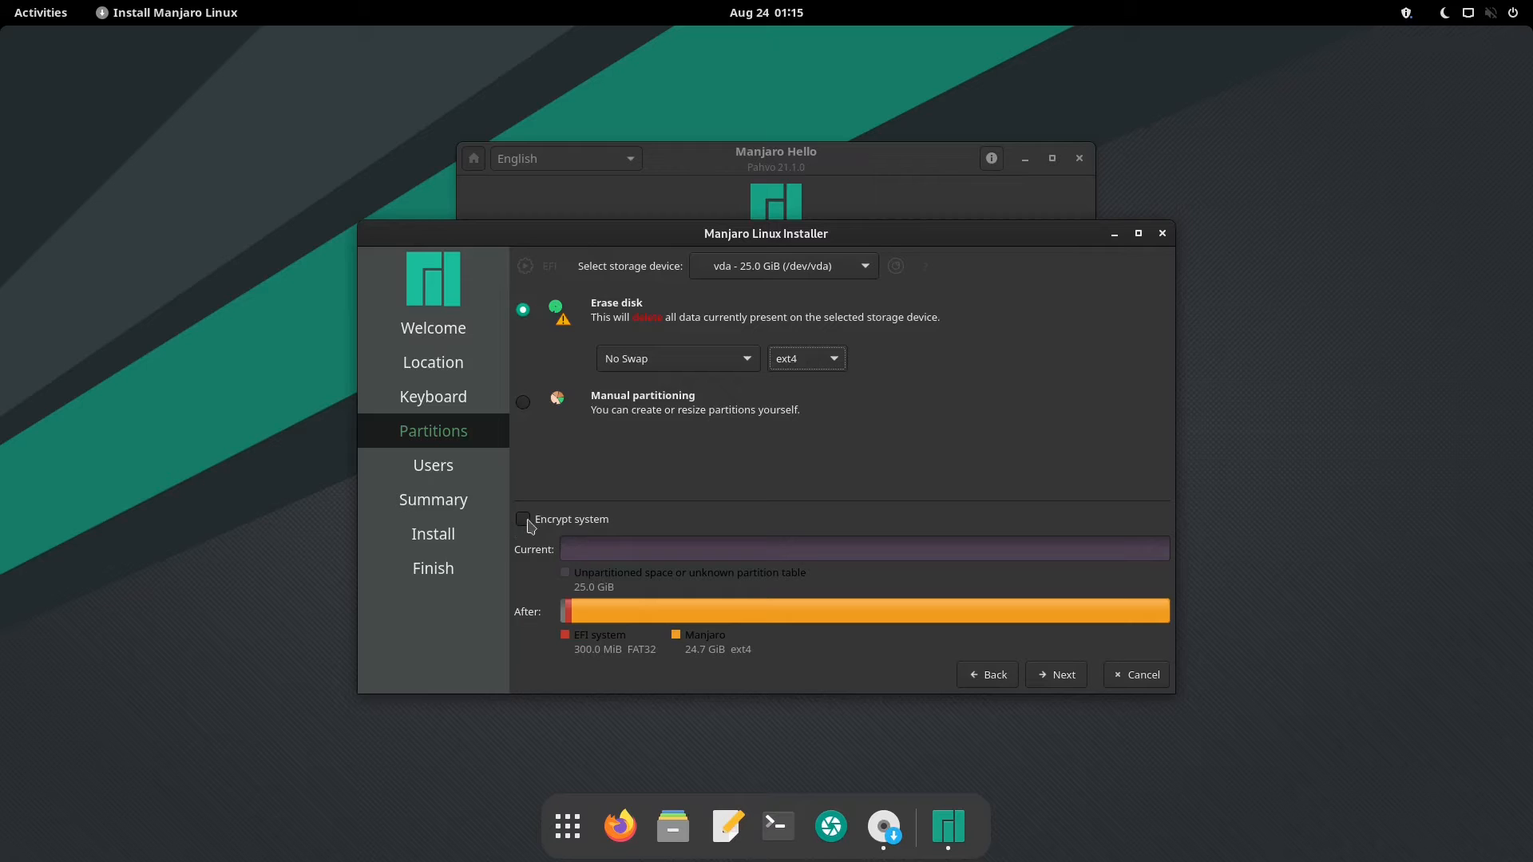
{"action": "left_click", "coordinate": [1055, 679]}
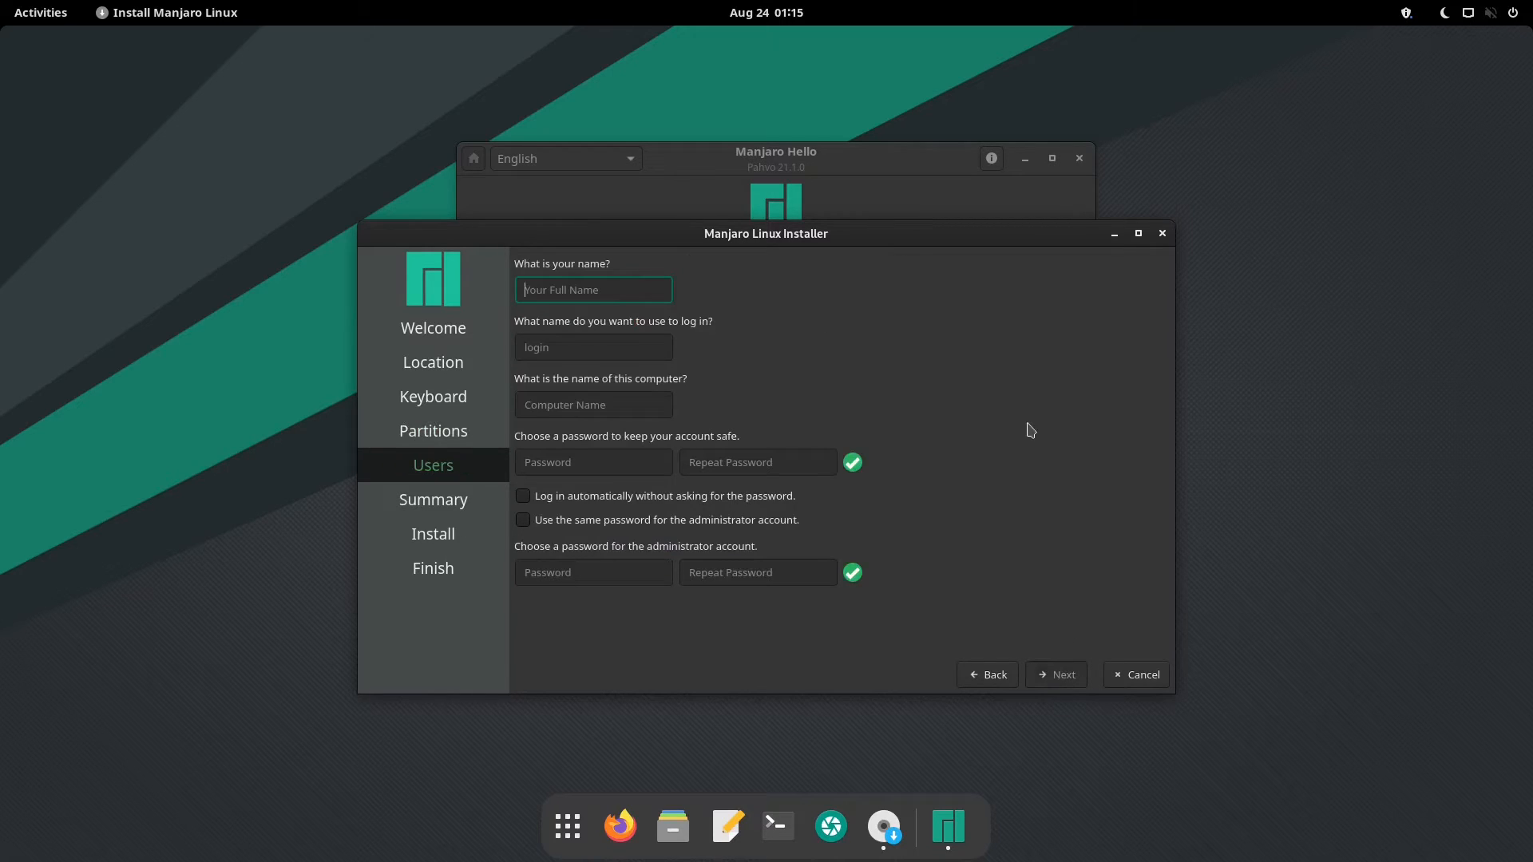
- Enter the account's full name, keep the login name derived from it, and name the computer suprhst
{"action": "type", "text": "nullvector"}
{"action": "key", "text": "Tab"}
{"action": "key", "text": "Tab"}
{"action": "key", "text": "BackSpace"}
{"action": "type", "text": "suprhst"}
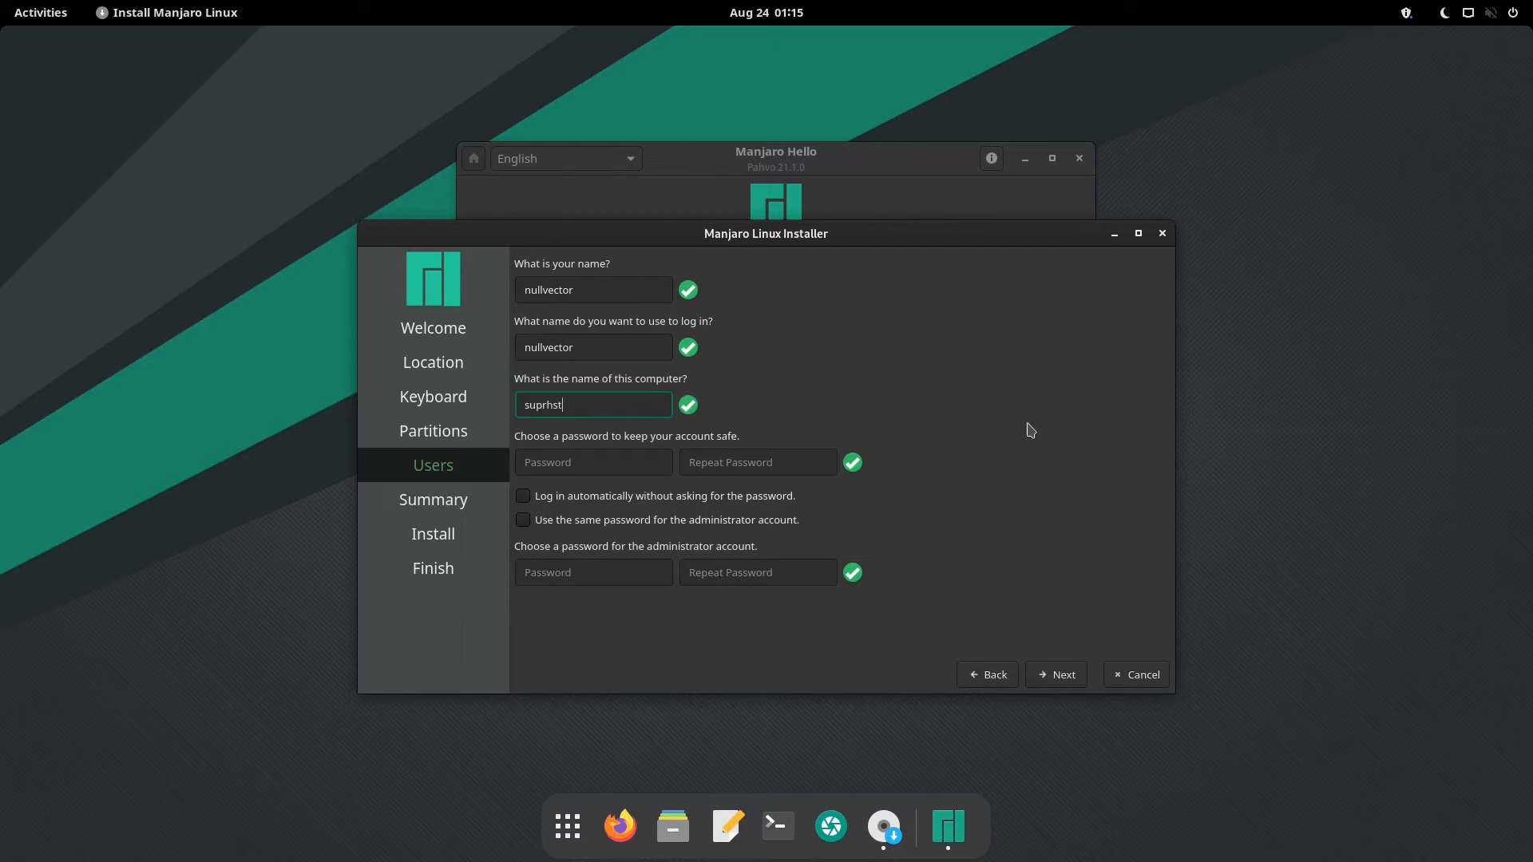
- Enter the account password and repeat it in the confirmation field
{"action": "key", "text": "Tab"}
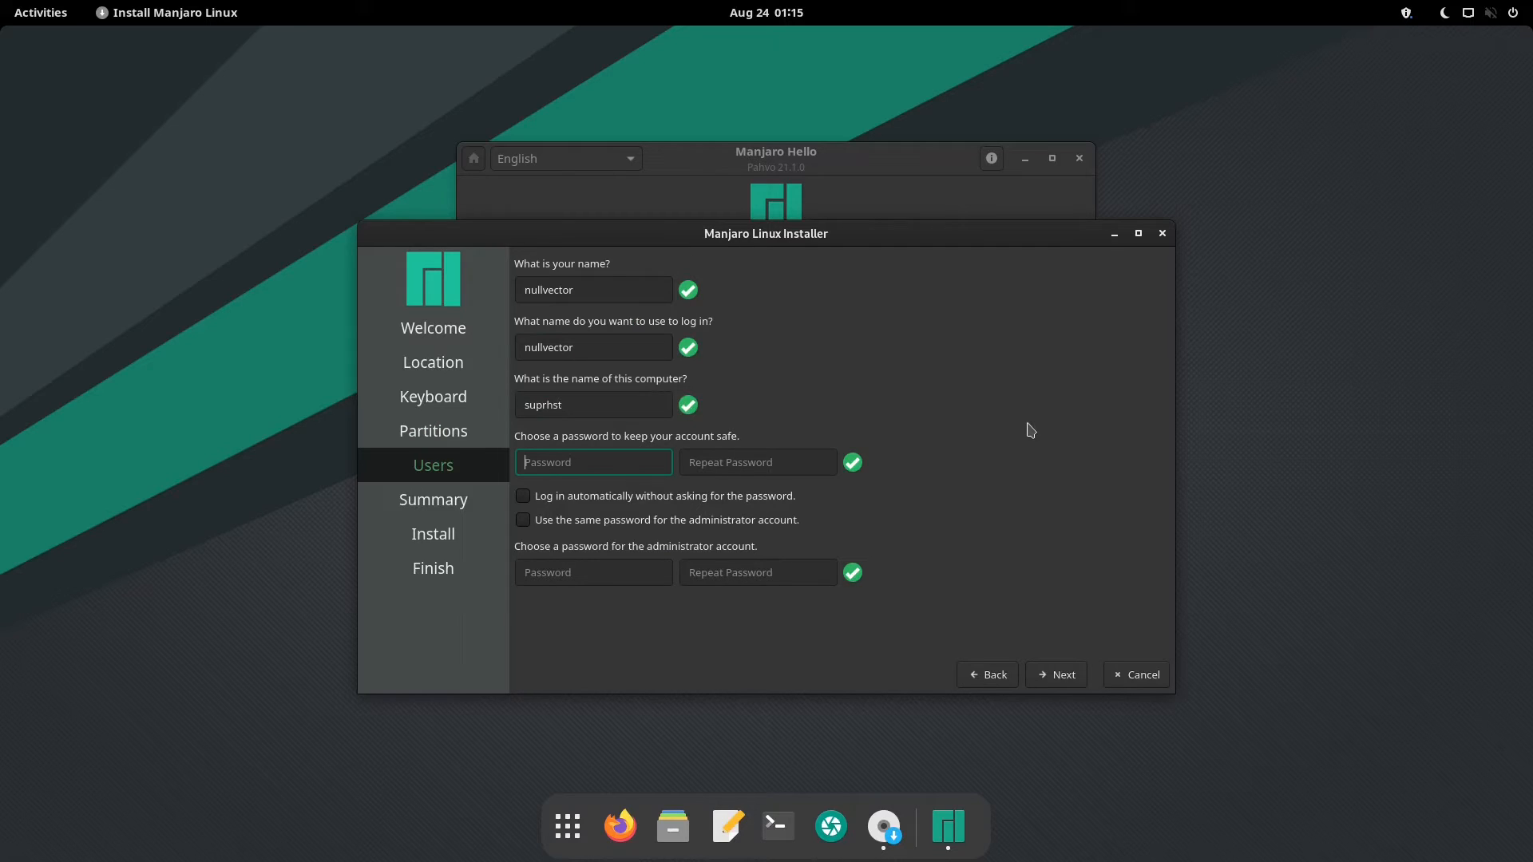
{"action": "type", "text": "•"}
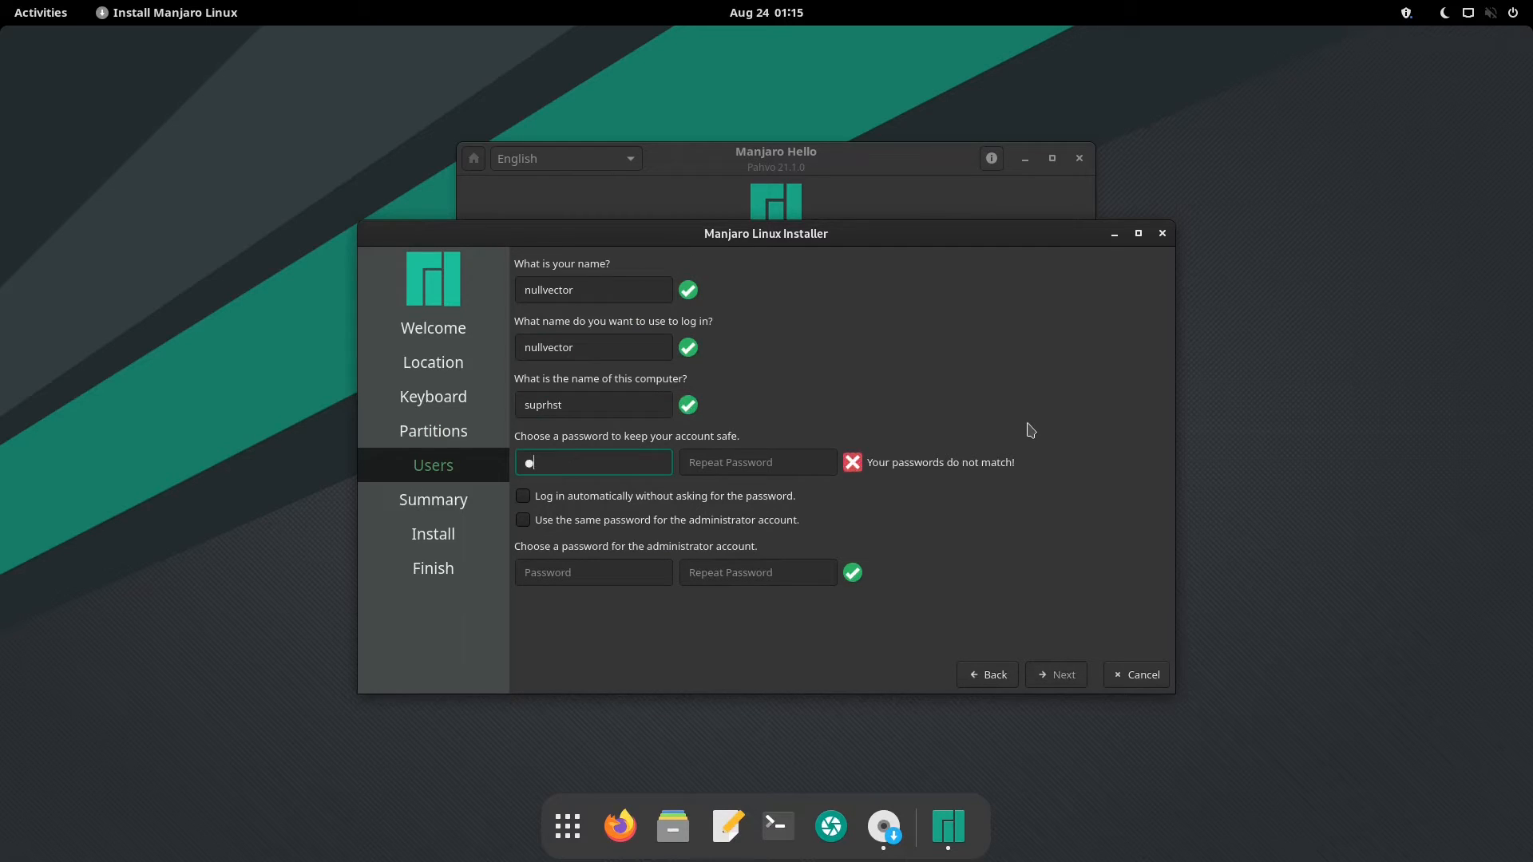
{"action": "type", "text": "••••"}
{"action": "key", "text": "Tab"}
{"action": "type", "text": "•••••"}
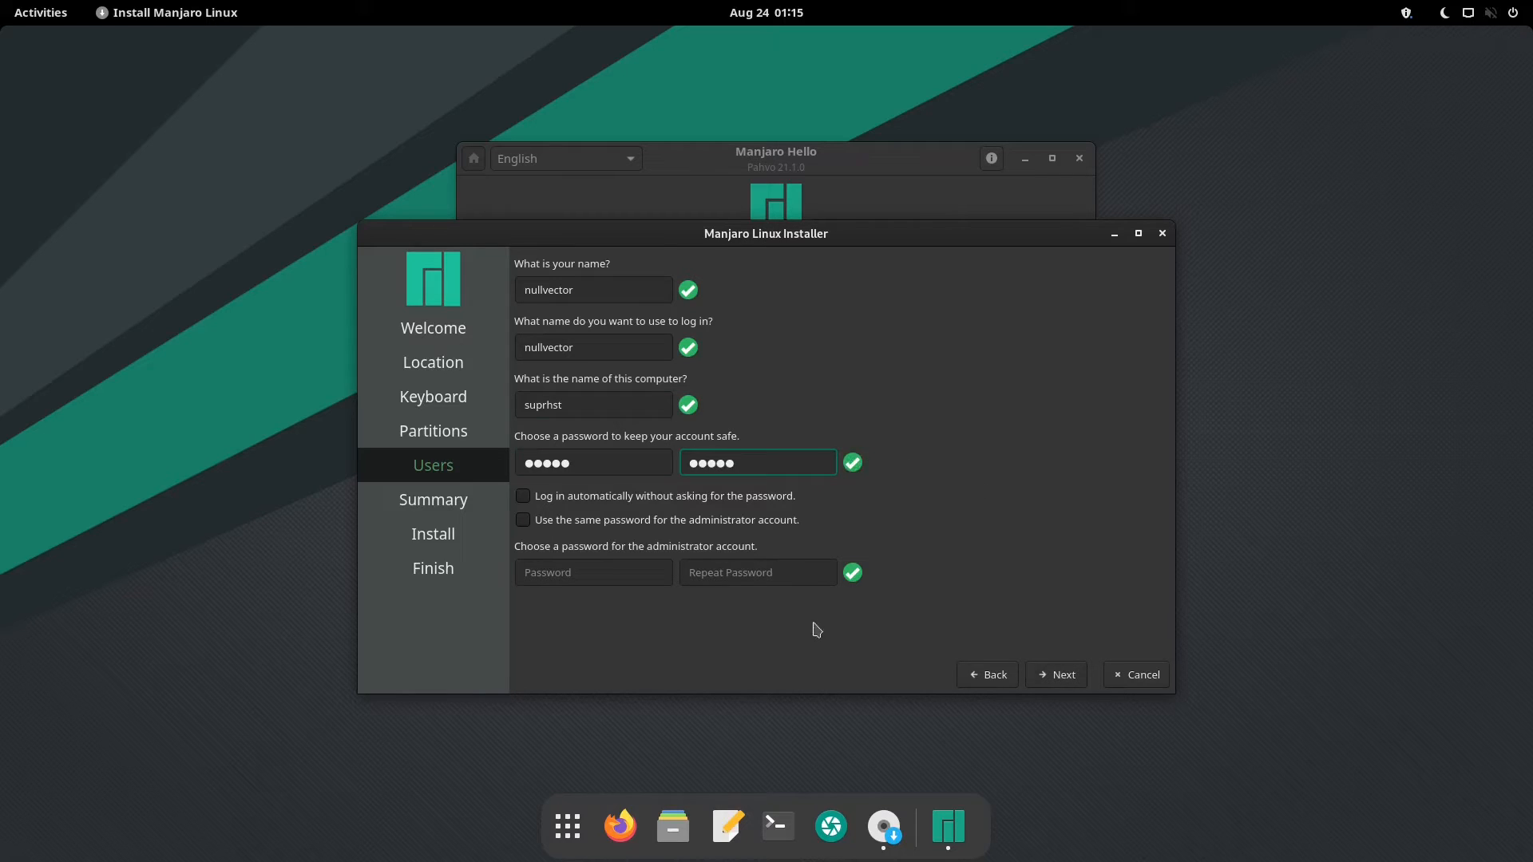
- Enable automatic login without a password prompt and use the same password for the administrator account
{"action": "left_click", "coordinate": [524, 521]}
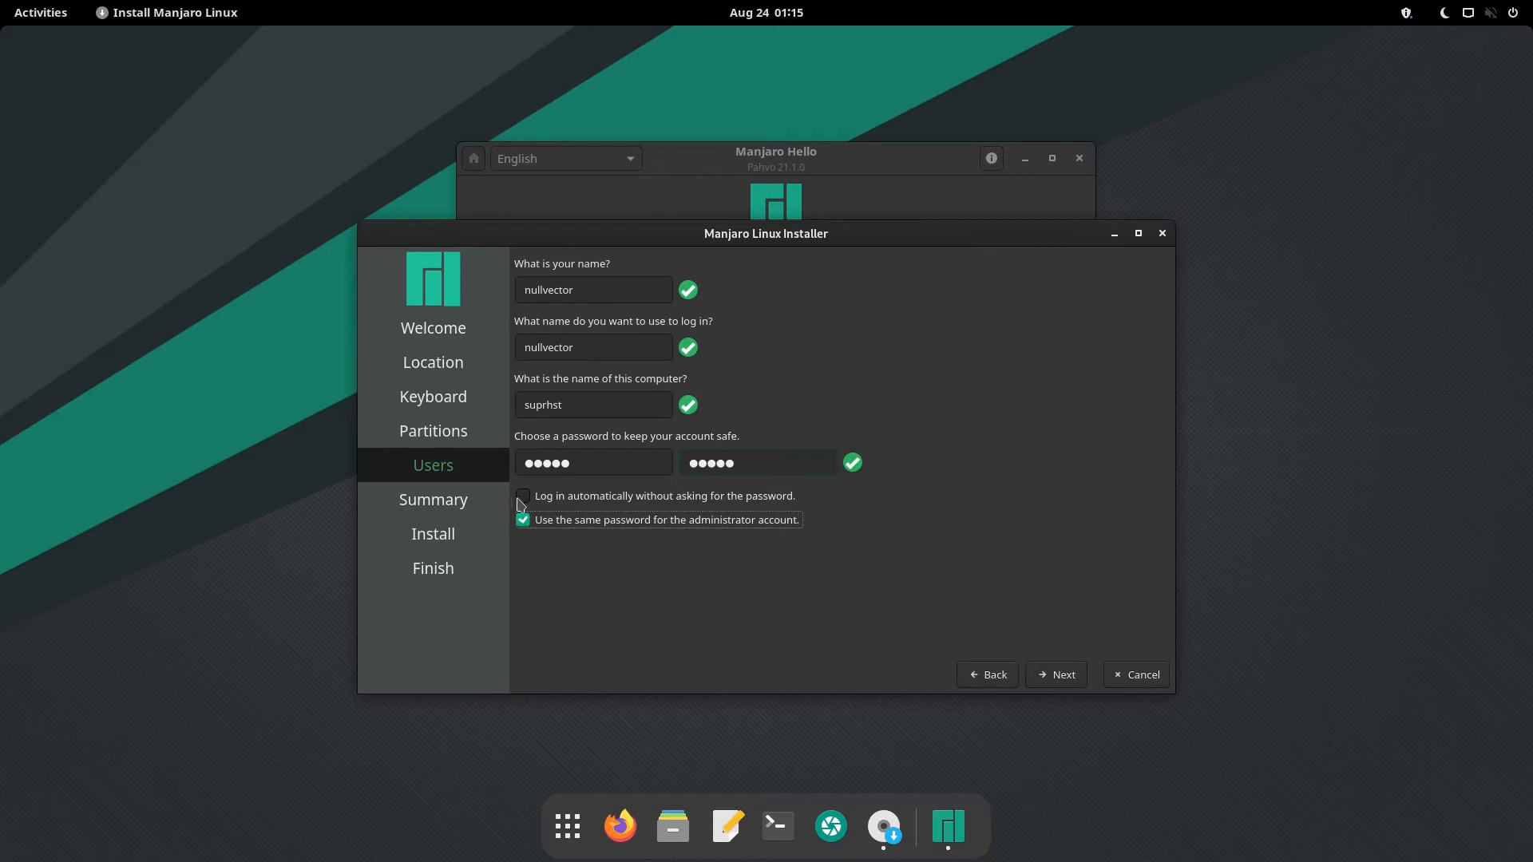
{"action": "left_click", "coordinate": [523, 503]}
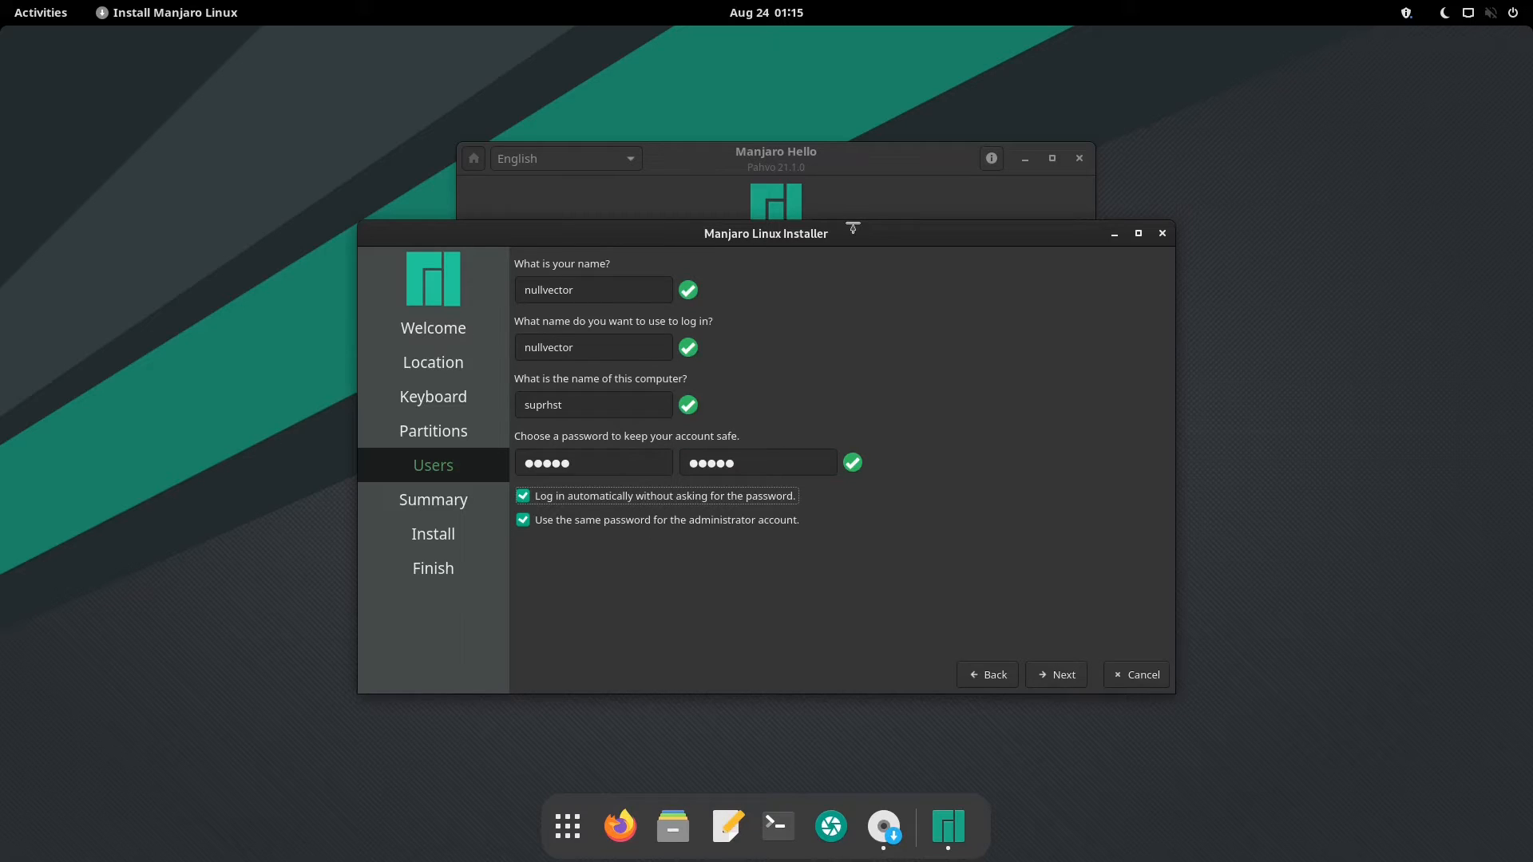
{"action": "left_click", "coordinate": [635, 527]}
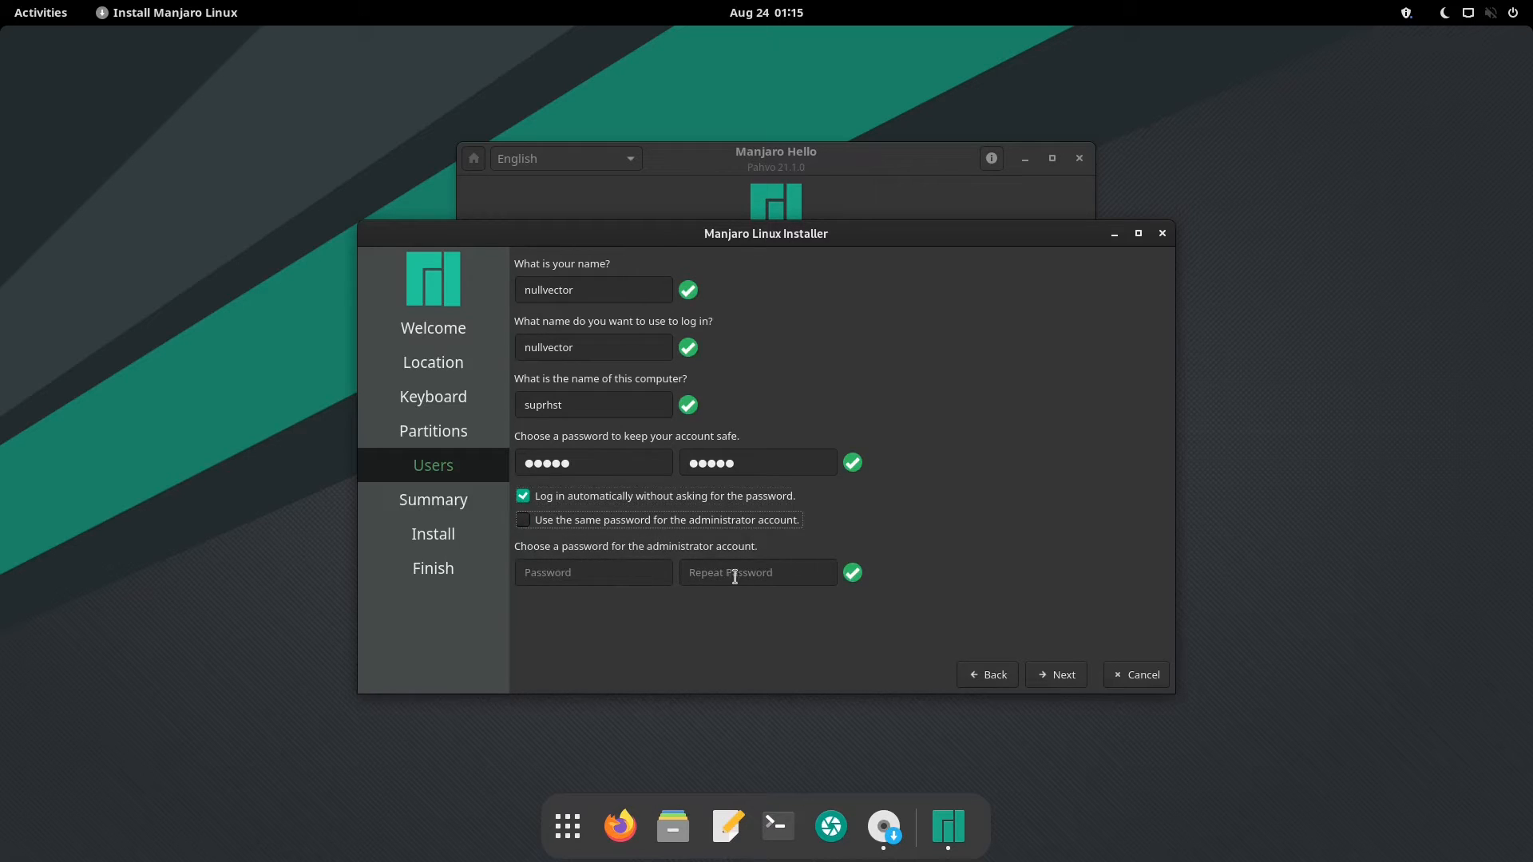
{"action": "left_click", "coordinate": [665, 525]}
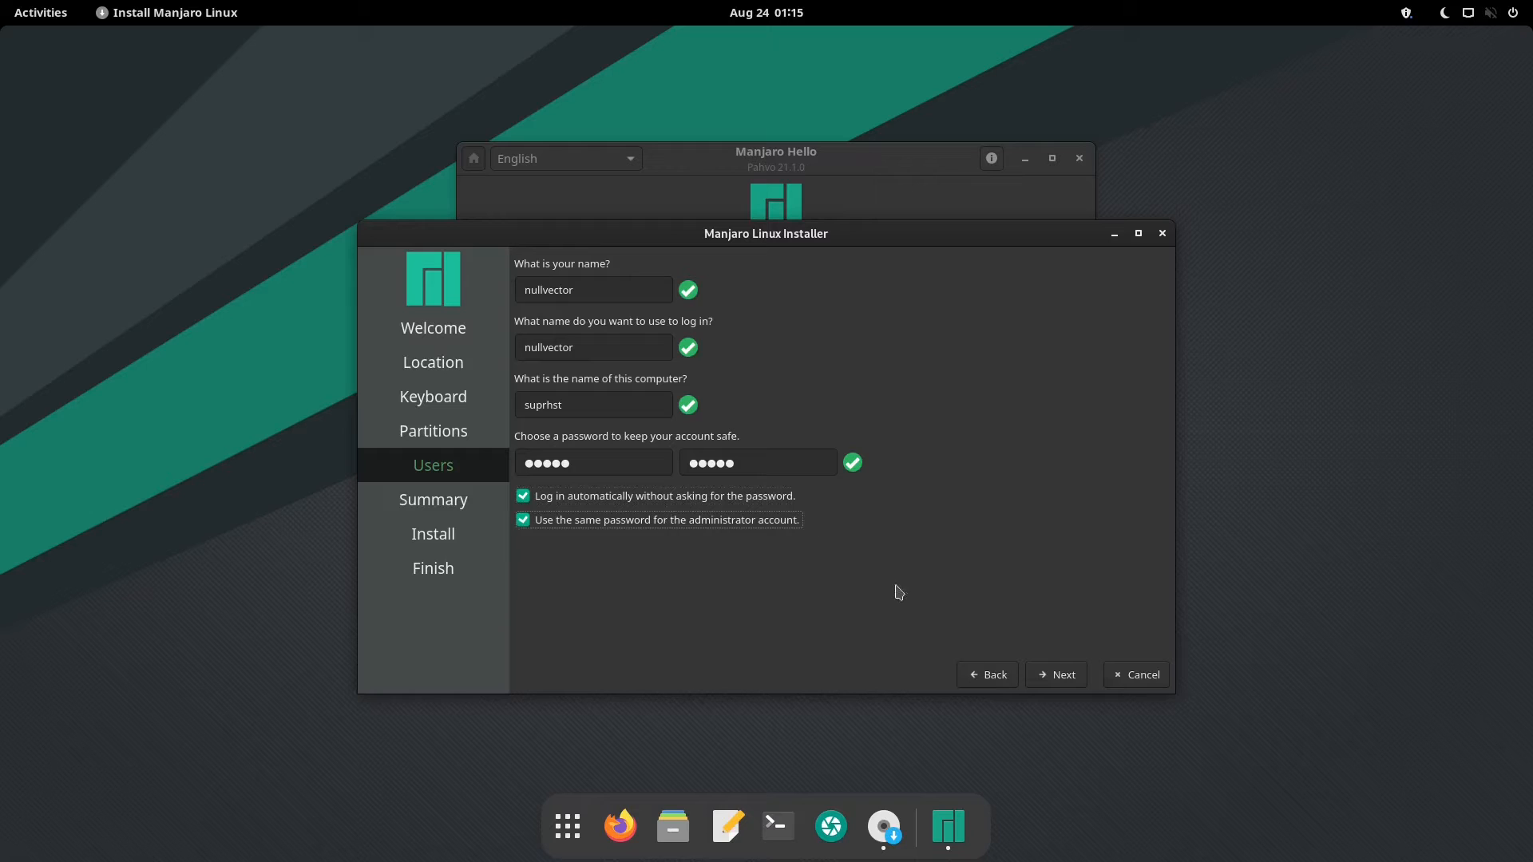
- Proceed to the installation summary and start installing Manjaro 21.1.0, confirming the disk changes
{"action": "left_click", "coordinate": [1058, 677]}
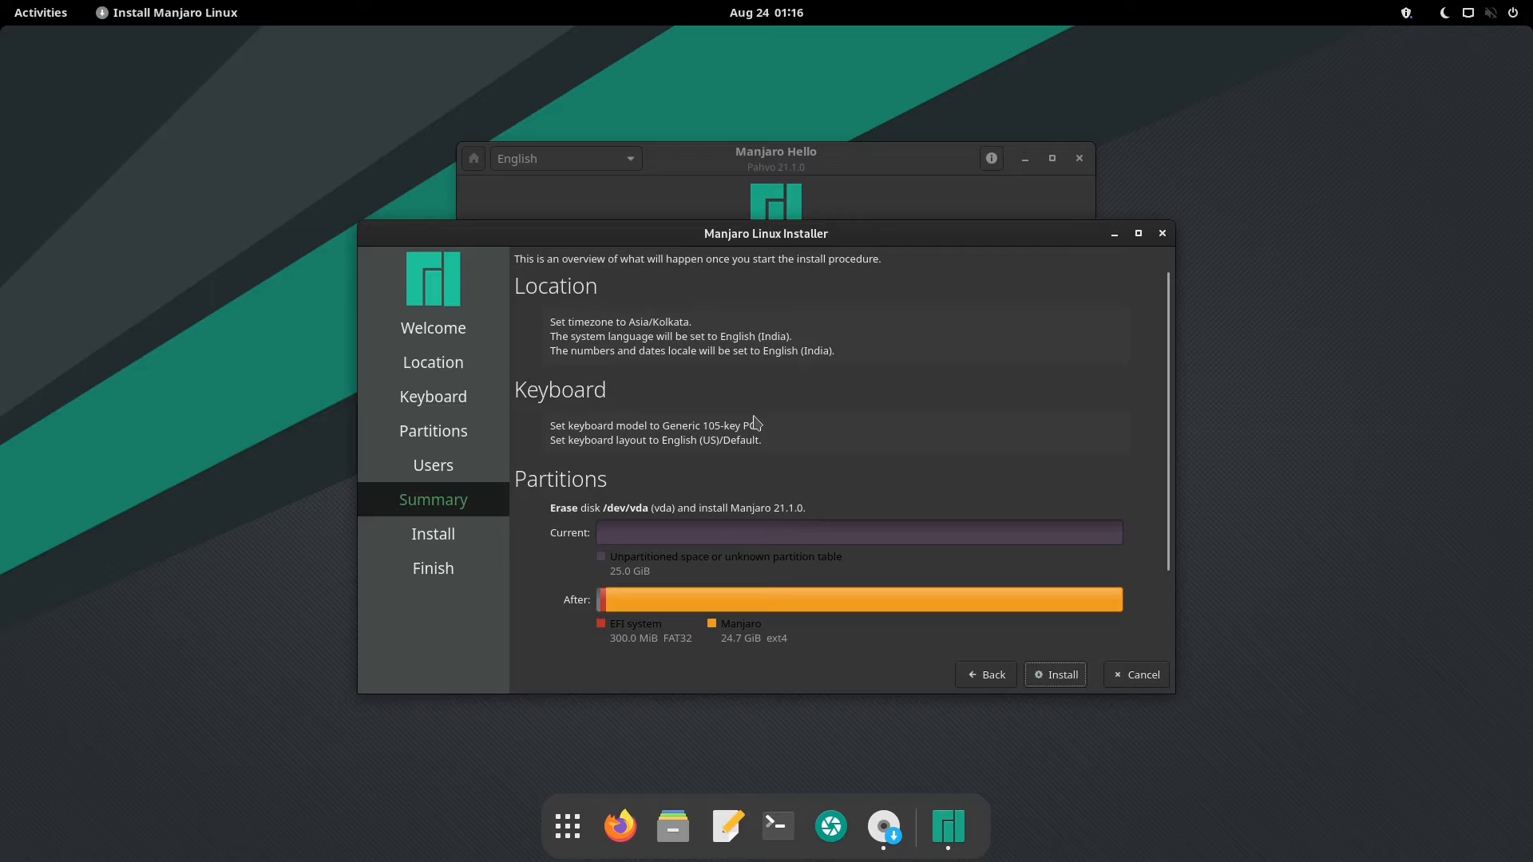
{"action": "left_click", "coordinate": [1055, 677]}
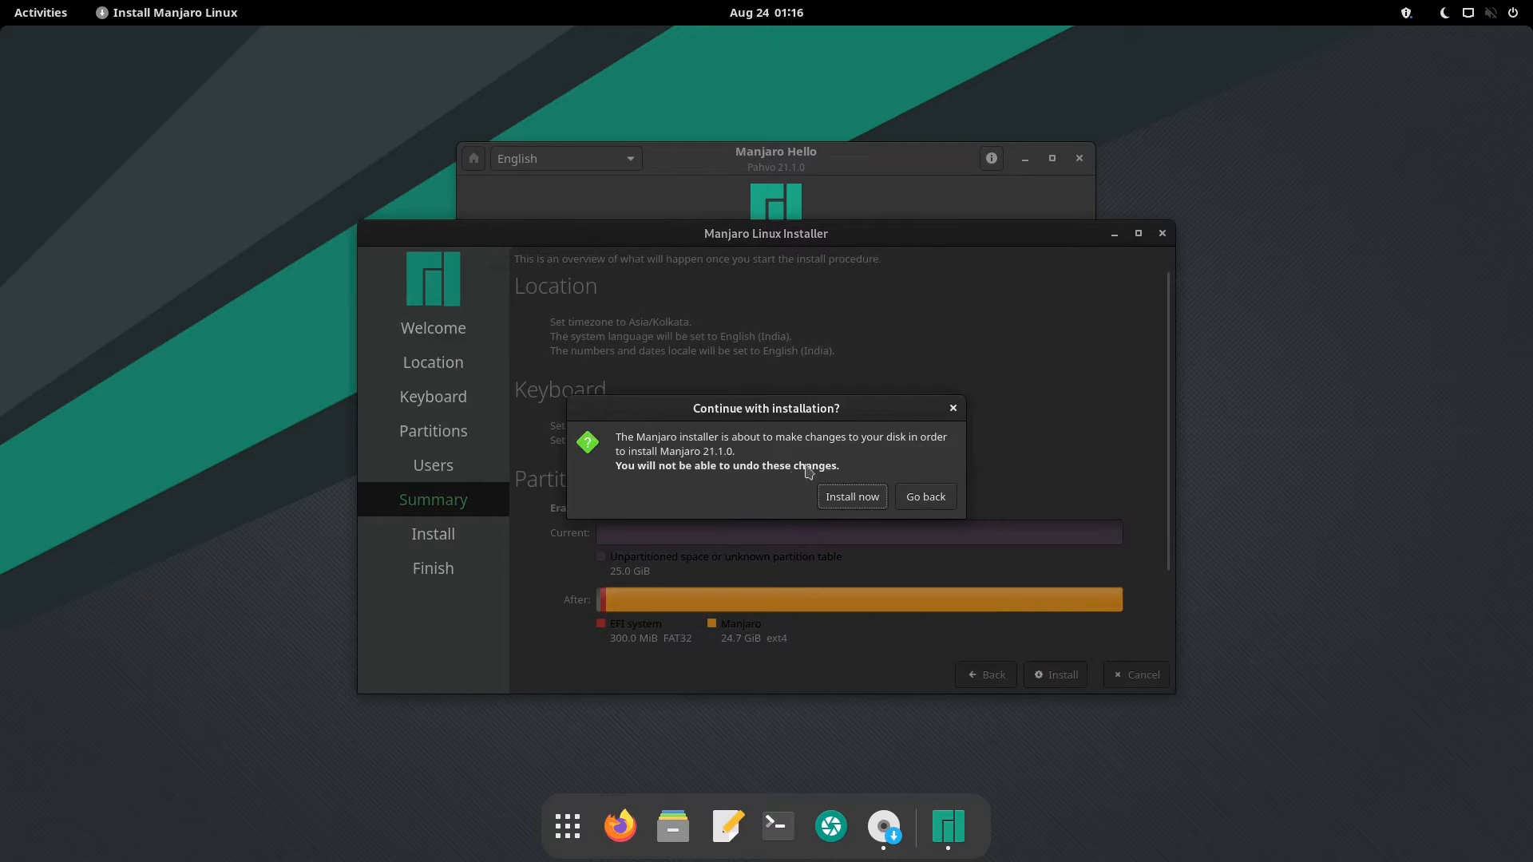
{"action": "left_click", "coordinate": [858, 499]}
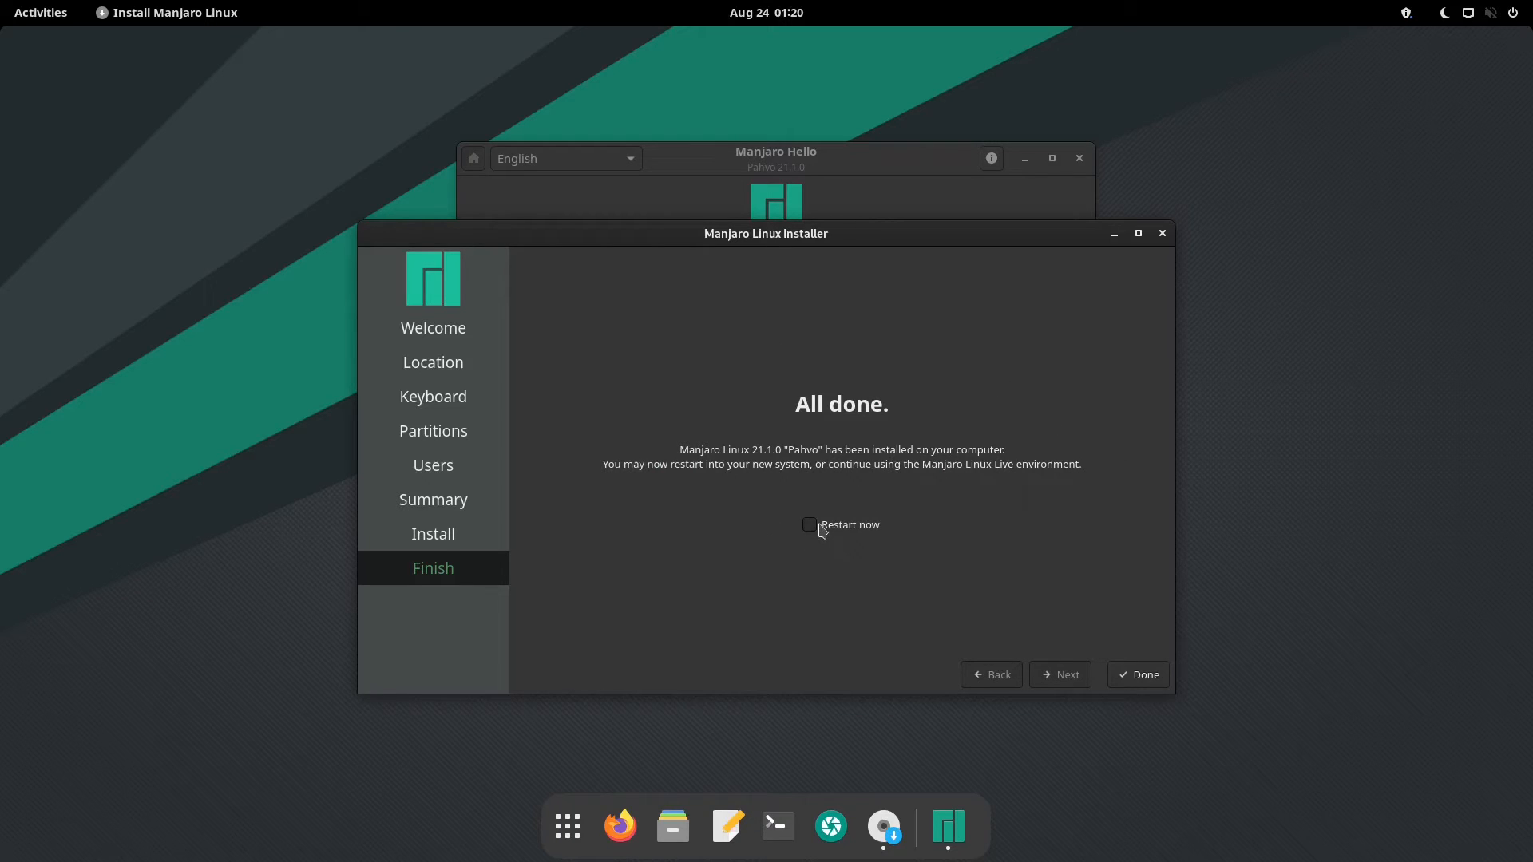
- Finish the installer with Restart now enabled to boot into the new system
{"action": "left_click", "coordinate": [818, 529]}
{"action": "left_click", "coordinate": [568, 826]}
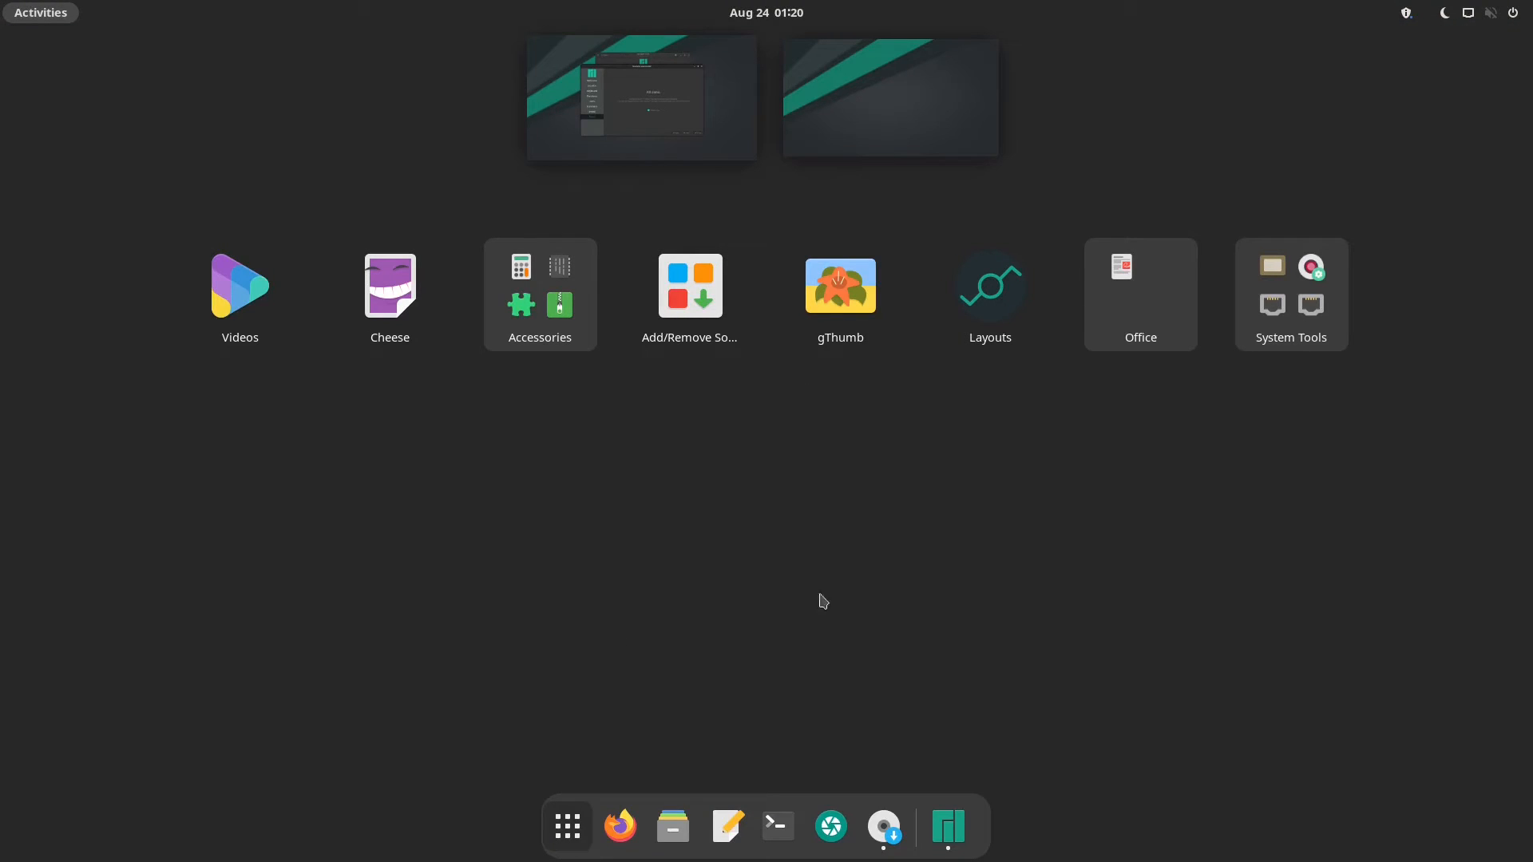
{"action": "left_click", "coordinate": [575, 830]}
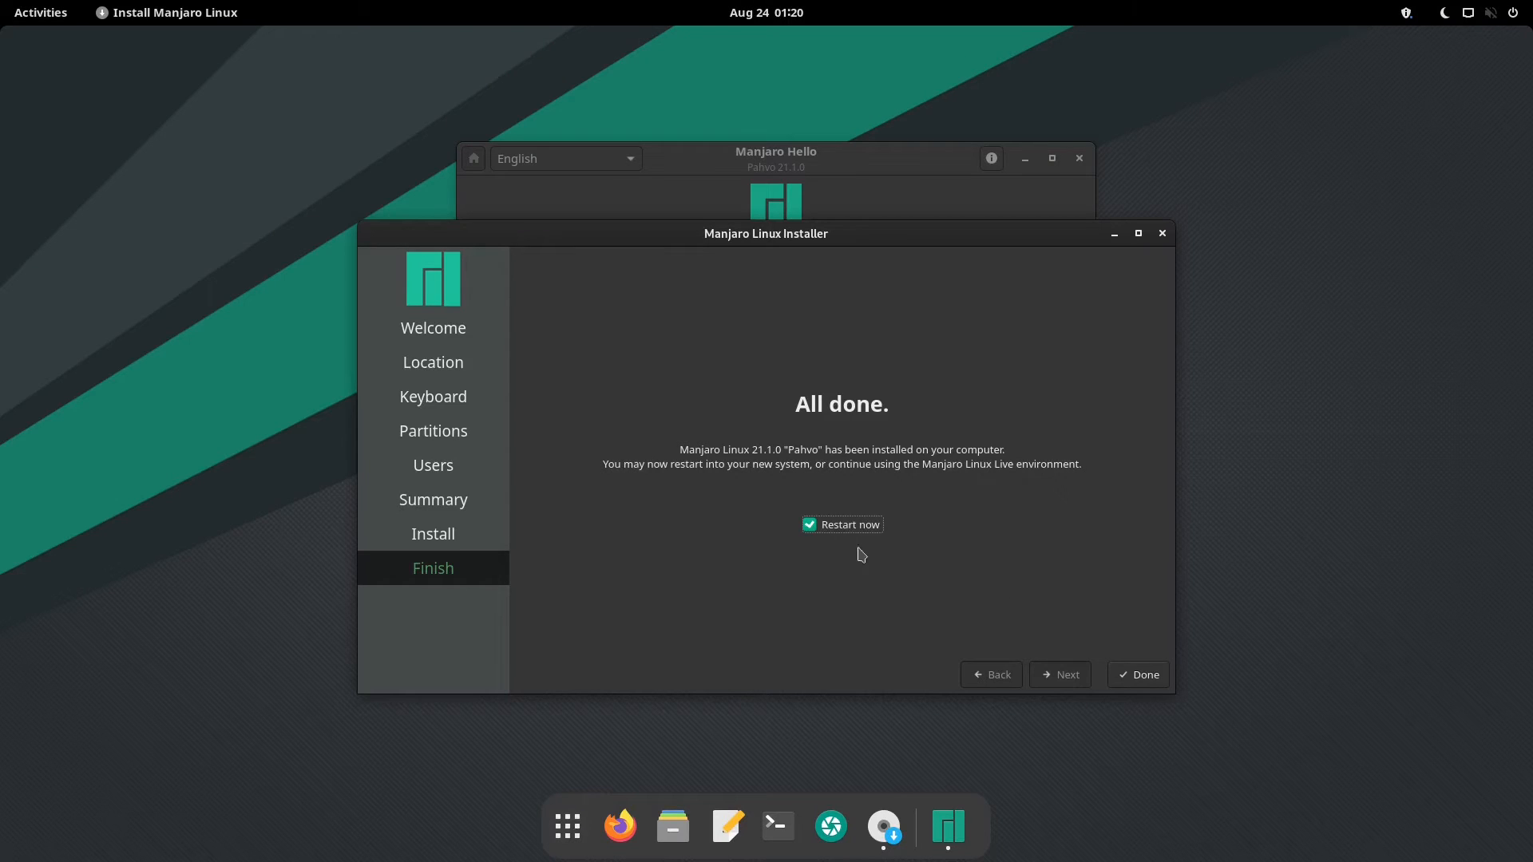
{"action": "left_click", "coordinate": [1134, 677]}
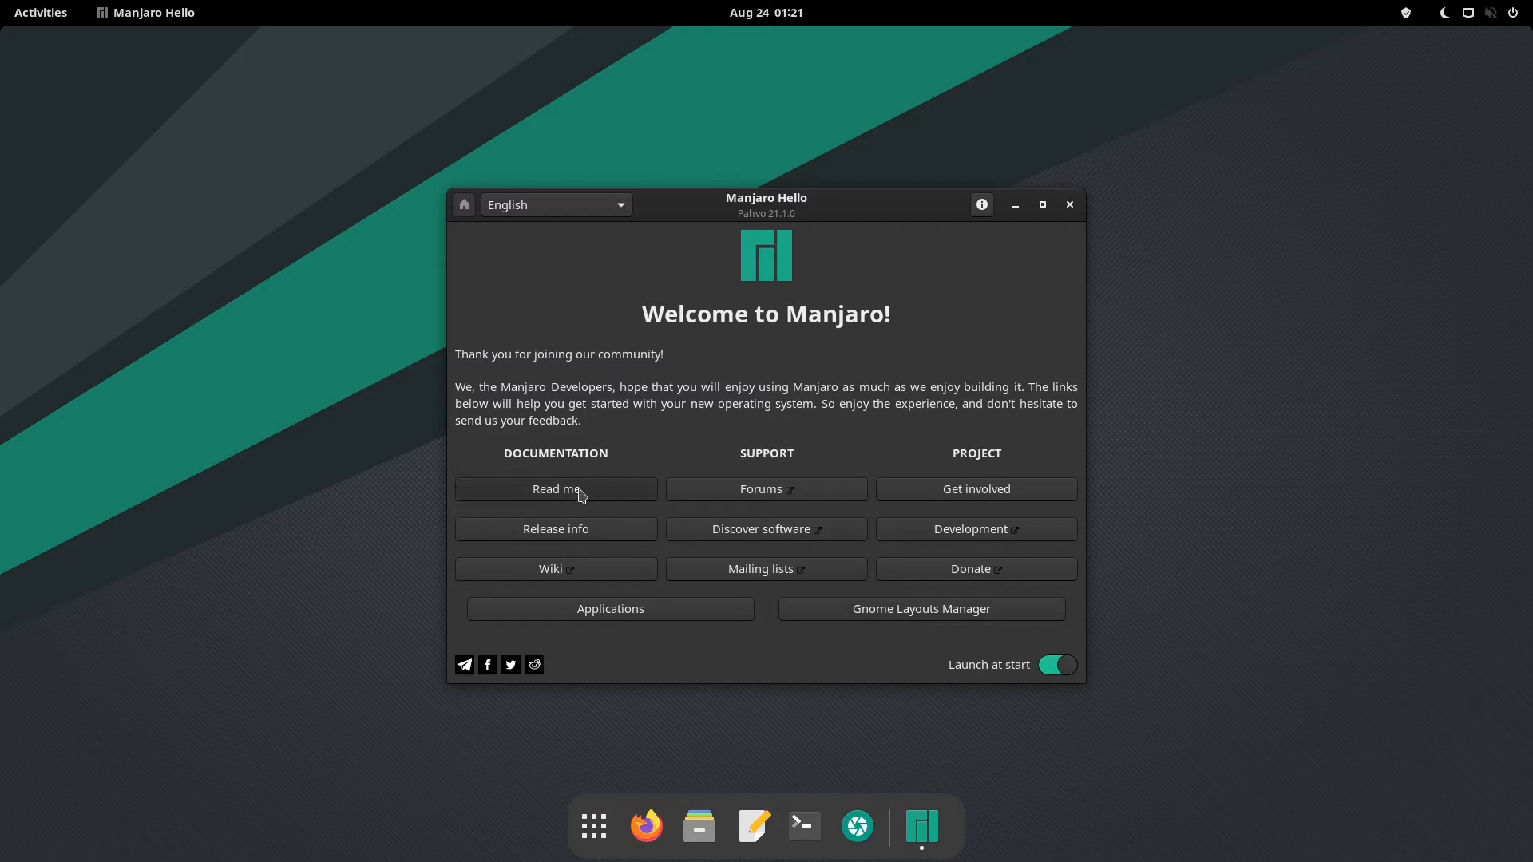
- View the desktop layouts offered in Gnome Layouts Manager and return to the Manjaro Hello home page
{"action": "left_click", "coordinate": [891, 615]}
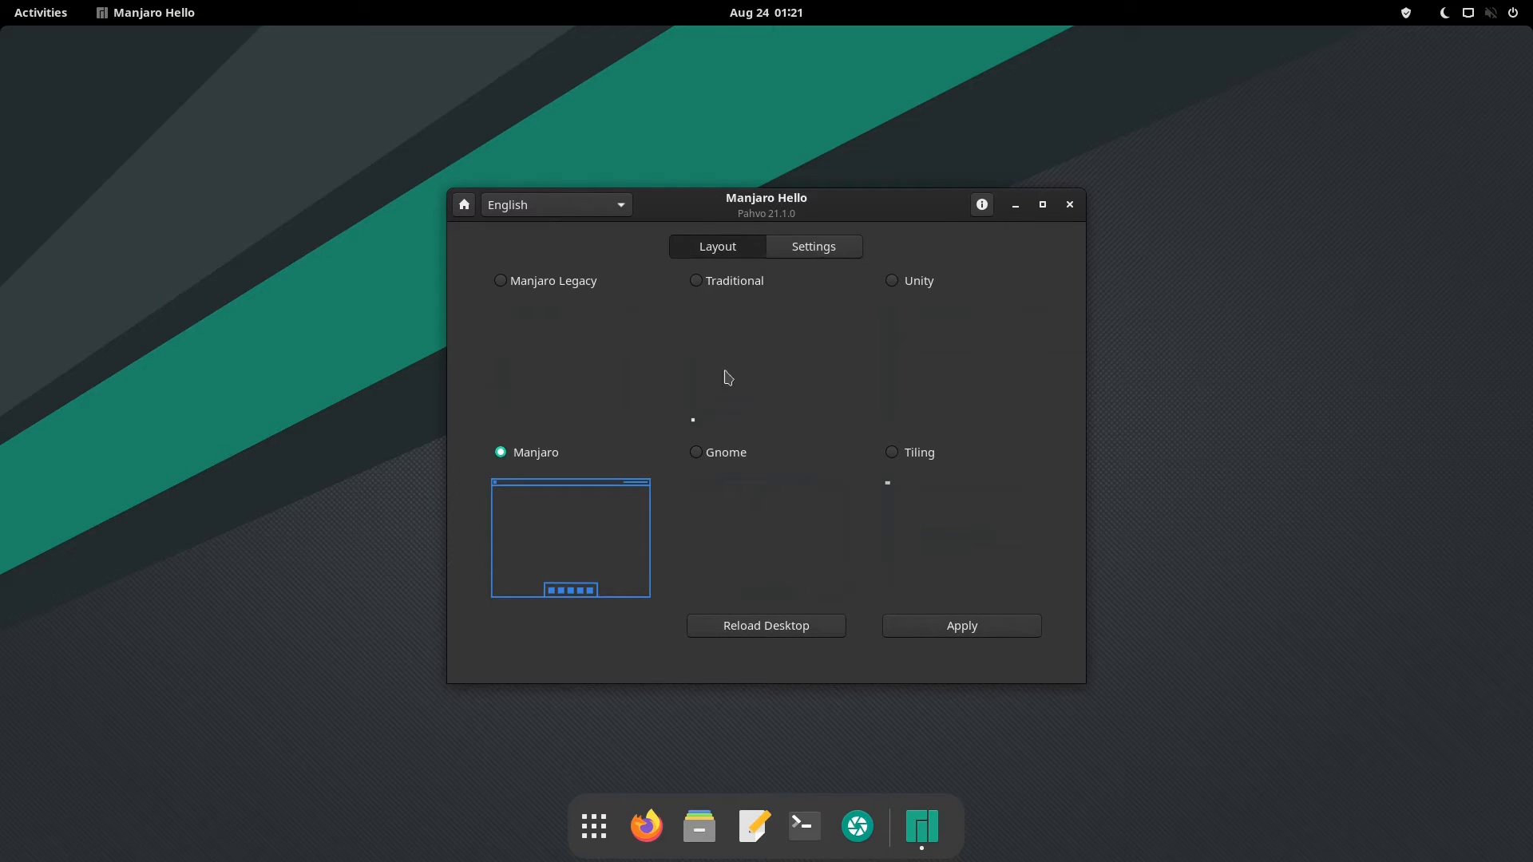
{"action": "left_click", "coordinate": [464, 206]}
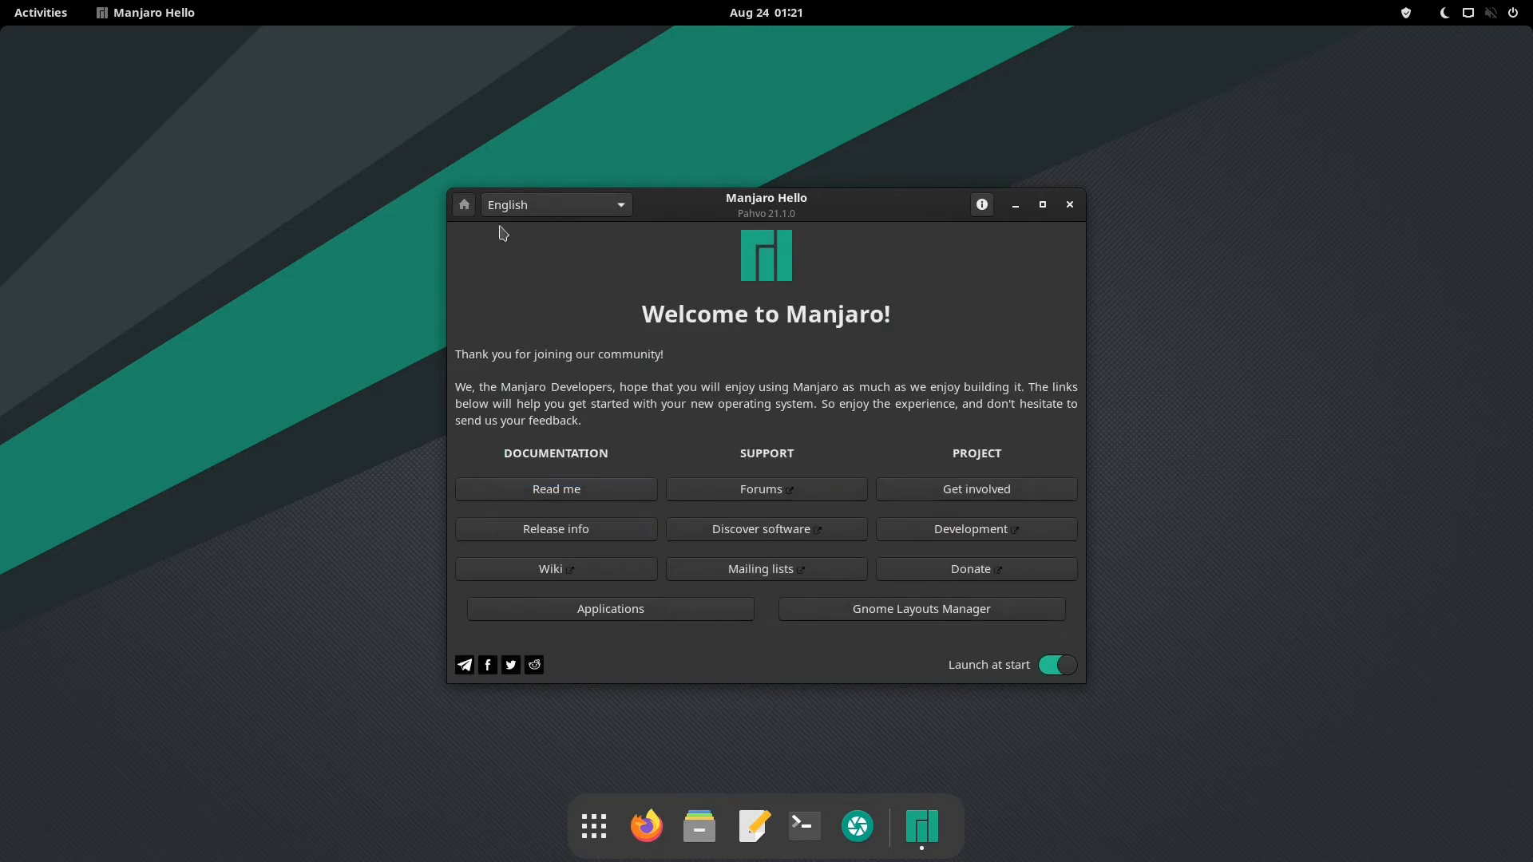
- Show the Applications page of Manjaro Hello and browse the Accessories, System Tools and Office folders in the application grid
{"action": "left_click", "coordinate": [623, 612]}
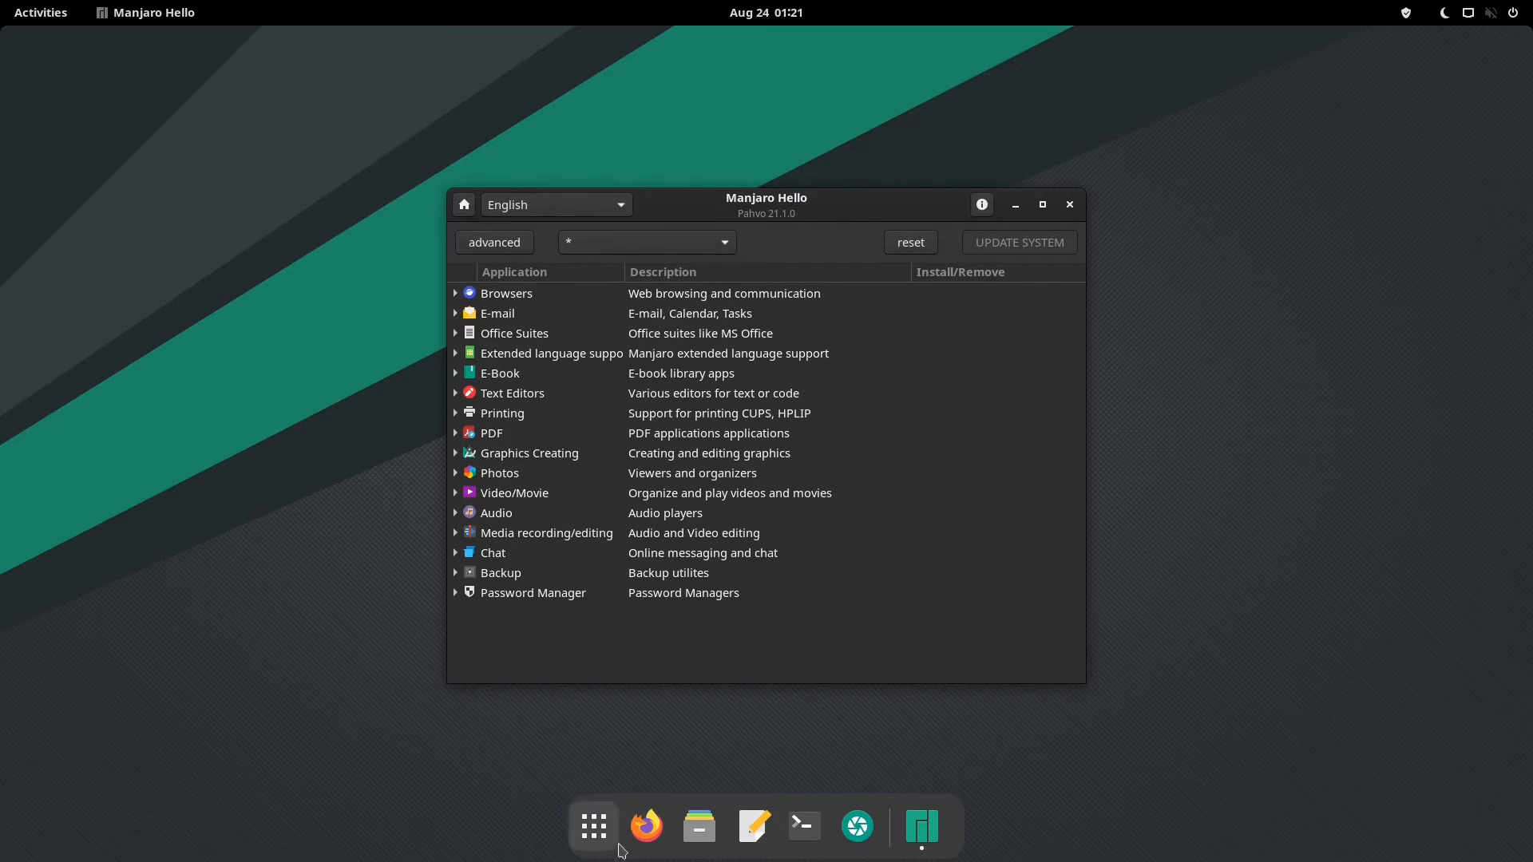
{"action": "left_click", "coordinate": [594, 826]}
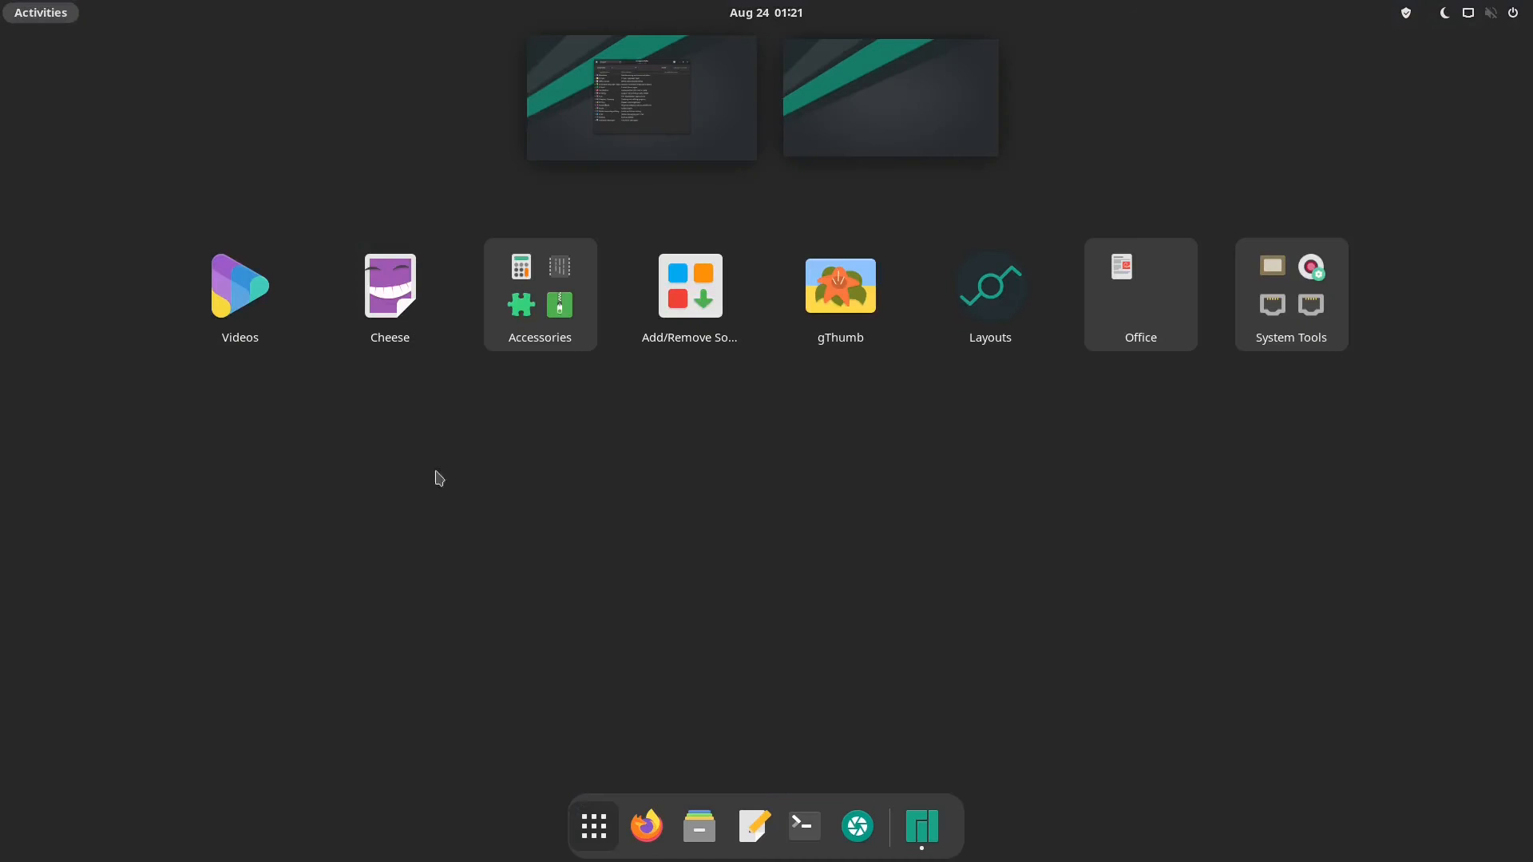
{"action": "left_click", "coordinate": [547, 294]}
{"action": "left_click", "coordinate": [1268, 604]}
{"action": "left_click", "coordinate": [1273, 314]}
{"action": "left_click", "coordinate": [1227, 412]}
{"action": "left_click", "coordinate": [1120, 305]}
{"action": "left_click", "coordinate": [1062, 661]}
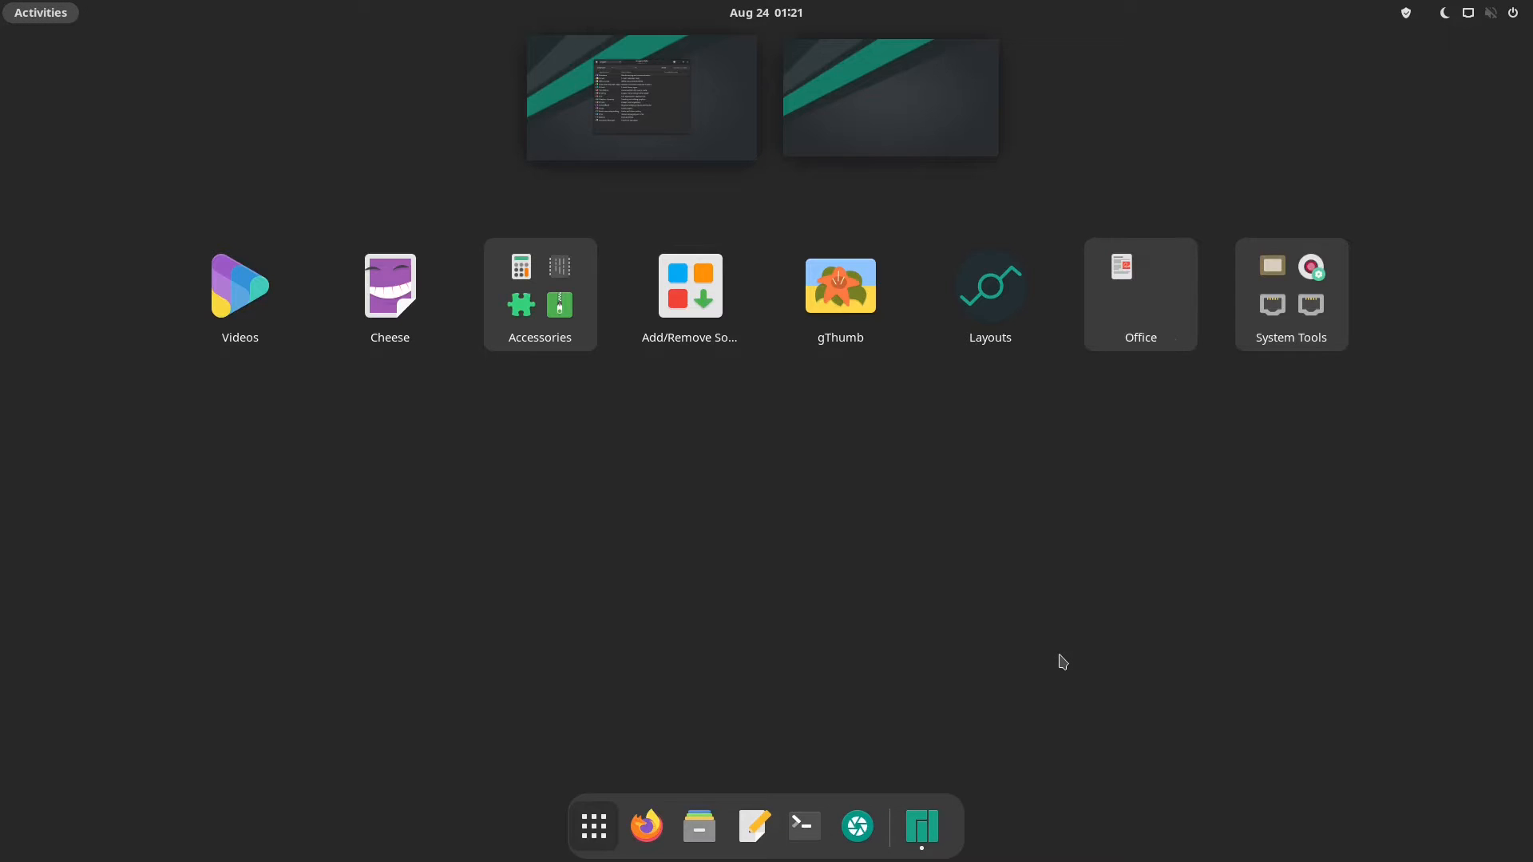
{"action": "left_click", "coordinate": [605, 834]}
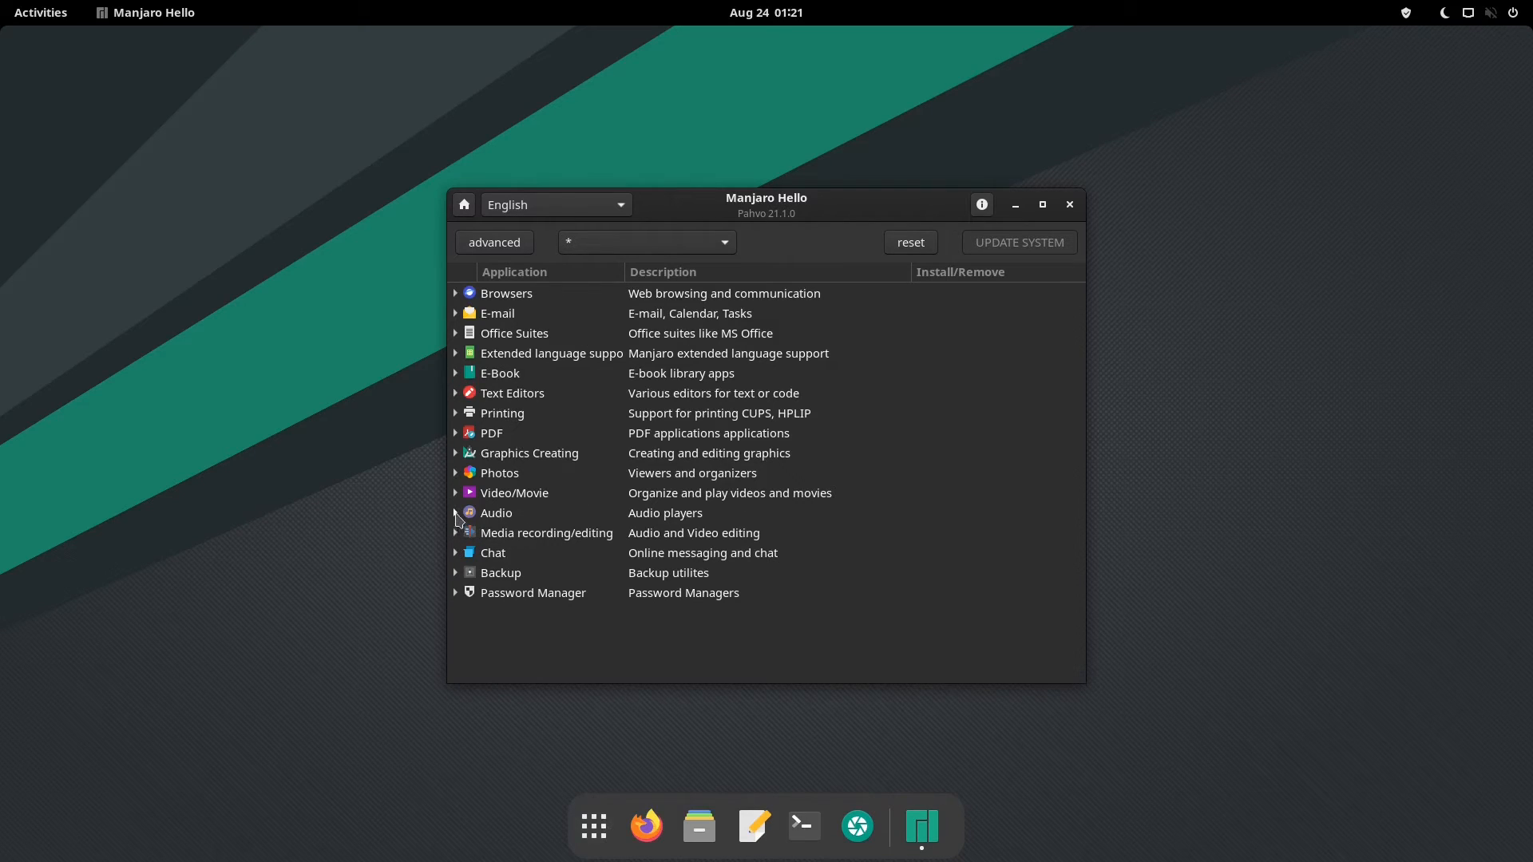
- Expand the Audio category, mark Audacious for installation and clear the mark again
{"action": "left_click", "coordinate": [456, 516]}
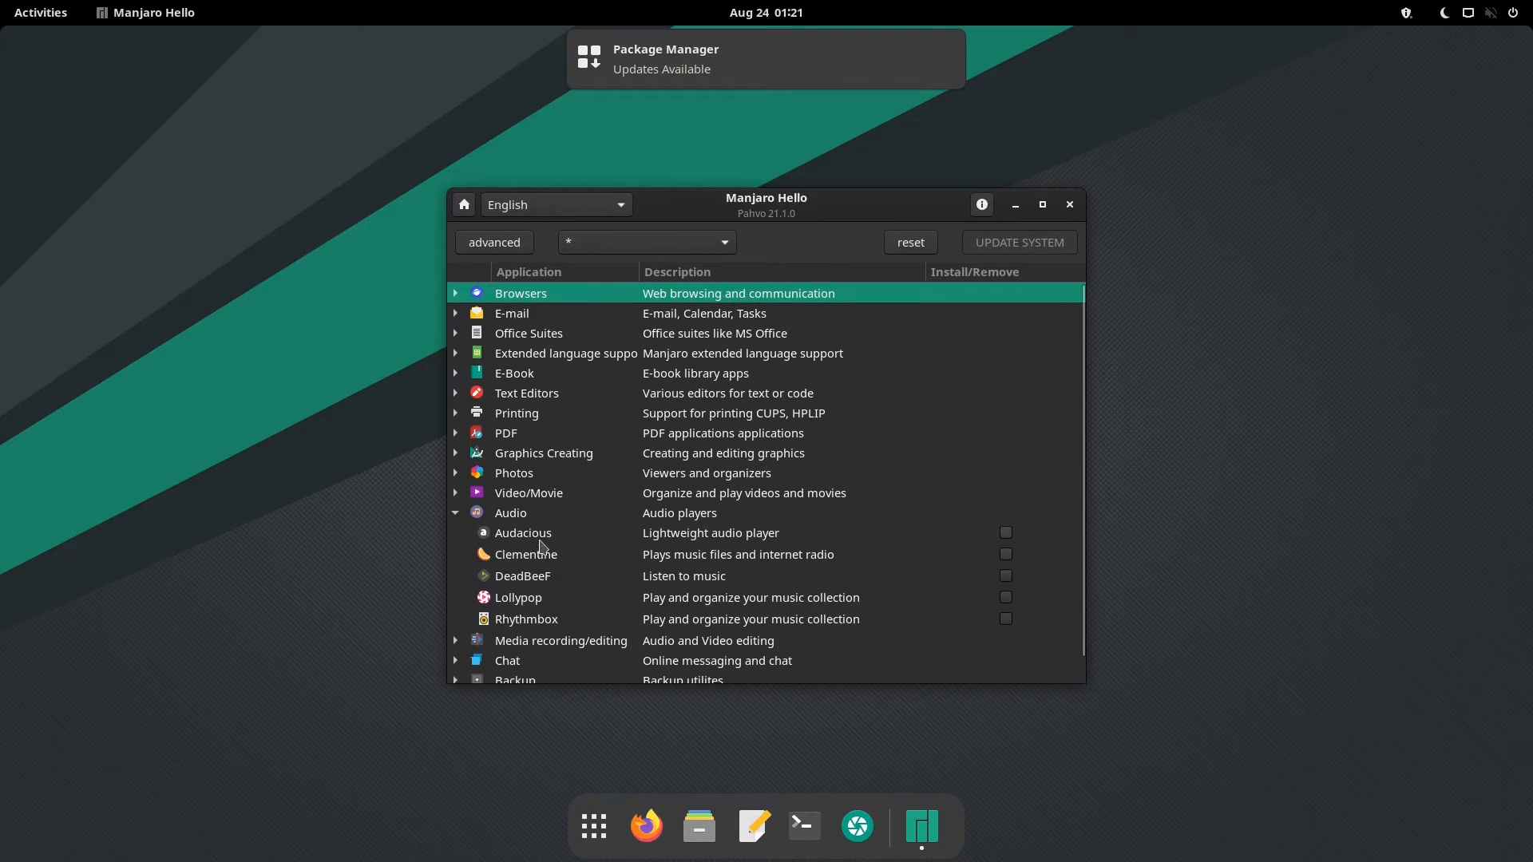
{"action": "left_click", "coordinate": [1006, 534]}
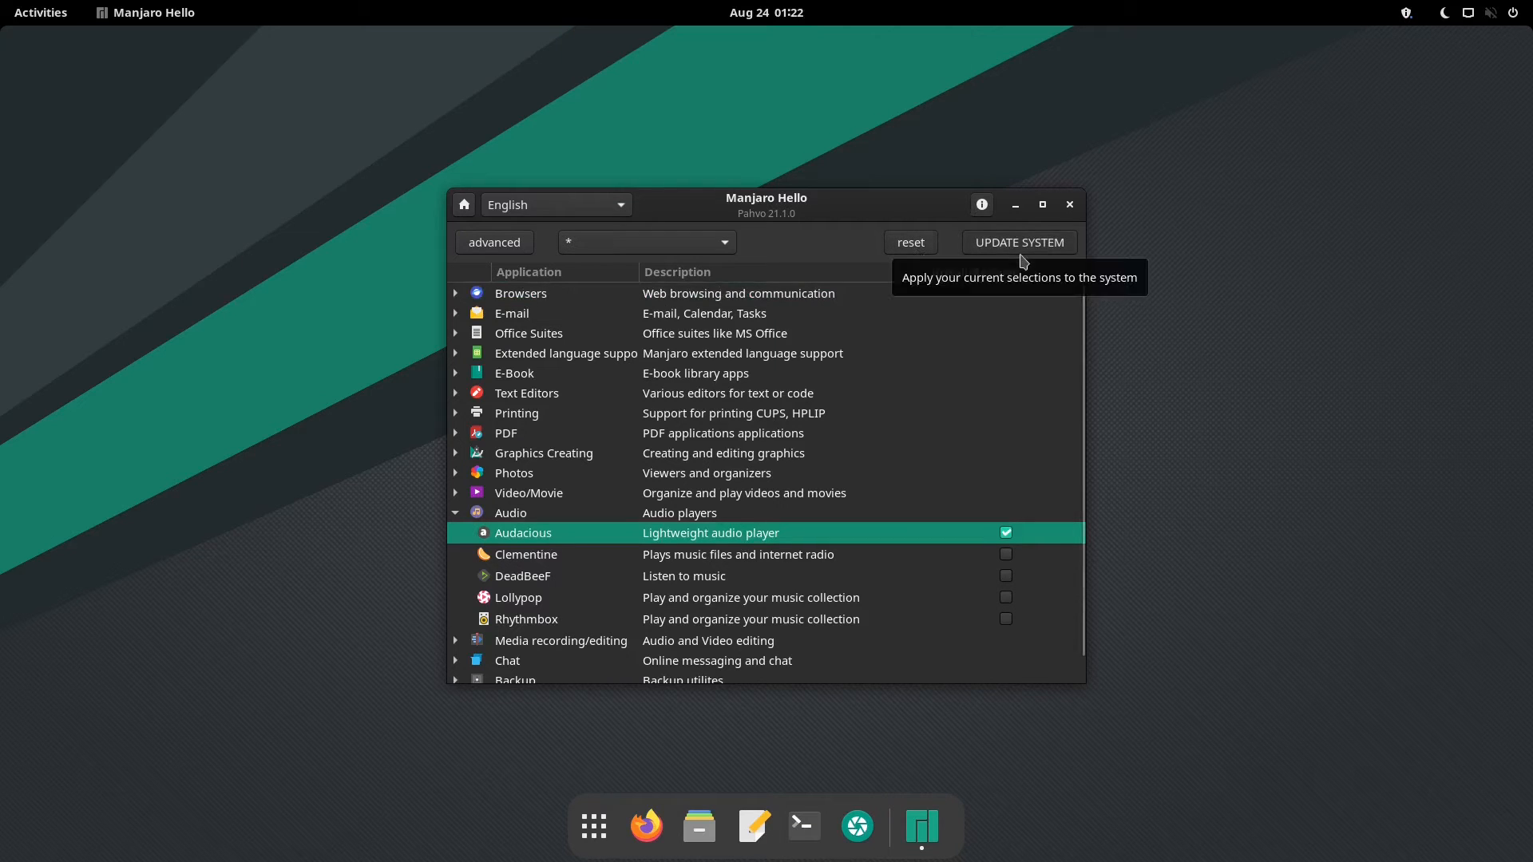
{"action": "left_click", "coordinate": [1006, 532]}
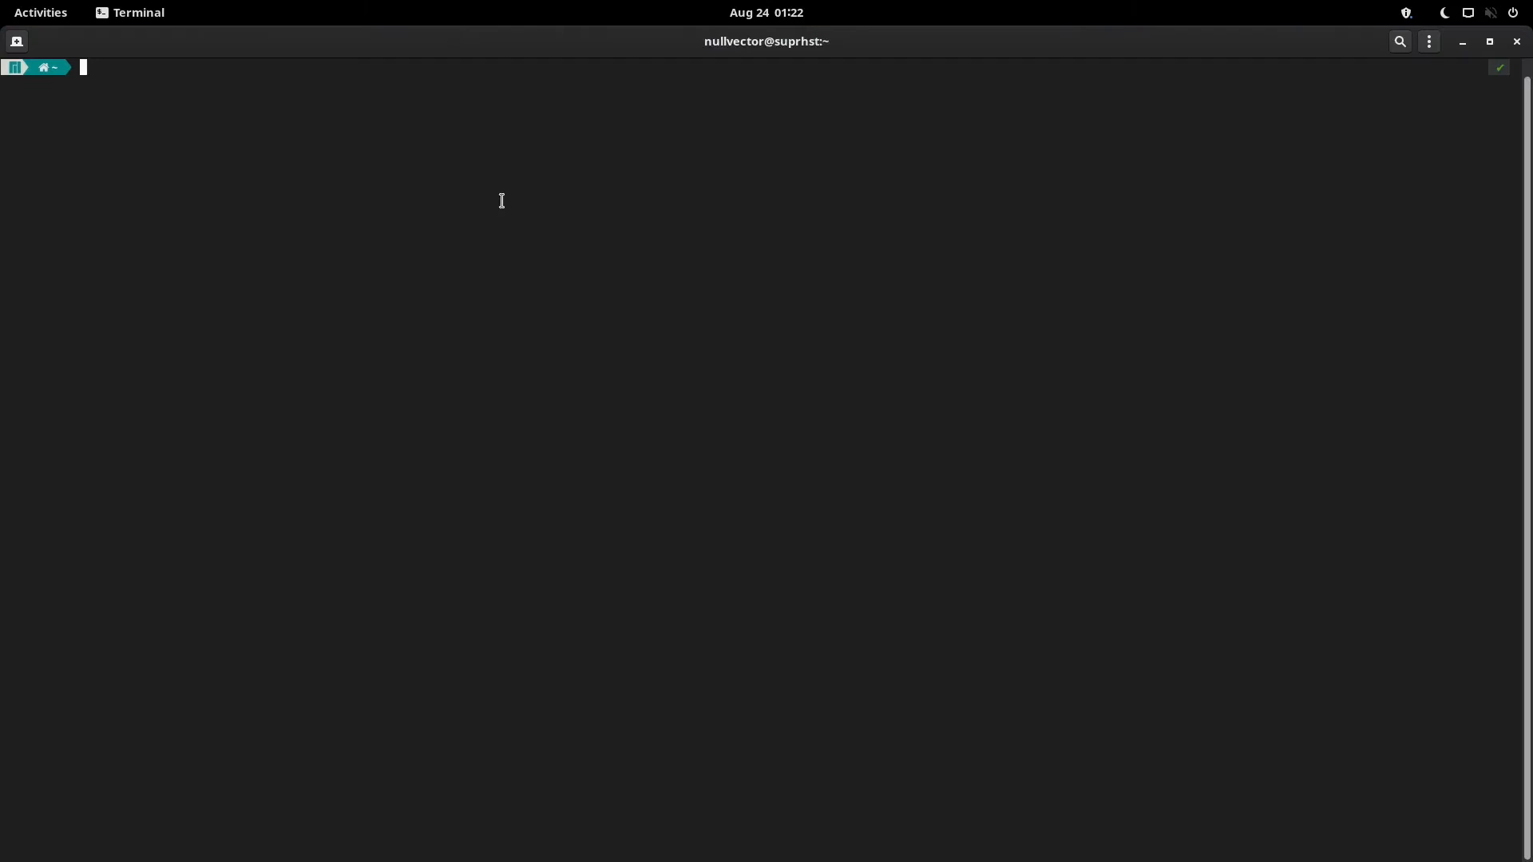
- Enlarge the text in Terminal and display the kernel release with uname -r
{"action": "key", "text": "ctrl+plus"}
{"action": "key", "text": "ctrl+plus"}
{"action": "key", "text": "ctrl+plus"}
{"action": "key", "text": "ctrl+plus"}
{"action": "key", "text": "ctrl+plus"}
{"action": "key", "text": "ctrl+plus"}
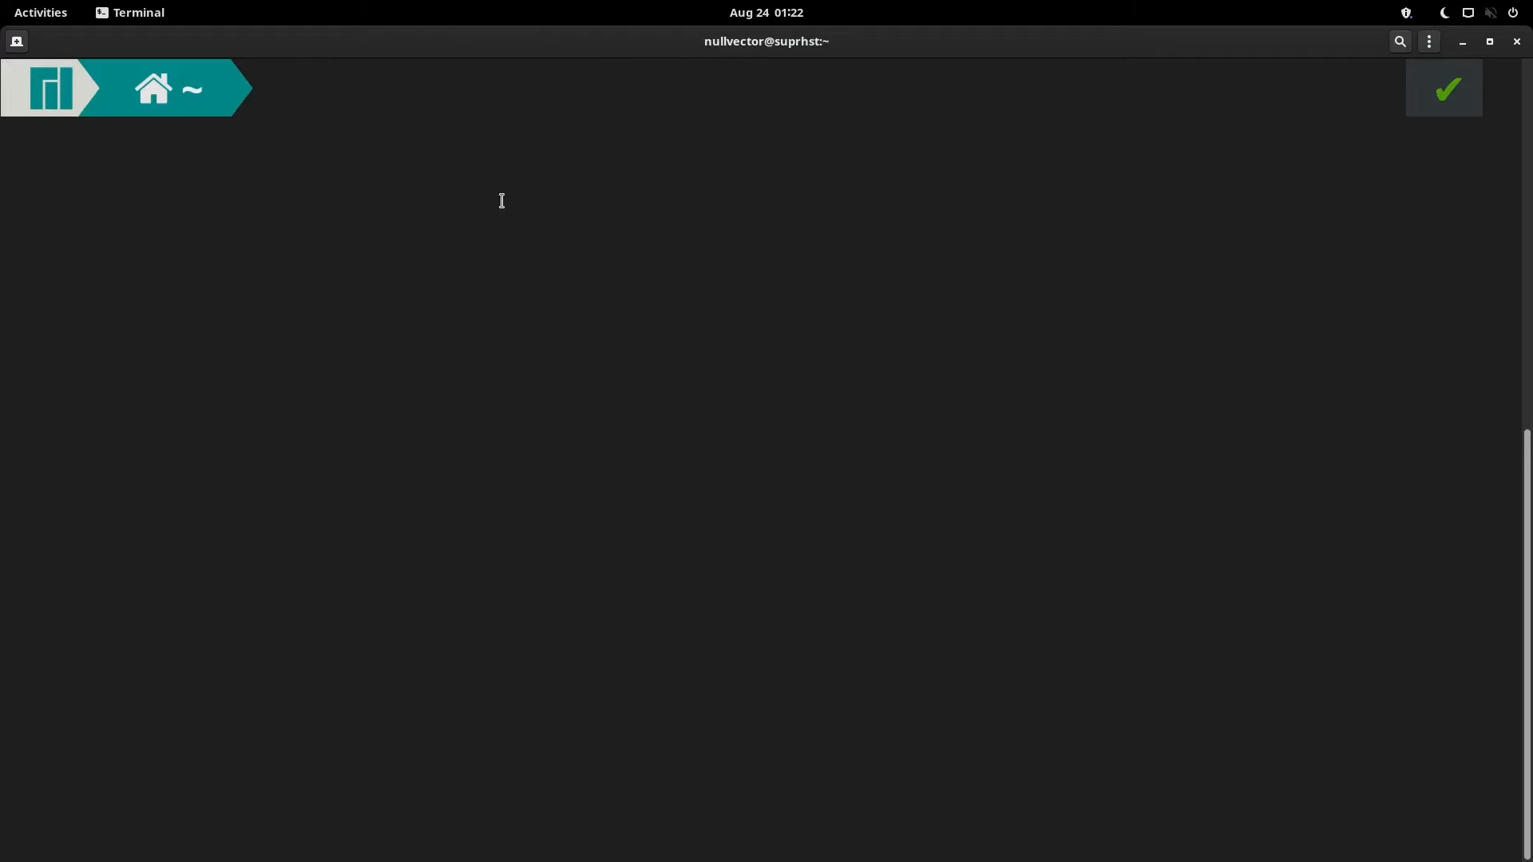
{"action": "type", "text": "u"}
{"action": "key", "text": "BackSpace"}
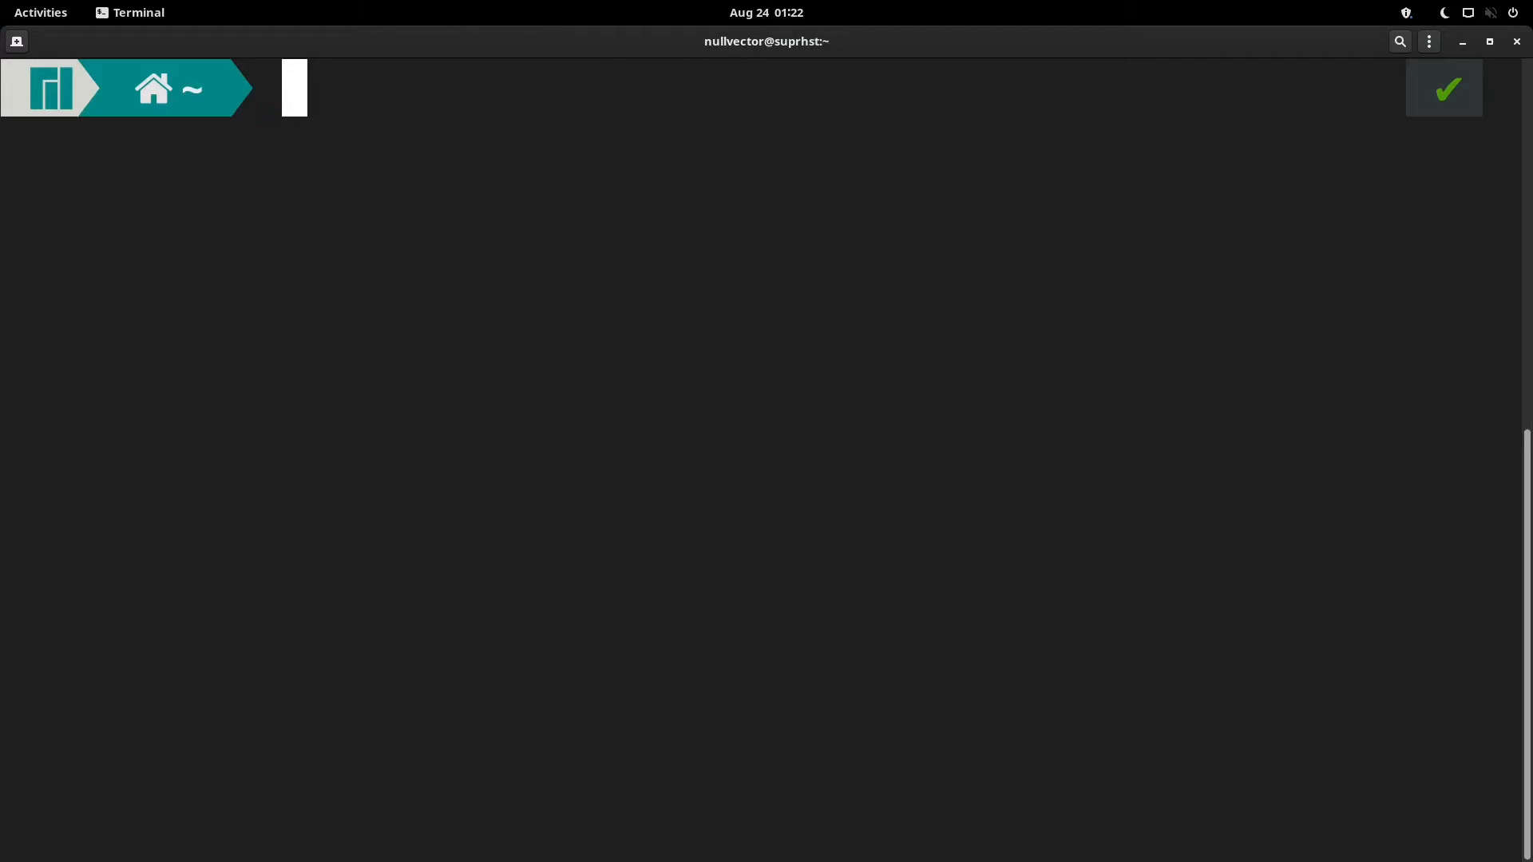
{"action": "type", "text": "uname "}
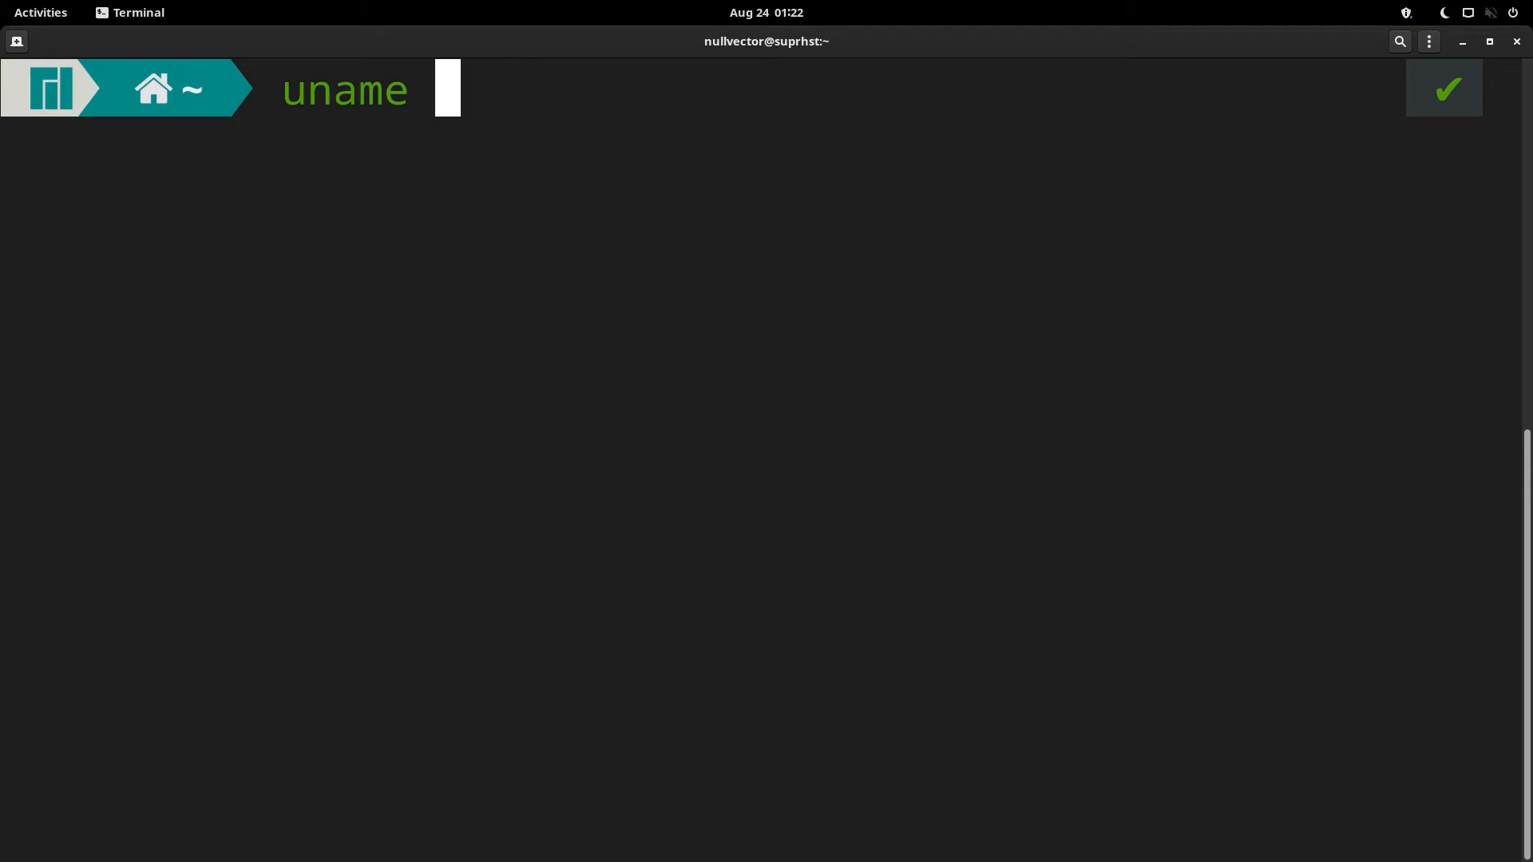
{"action": "type", "text": "-r"}
{"action": "key", "text": "Return"}
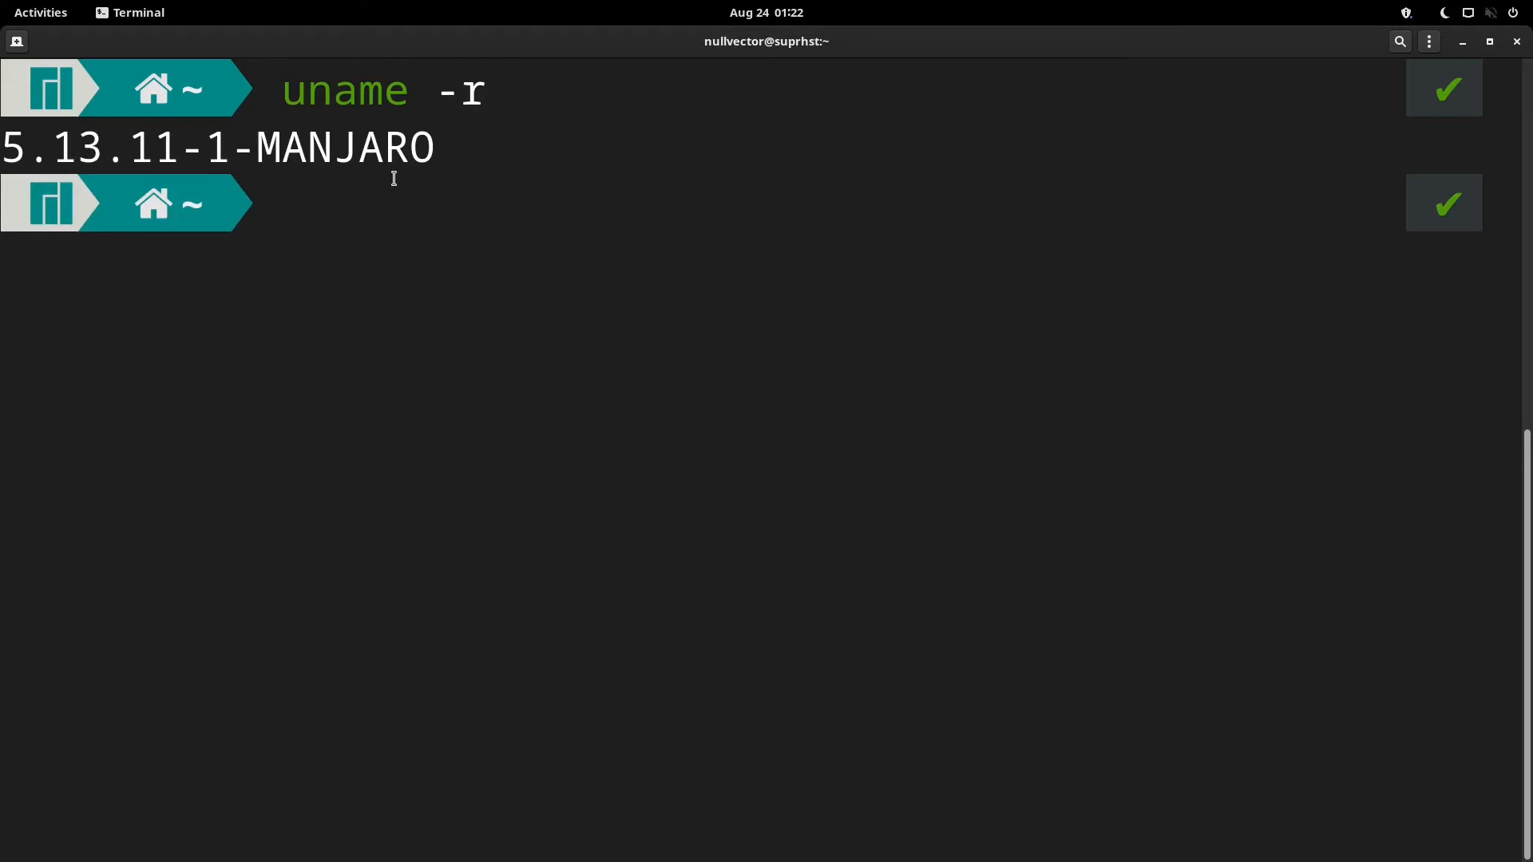
- Check disk usage with df -h and memory usage with free -h on a cleared screen
{"action": "type", "text": "df -h"}
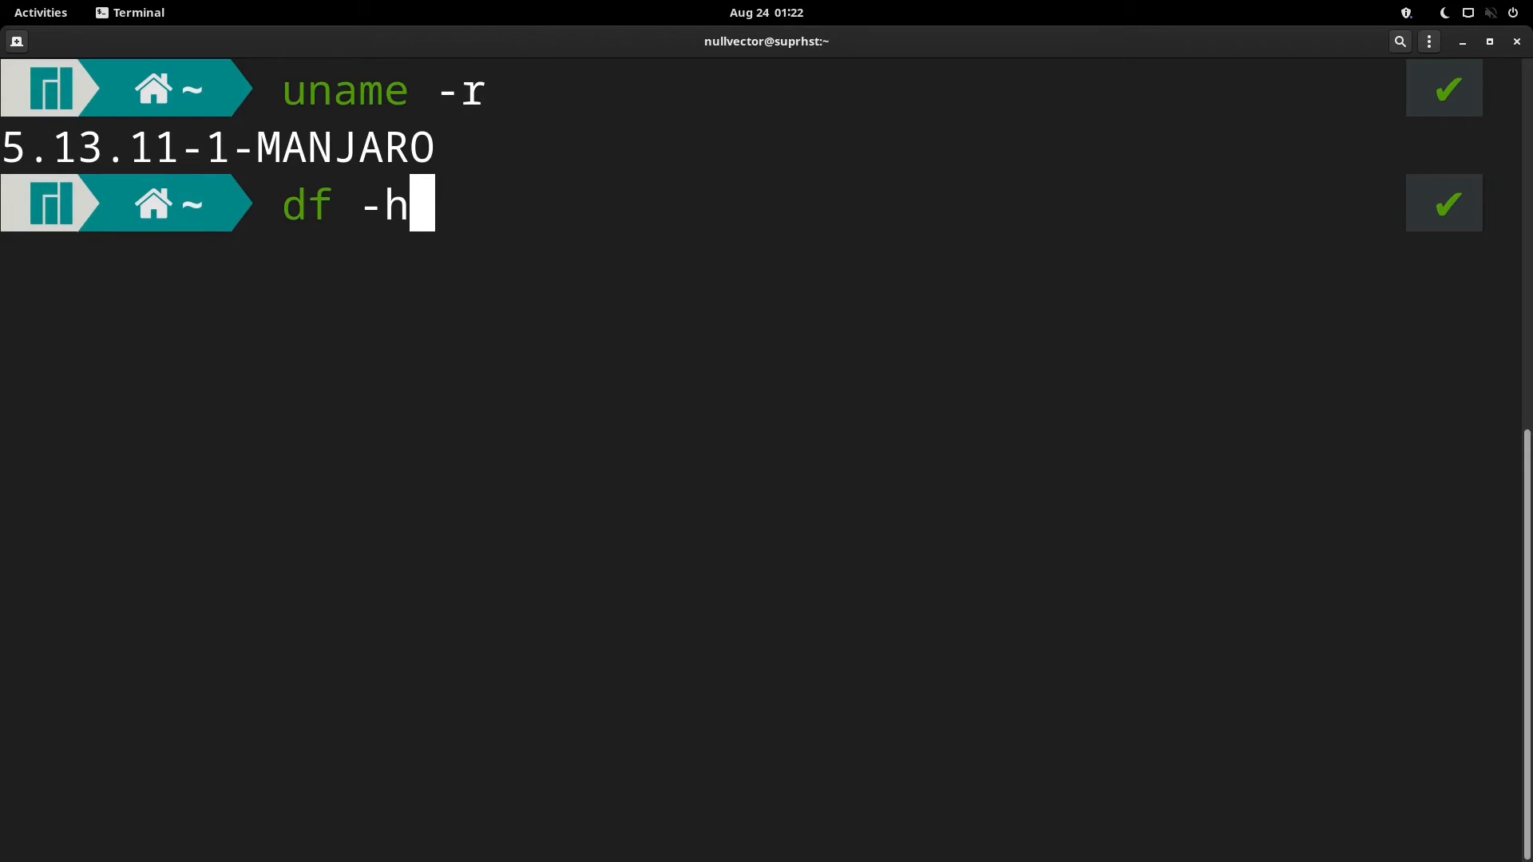
{"action": "key", "text": "Return"}
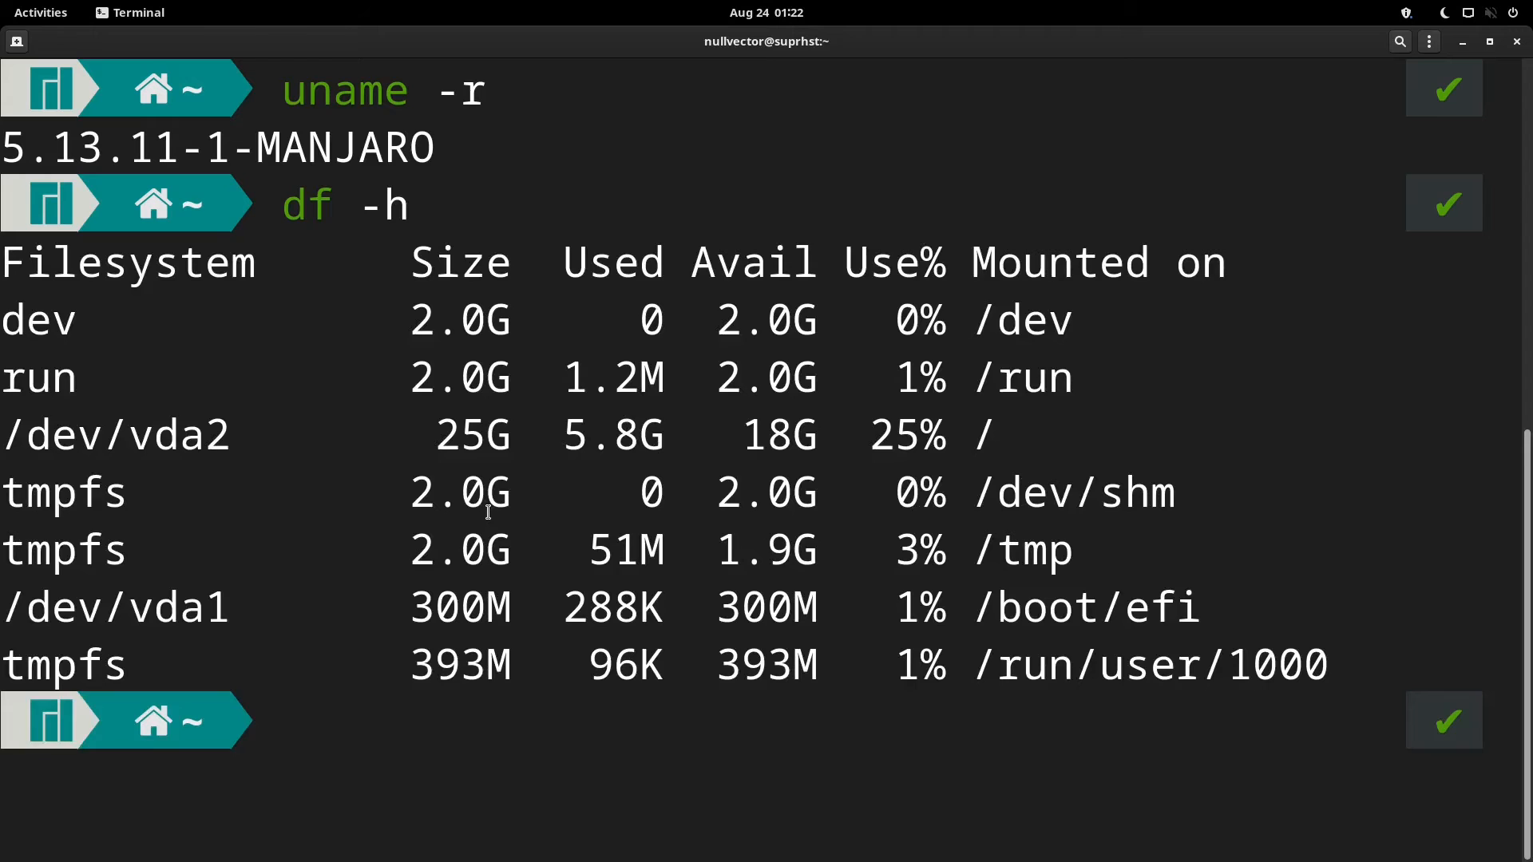
{"action": "key", "text": "ctrl+l"}
{"action": "type", "text": "free -h"}
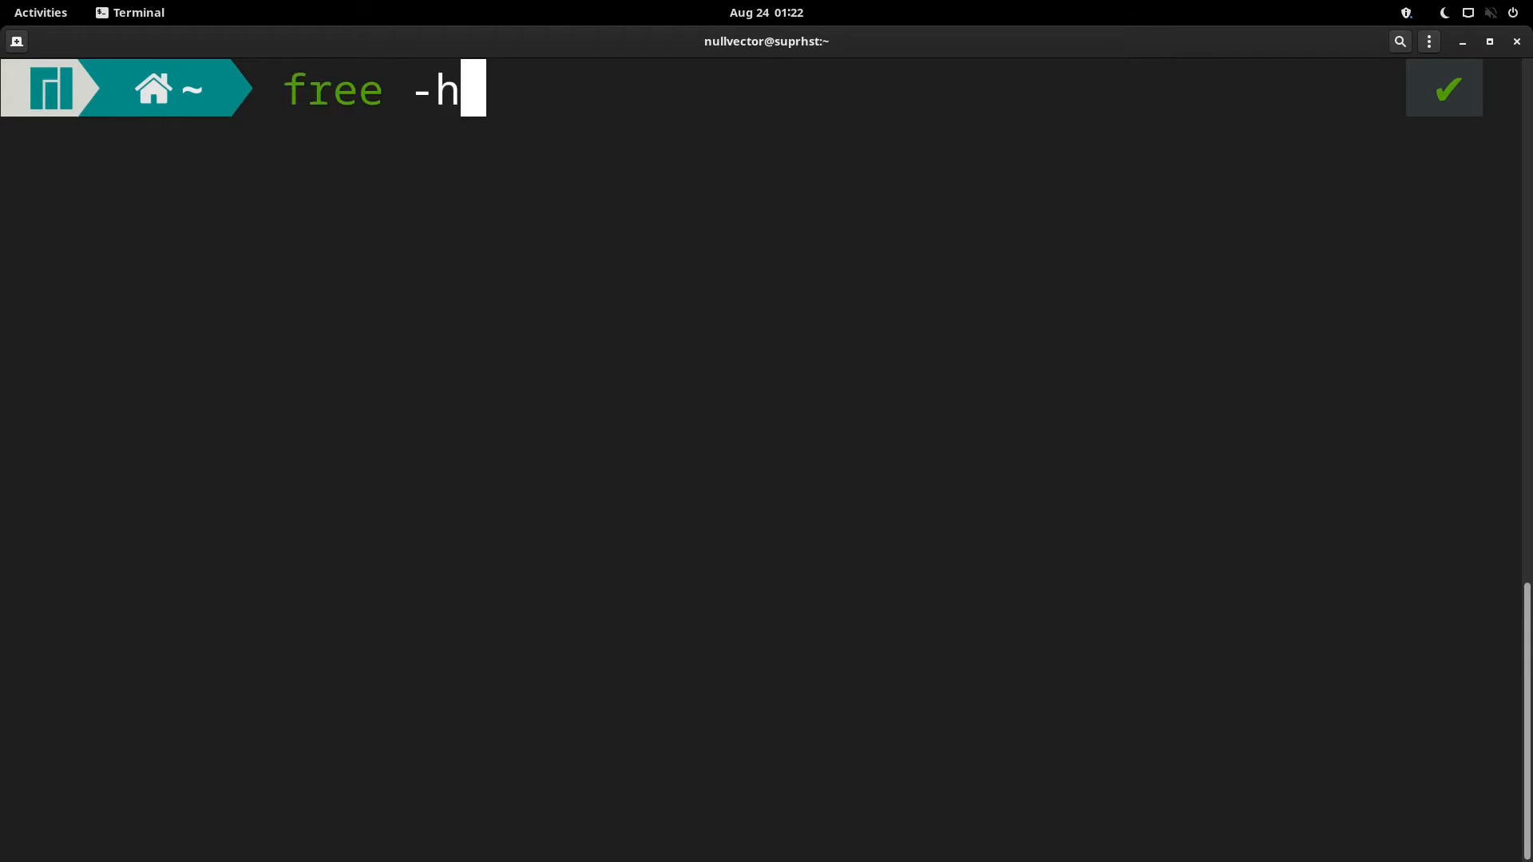
{"action": "key", "text": "Return"}
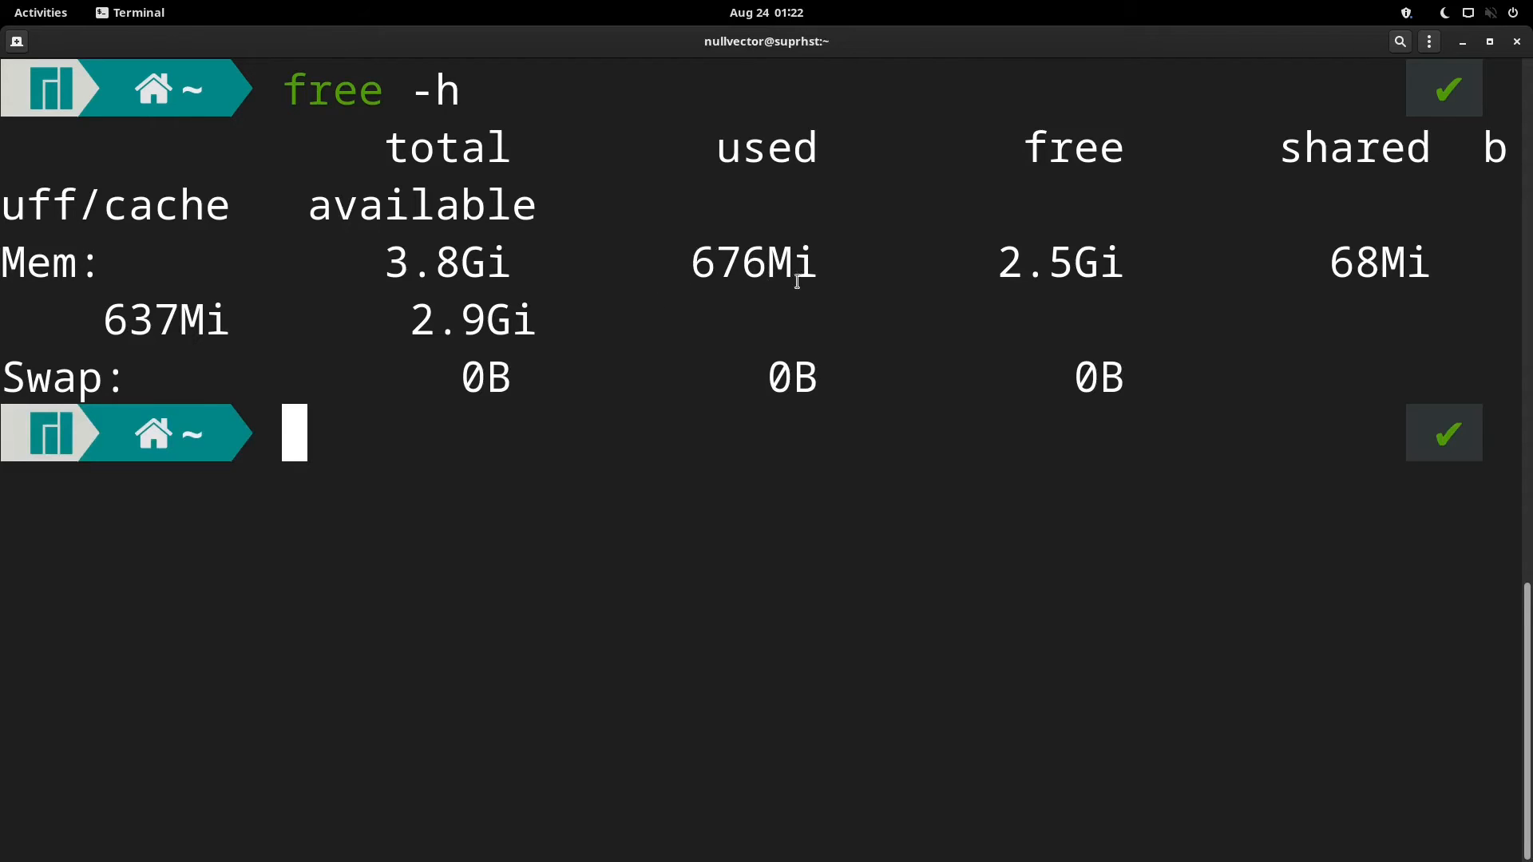
- List the running processes with ps -a
{"action": "type", "text": "ps "}
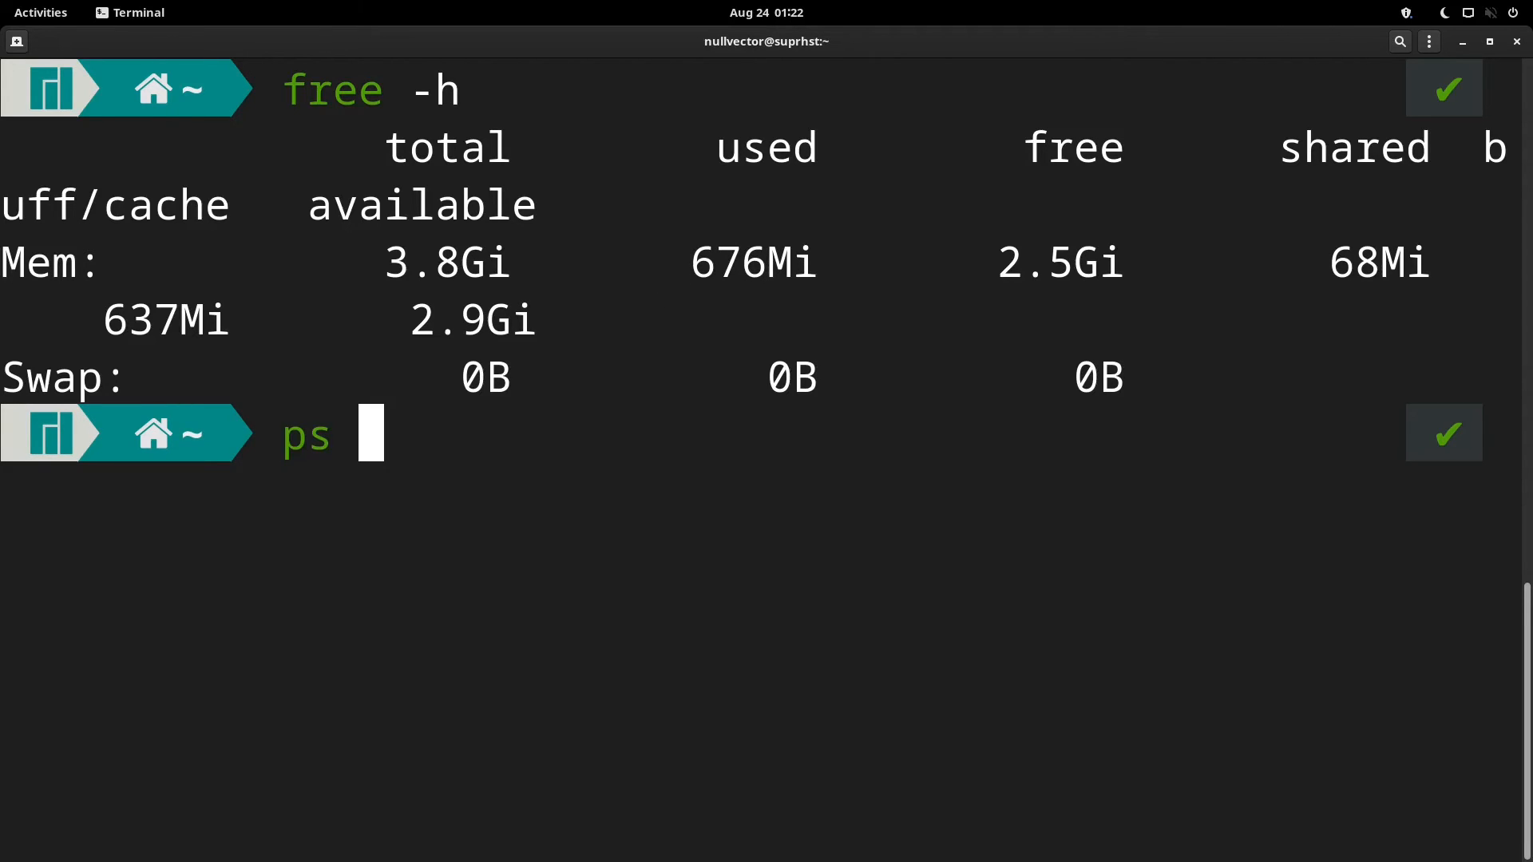
{"action": "type", "text": "-a"}
{"action": "key", "text": "Return"}
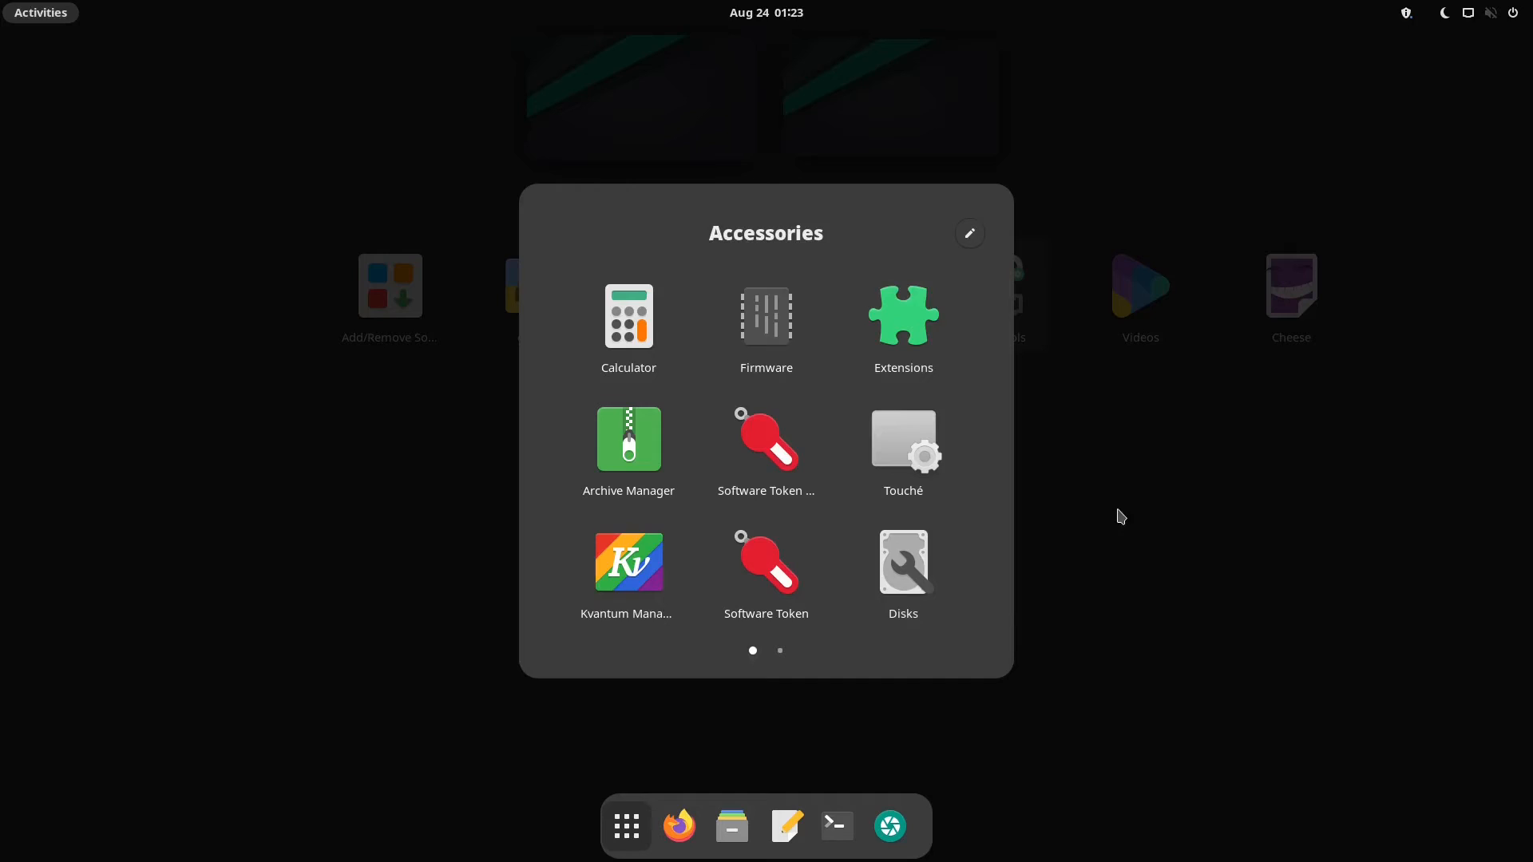
- Leave the Accessories folder and open Add/Remove Software in a maximized window
{"action": "left_click", "coordinate": [1121, 516]}
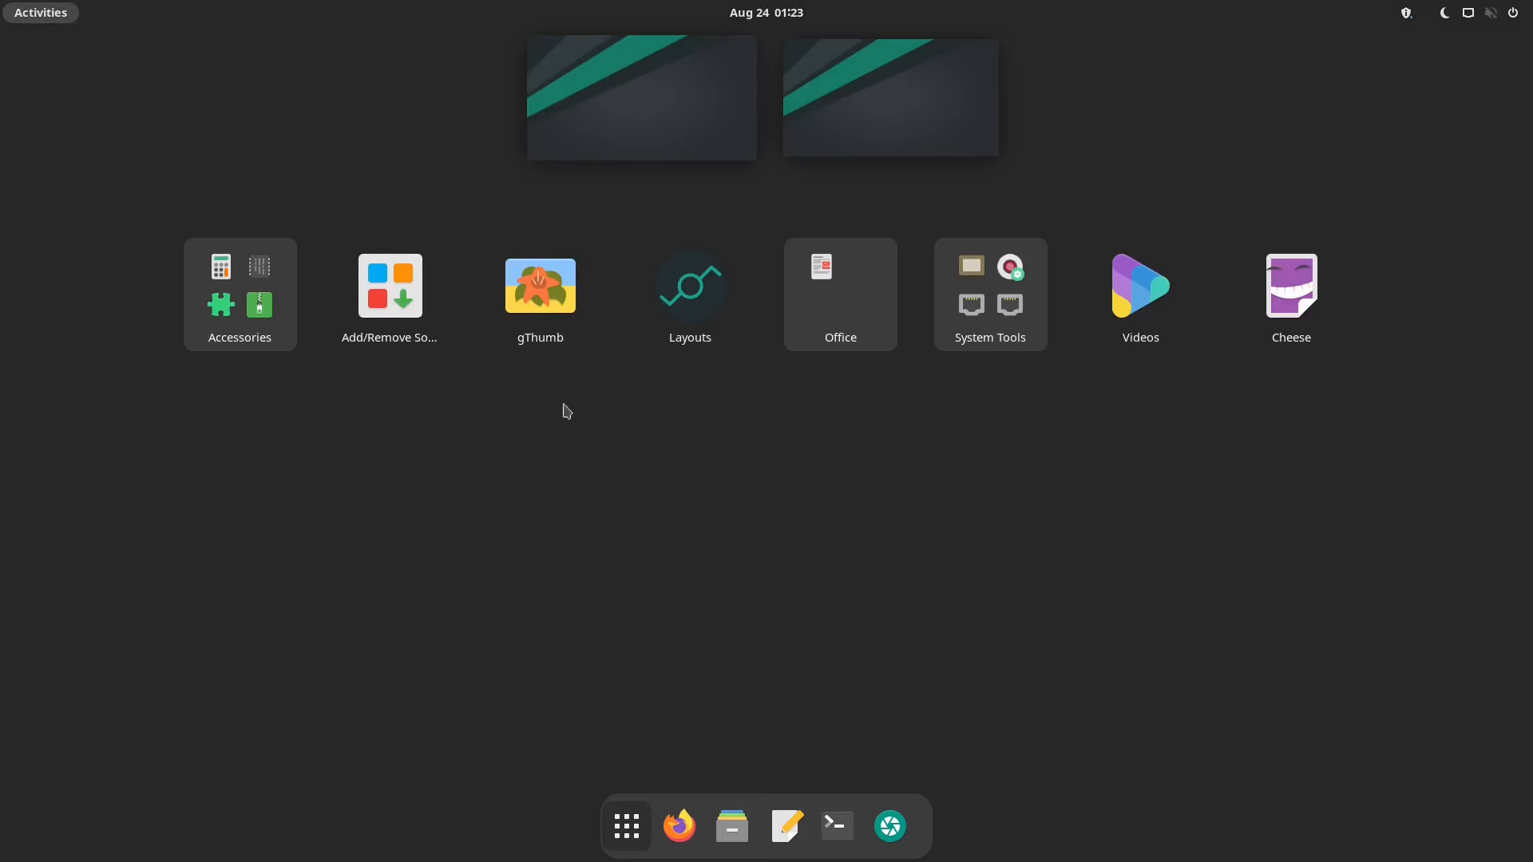
{"action": "left_click", "coordinate": [418, 321]}
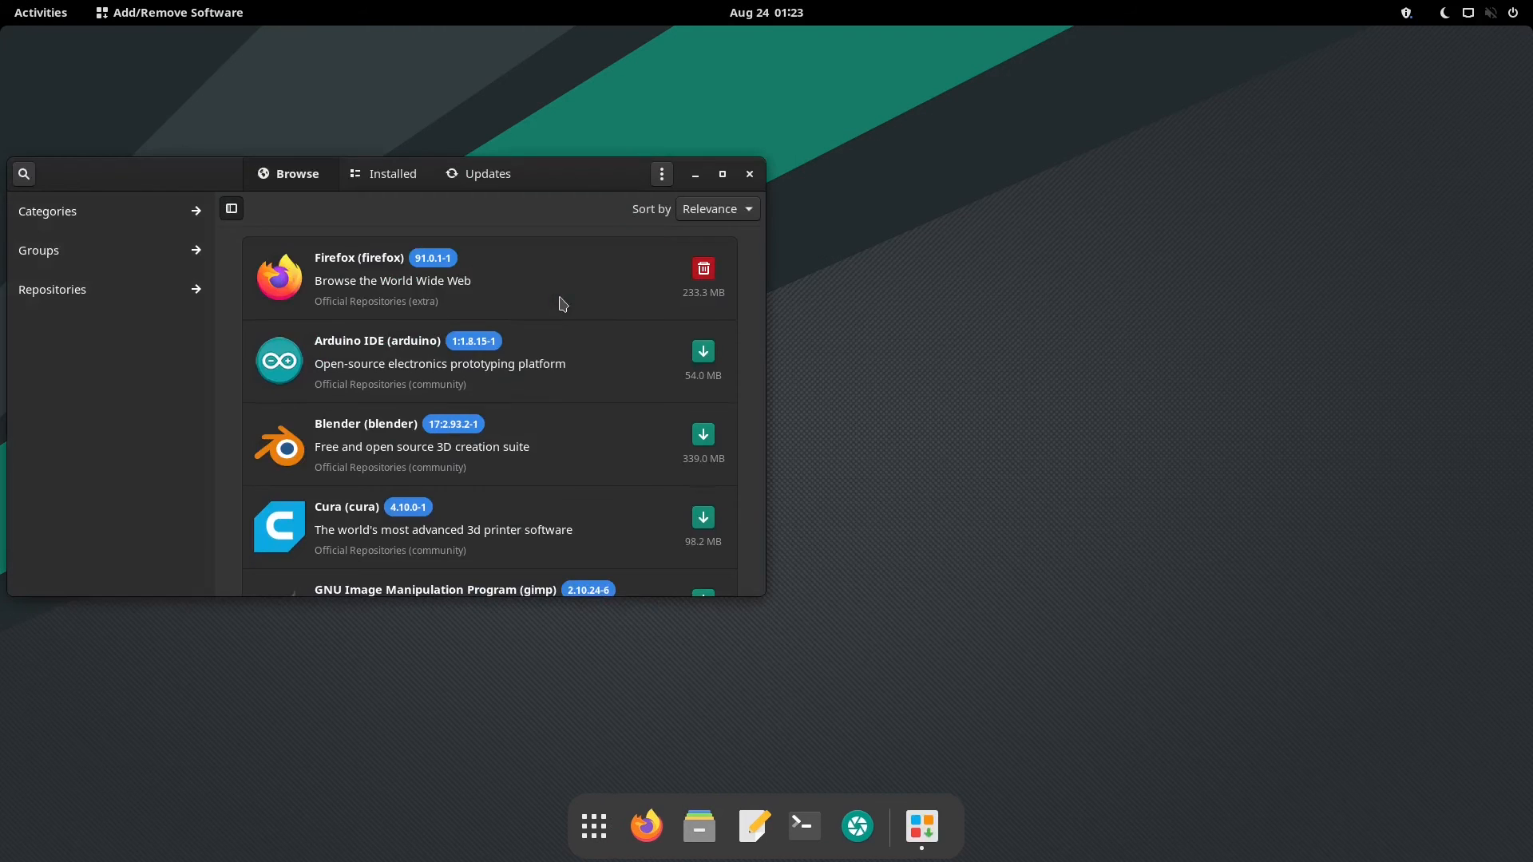
{"action": "double_click", "coordinate": [550, 172]}
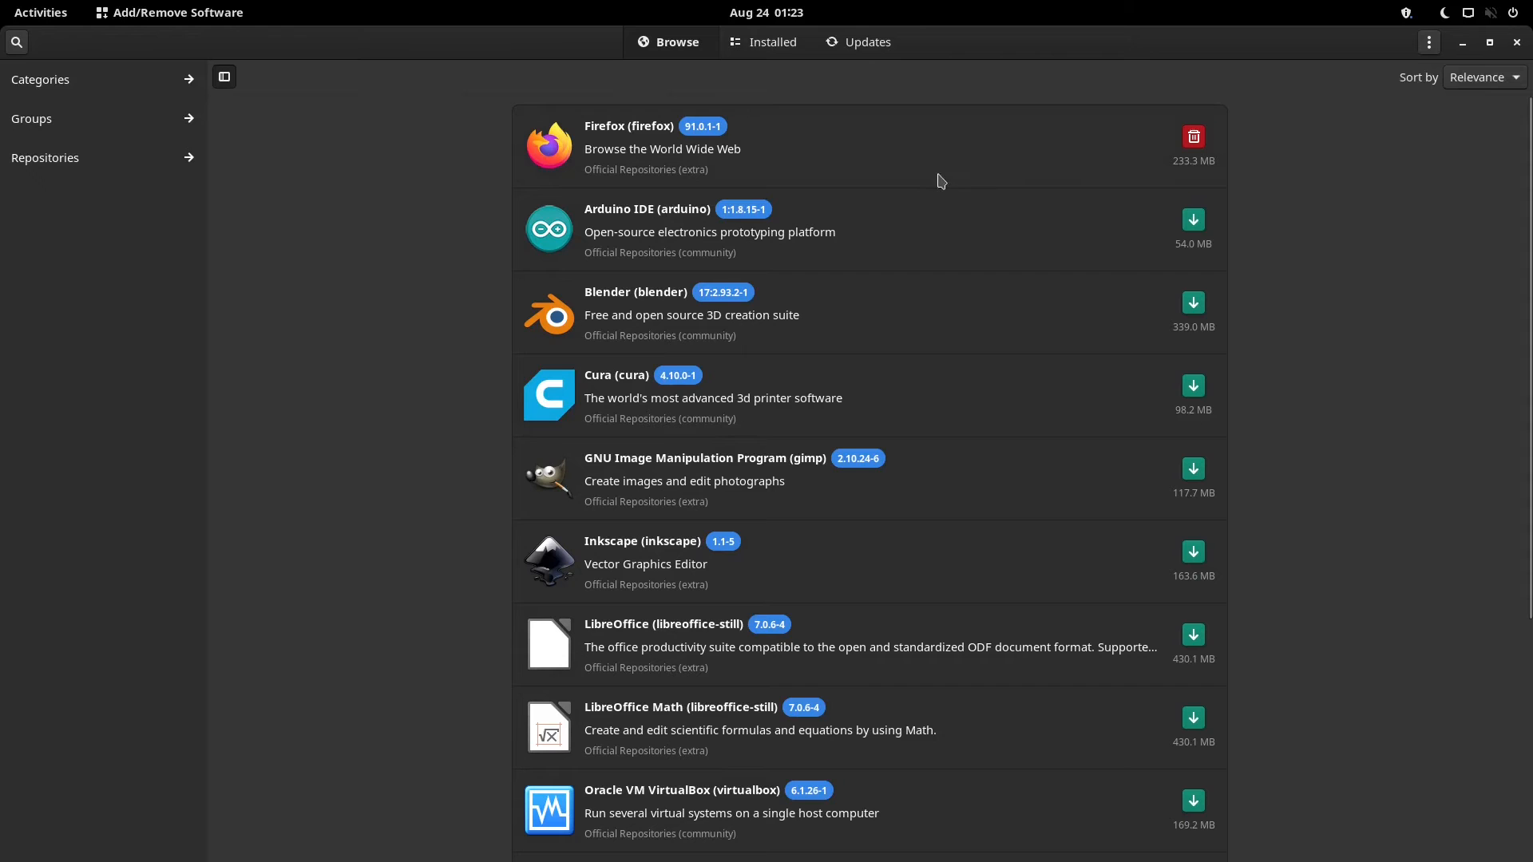
- Apply the pending updates, including Firefox, authenticating with the account password and accepting the transaction summary
{"action": "left_click", "coordinate": [838, 51]}
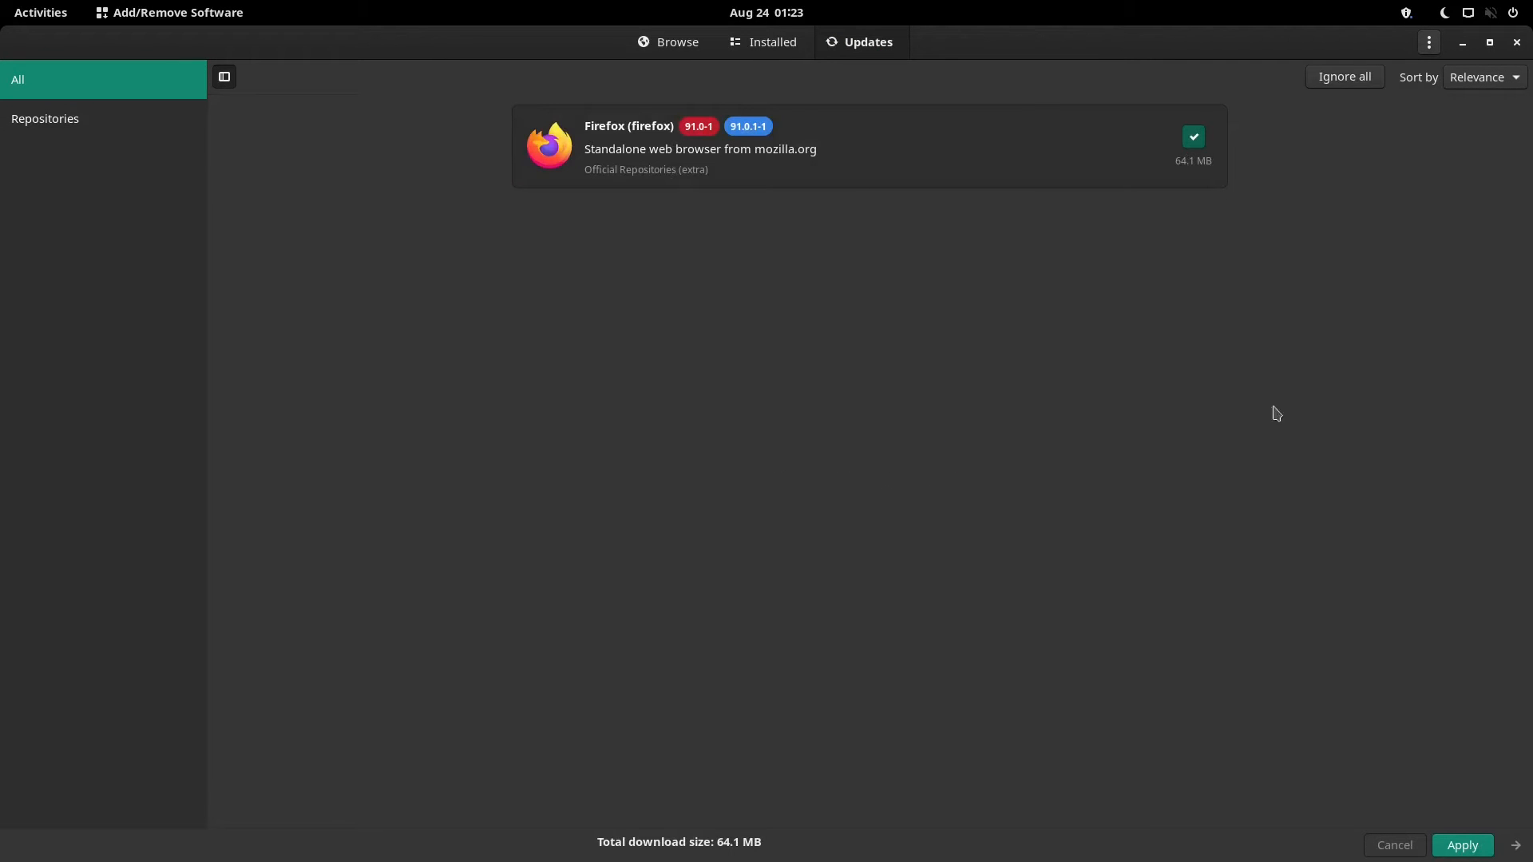
{"action": "left_click", "coordinate": [1462, 846]}
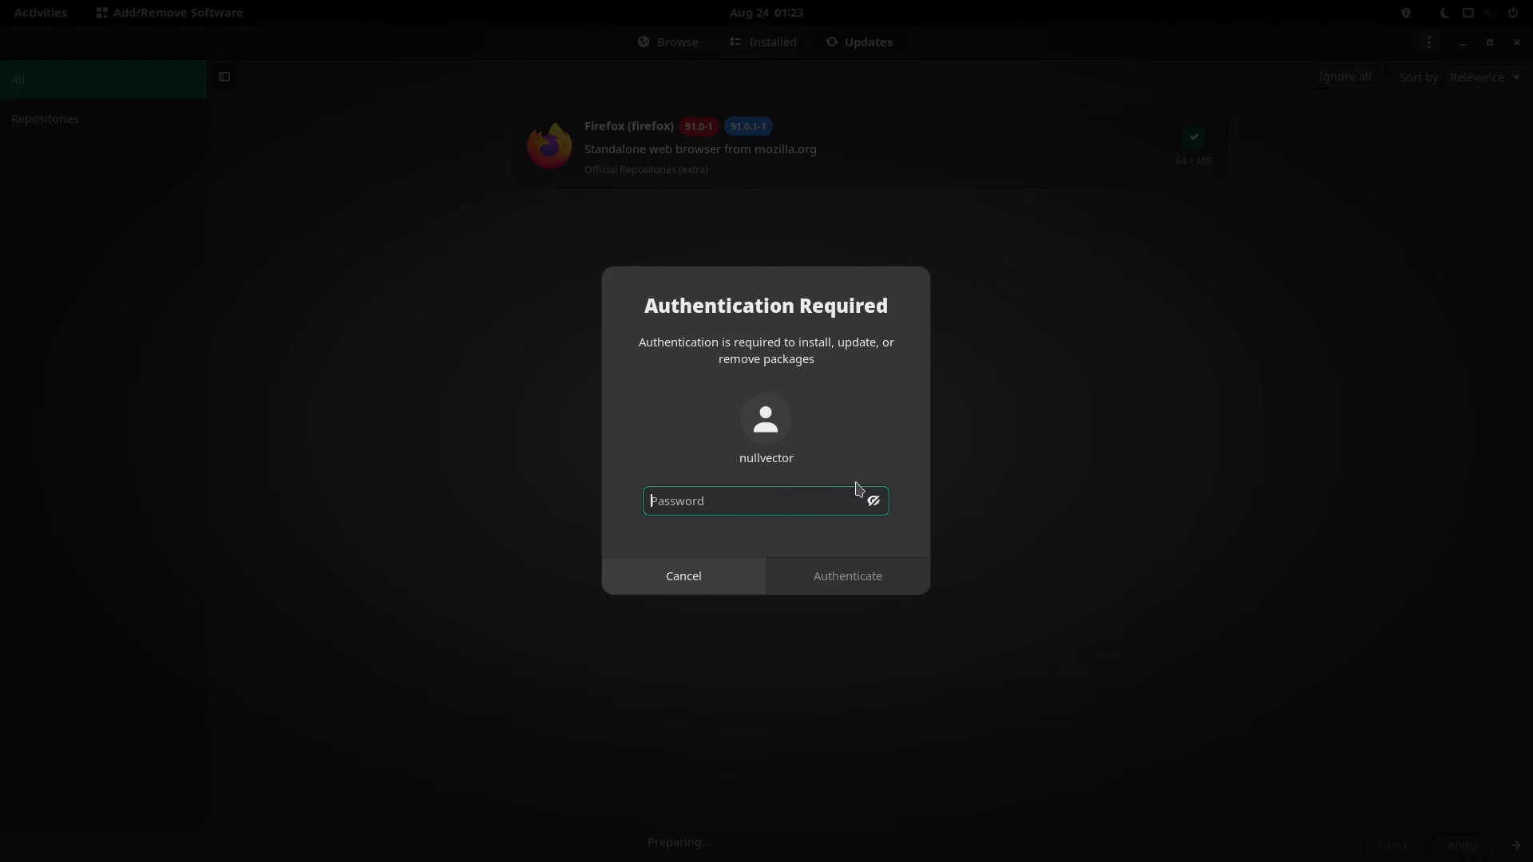
{"action": "type", "text": "•••"}
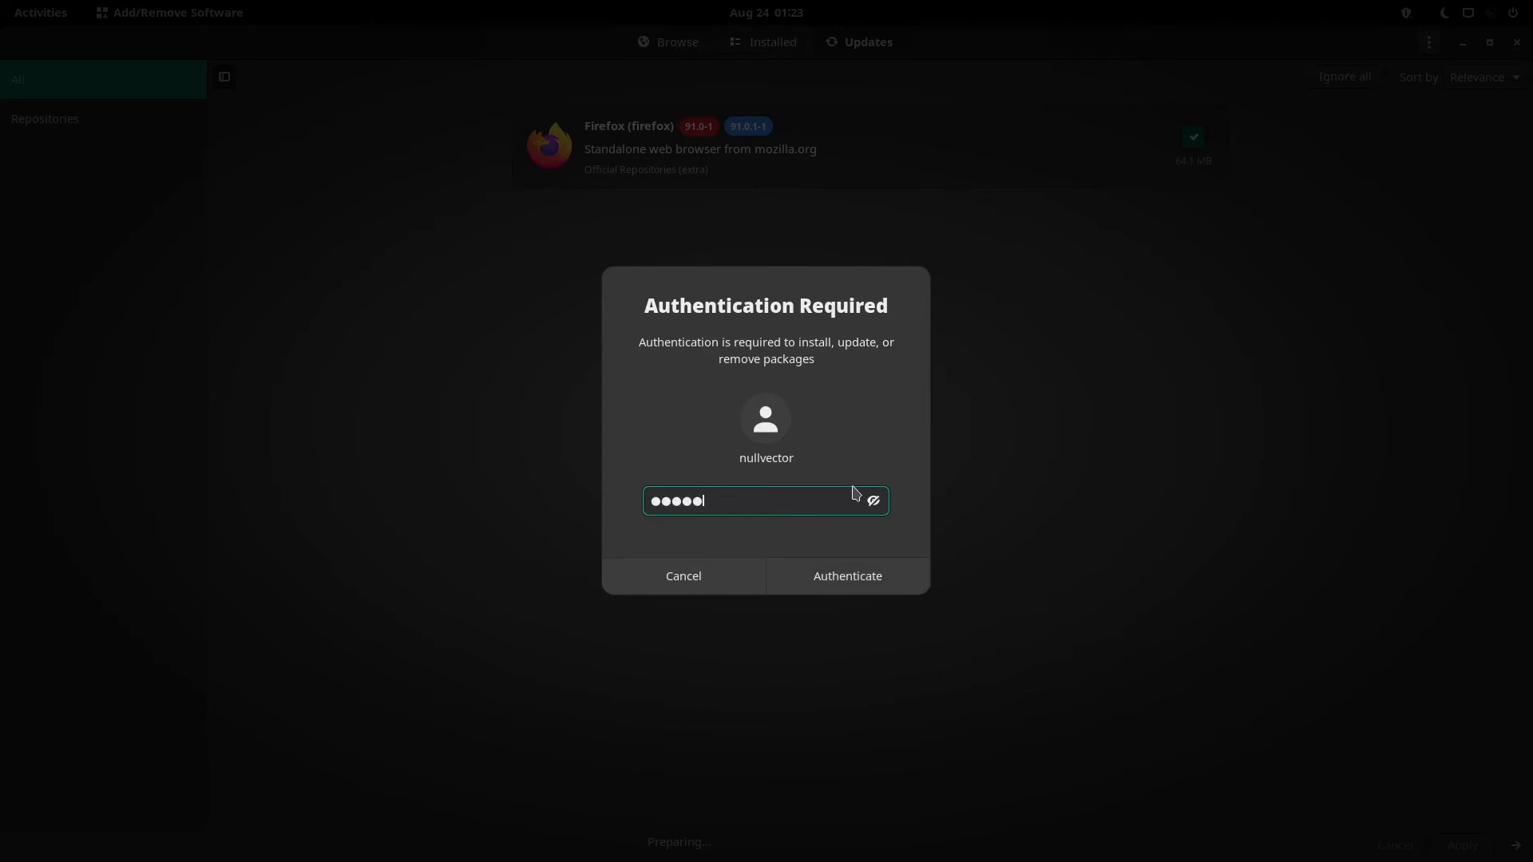
{"action": "key", "text": "Return"}
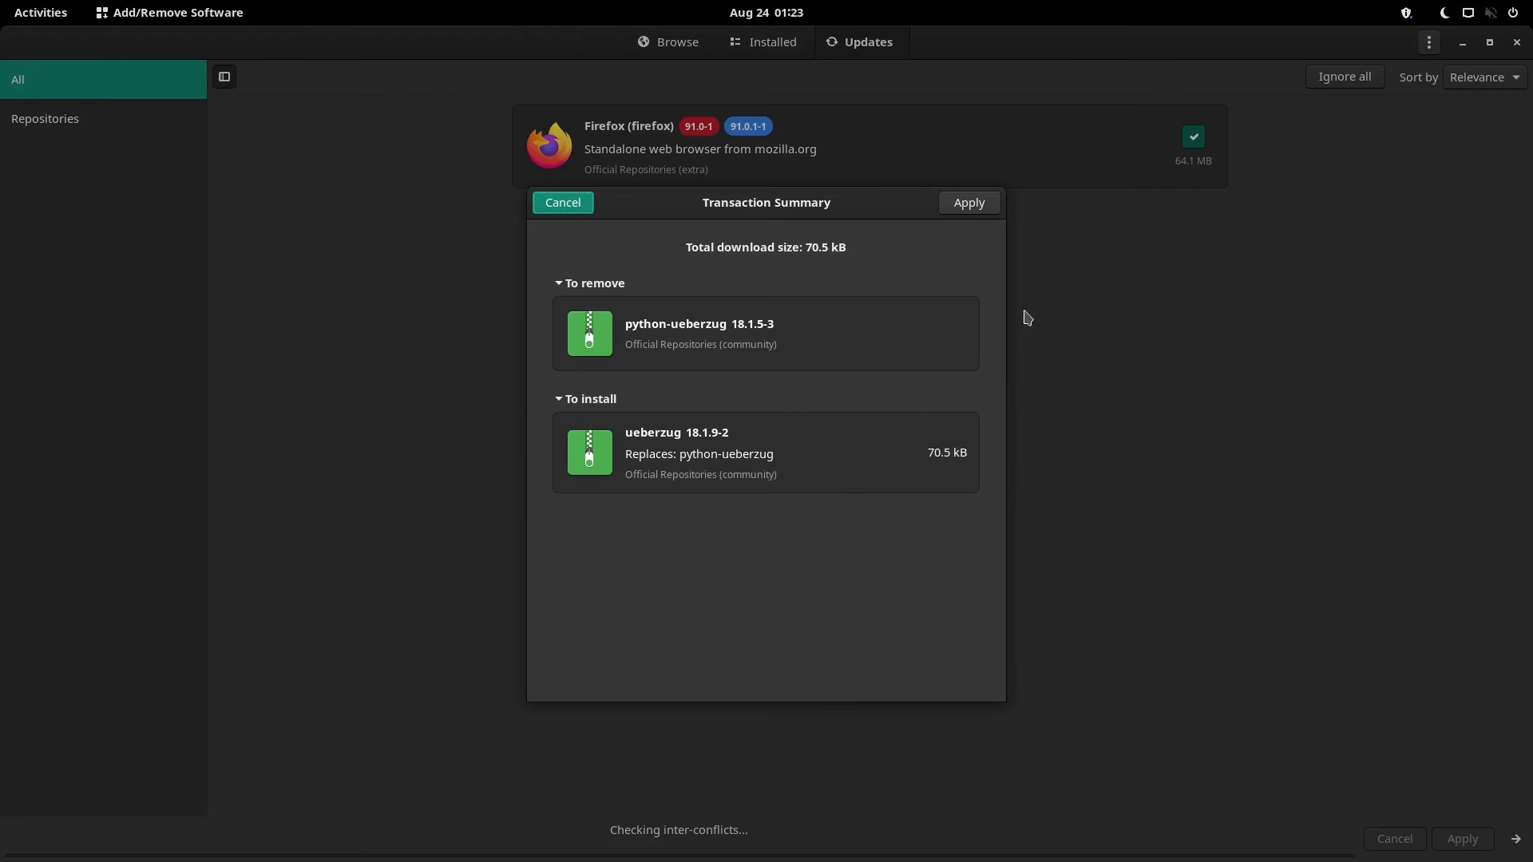
{"action": "left_click", "coordinate": [957, 206]}
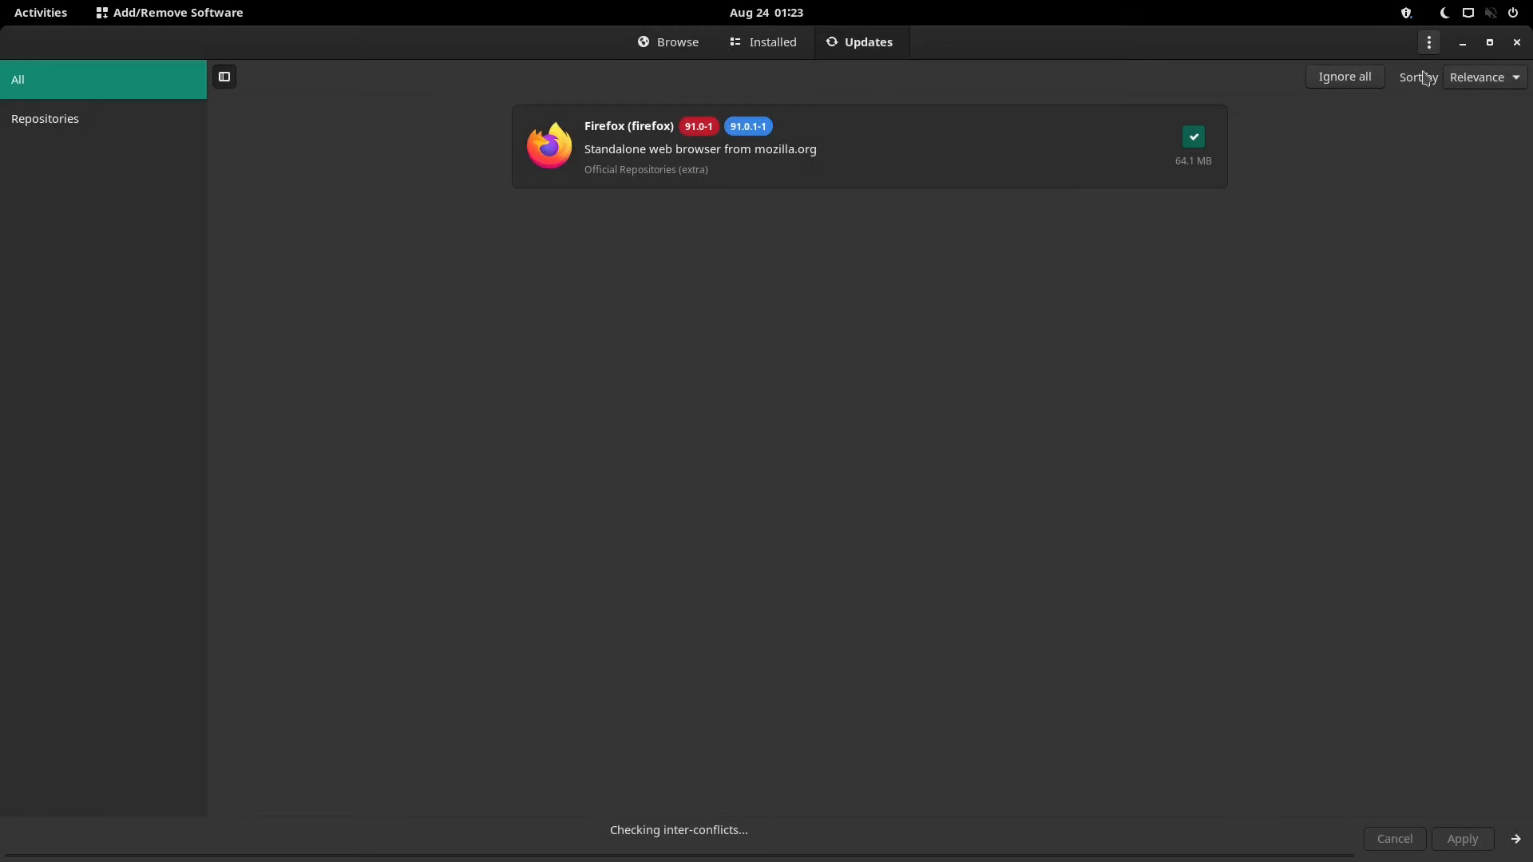
- Restore the Add/Remove Software window to its smaller size and open a maximized Terminal with enlarged text
{"action": "left_click", "coordinate": [1490, 43]}
{"action": "right_click", "coordinate": [988, 186]}
{"action": "left_click", "coordinate": [1335, 232]}
{"action": "left_click", "coordinate": [805, 827]}
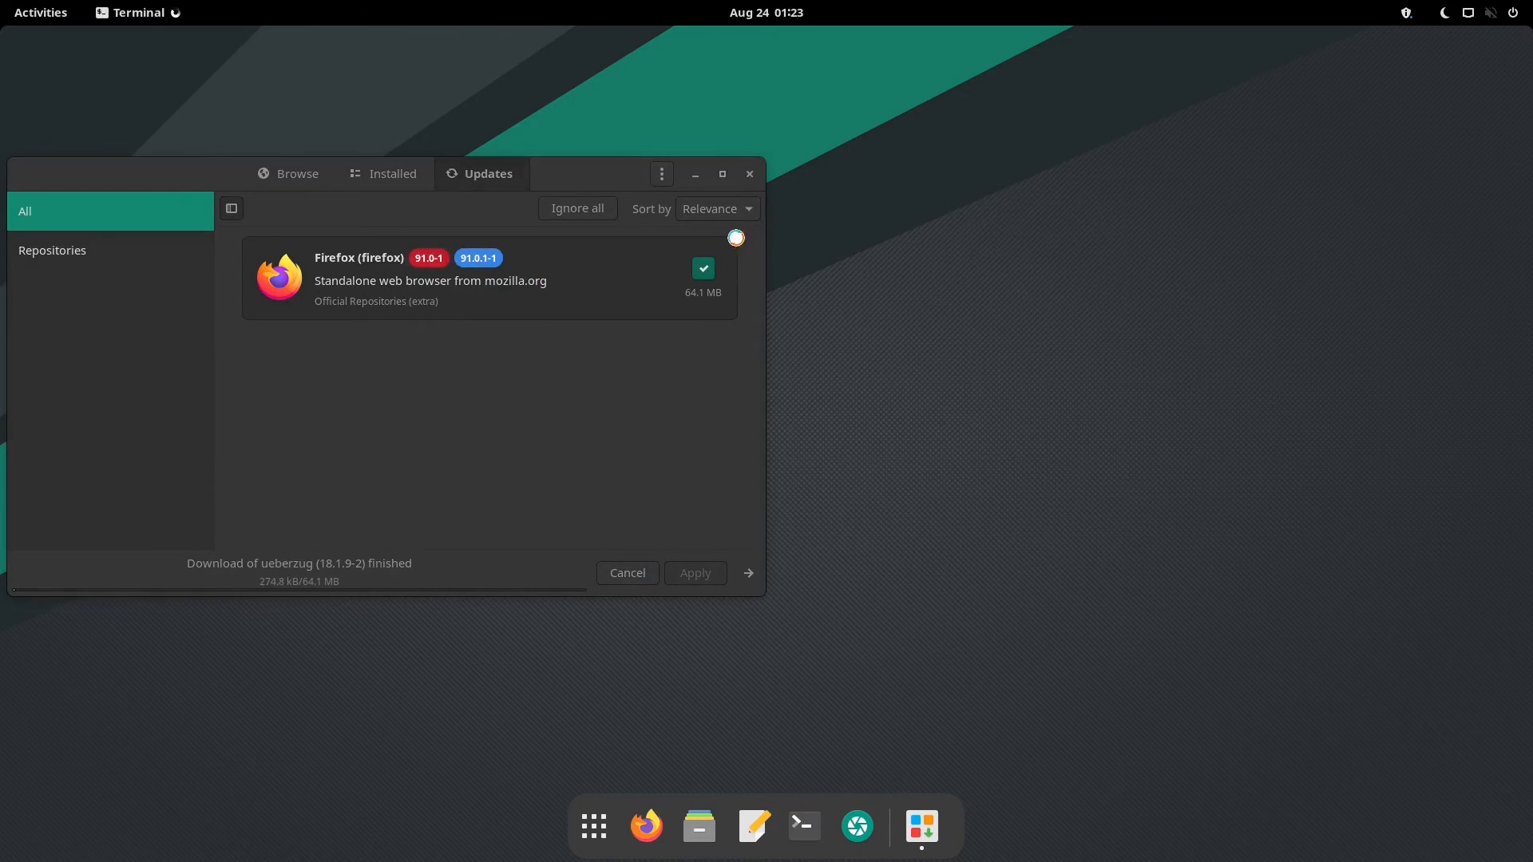
{"action": "double_click", "coordinate": [961, 177]}
{"action": "key", "text": "ctrl+plus"}
{"action": "key", "text": "ctrl+plus"}
{"action": "key", "text": "ctrl+plus"}
{"action": "key", "text": "ctrl+plus"}
{"action": "key", "text": "ctrl+plus"}
{"action": "key", "text": "ctrl+plus"}
{"action": "key", "text": "ctrl+plus"}
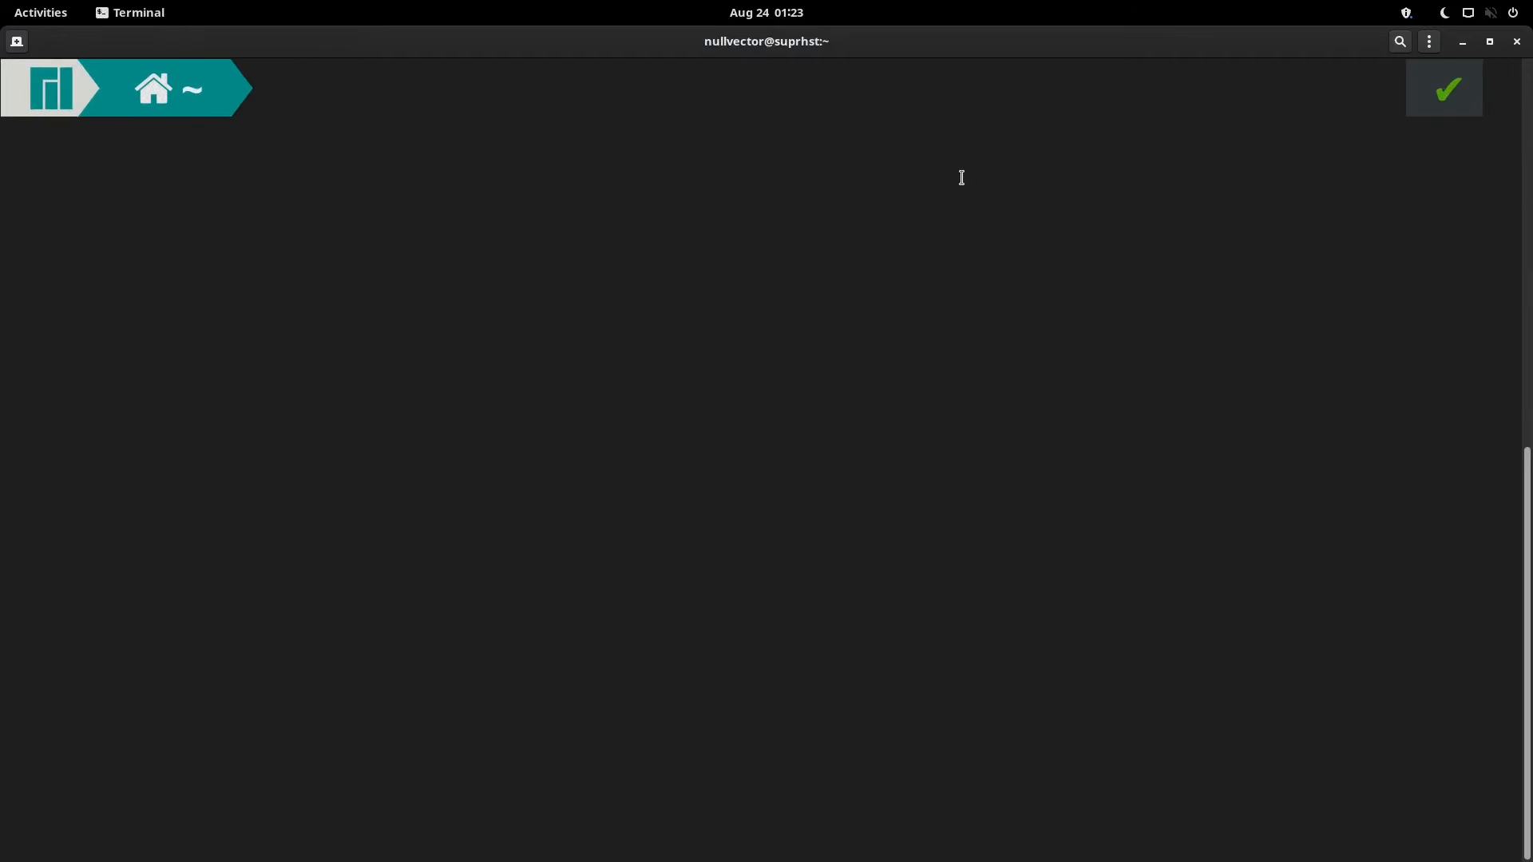
- Write the full system upgrade command sudo pacman -Syyu at the prompt and erase it without running it
{"action": "type", "text": "sudo pacman -Syyu"}
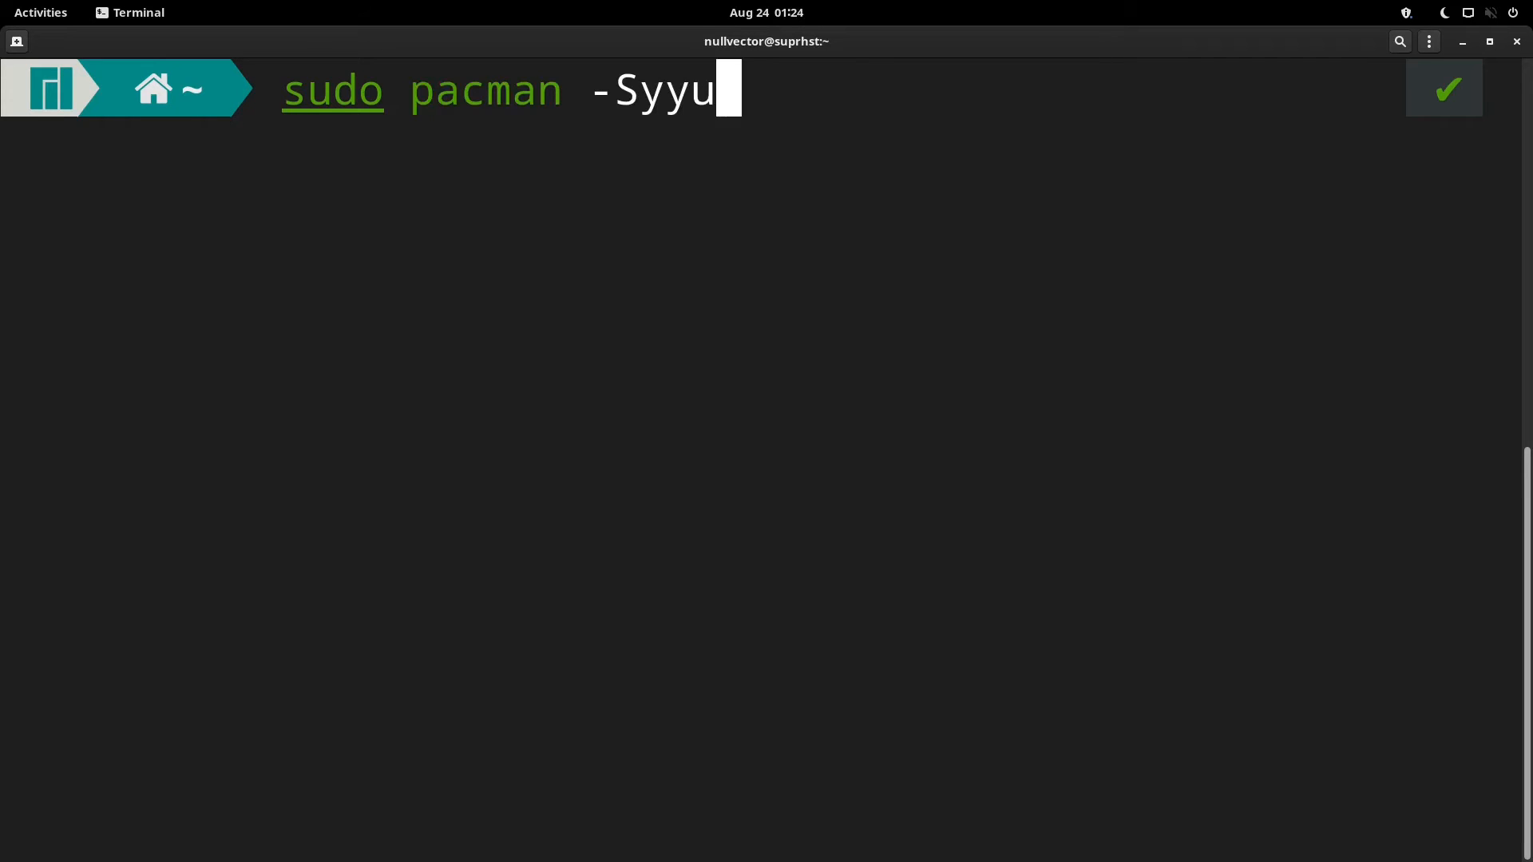
{"action": "key", "text": "BackSpace"}
{"action": "key", "text": "BackSpace"}
{"action": "key", "text": "BackSpace"}
{"action": "key", "text": "BackSpace"}
{"action": "key", "text": "BackSpace"}
{"action": "key", "text": "BackSpace"}
{"action": "key", "text": "BackSpace"}
{"action": "key", "text": "BackSpace"}
{"action": "key", "text": "BackSpace"}
{"action": "key", "text": "BackSpace"}
{"action": "key", "text": "BackSpace"}
{"action": "key", "text": "BackSpace"}
{"action": "key", "text": "BackSpace"}
{"action": "key", "text": "BackSpace"}
{"action": "key", "text": "BackSpace"}
{"action": "key", "text": "BackSpace"}
{"action": "key", "text": "BackSpace"}
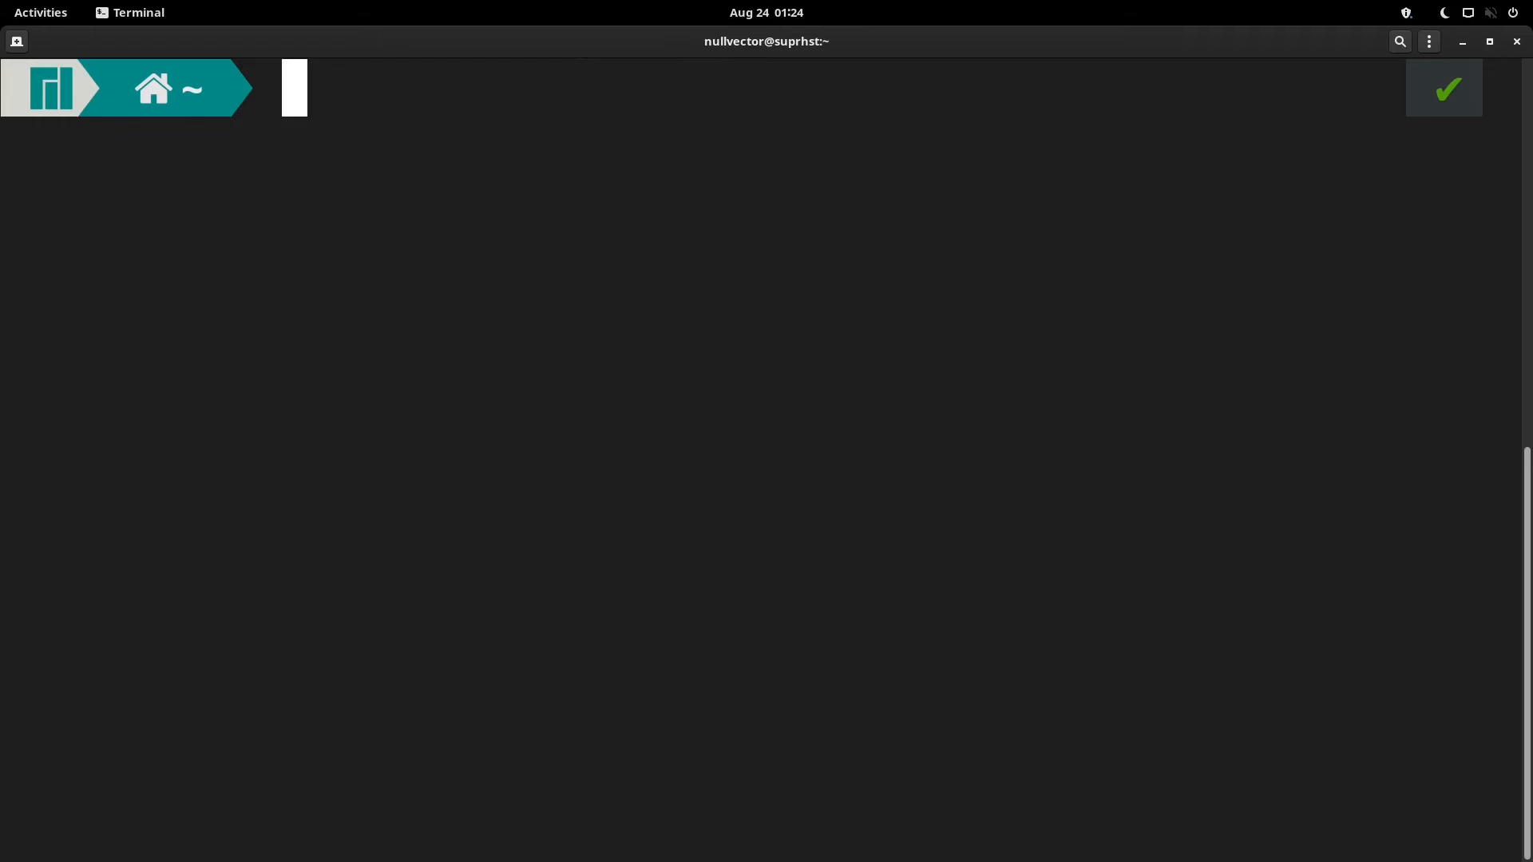
- List the available commands beginning with pacman, highlight pacman-mirrors and empty the prompt
{"action": "type", "text": "pacman"}
{"action": "key", "text": "Tab"}
{"action": "key", "text": "Tab"}
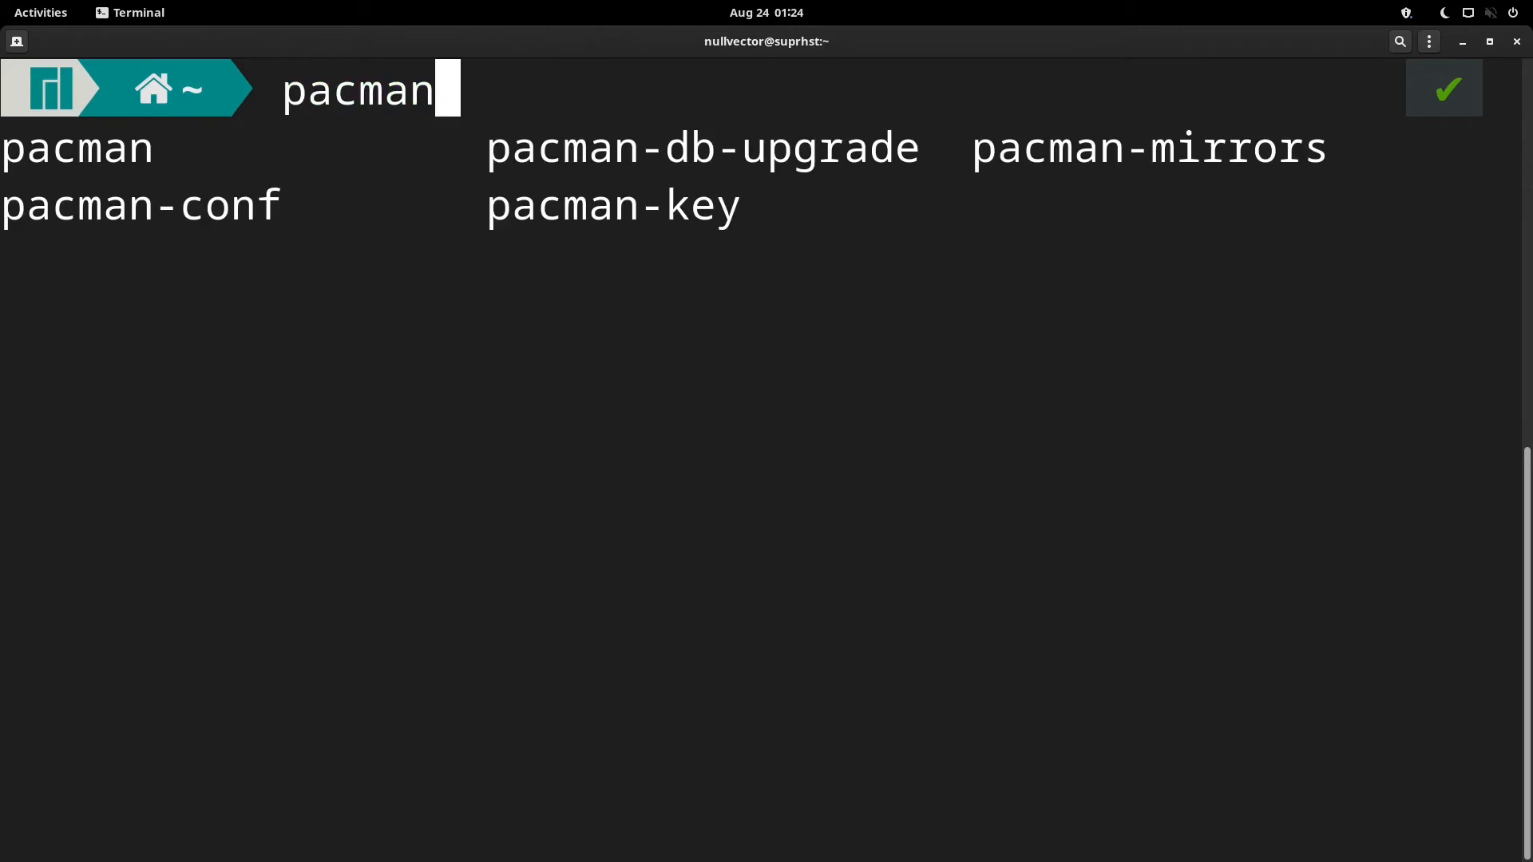
{"action": "left_click_drag", "start_coordinate": [969, 149], "coordinate": [1333, 163]}
{"action": "left_click", "coordinate": [513, 92]}
{"action": "key", "text": "BackSpace"}
{"action": "key", "text": "BackSpace"}
{"action": "key", "text": "BackSpace"}
{"action": "key", "text": "BackSpace"}
{"action": "key", "text": "BackSpace"}
{"action": "key", "text": "BackSpace"}
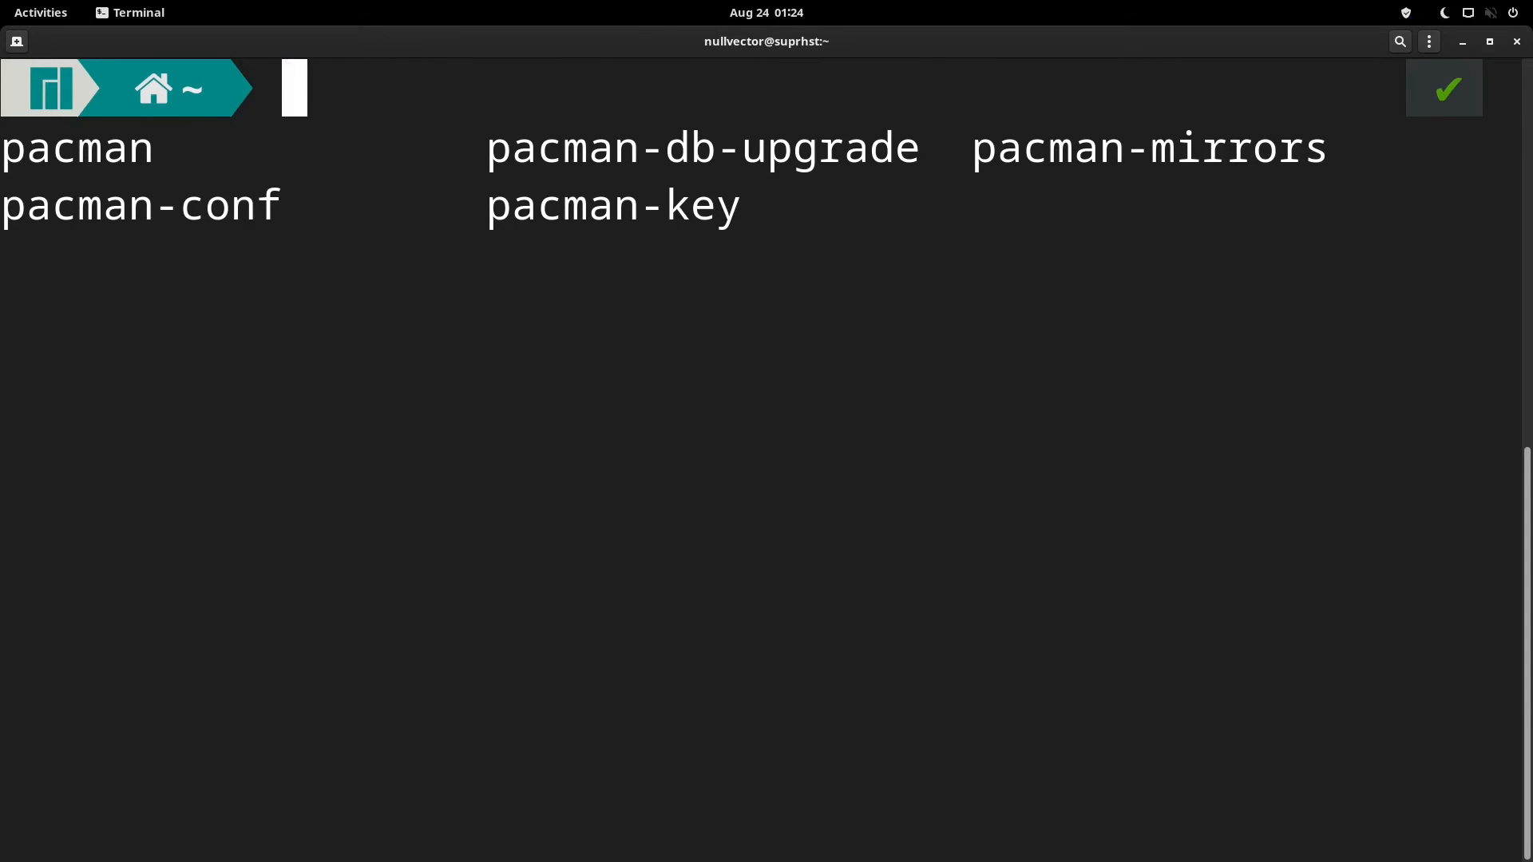
- Clear the terminal, run sudo pacman-mirrors and answer the account password prompt
{"action": "key", "text": "ctrl+l"}
{"action": "type", "text": "su"}
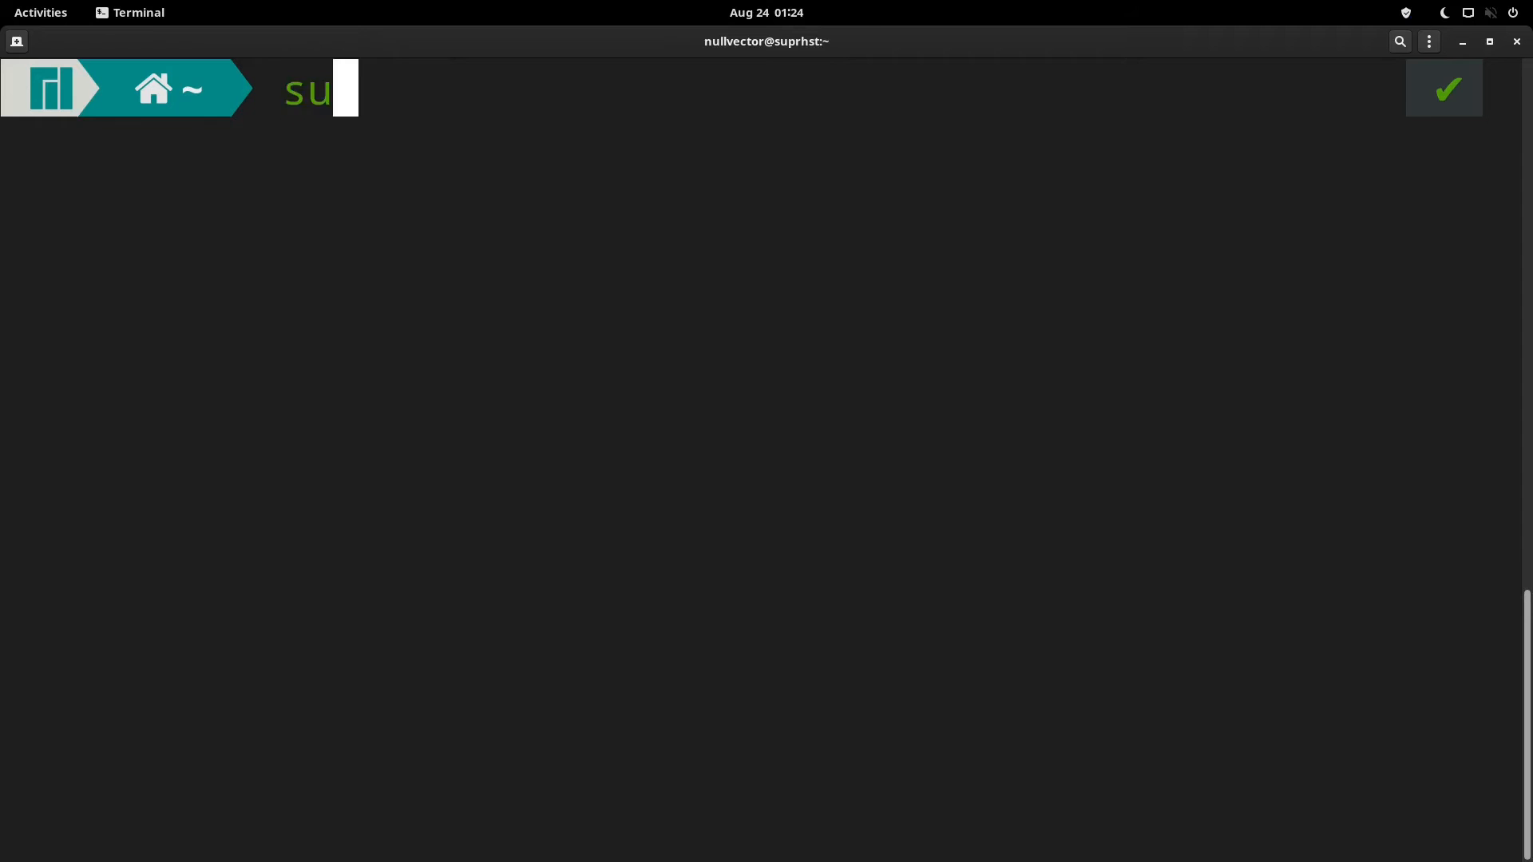
{"action": "type", "text": "do pacm"}
{"action": "key", "text": "Tab"}
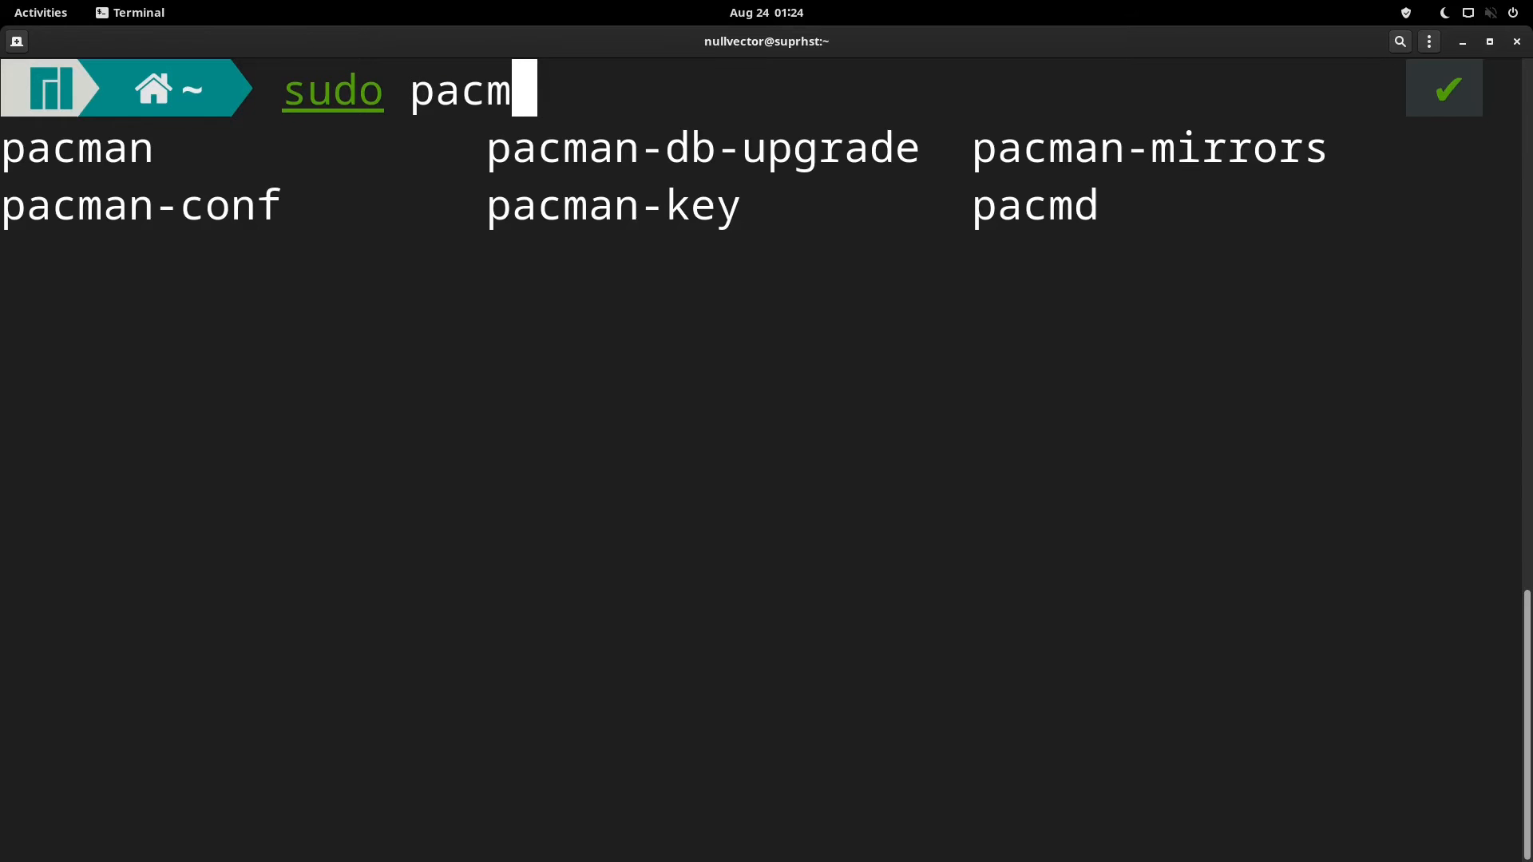
{"action": "type", "text": "an"}
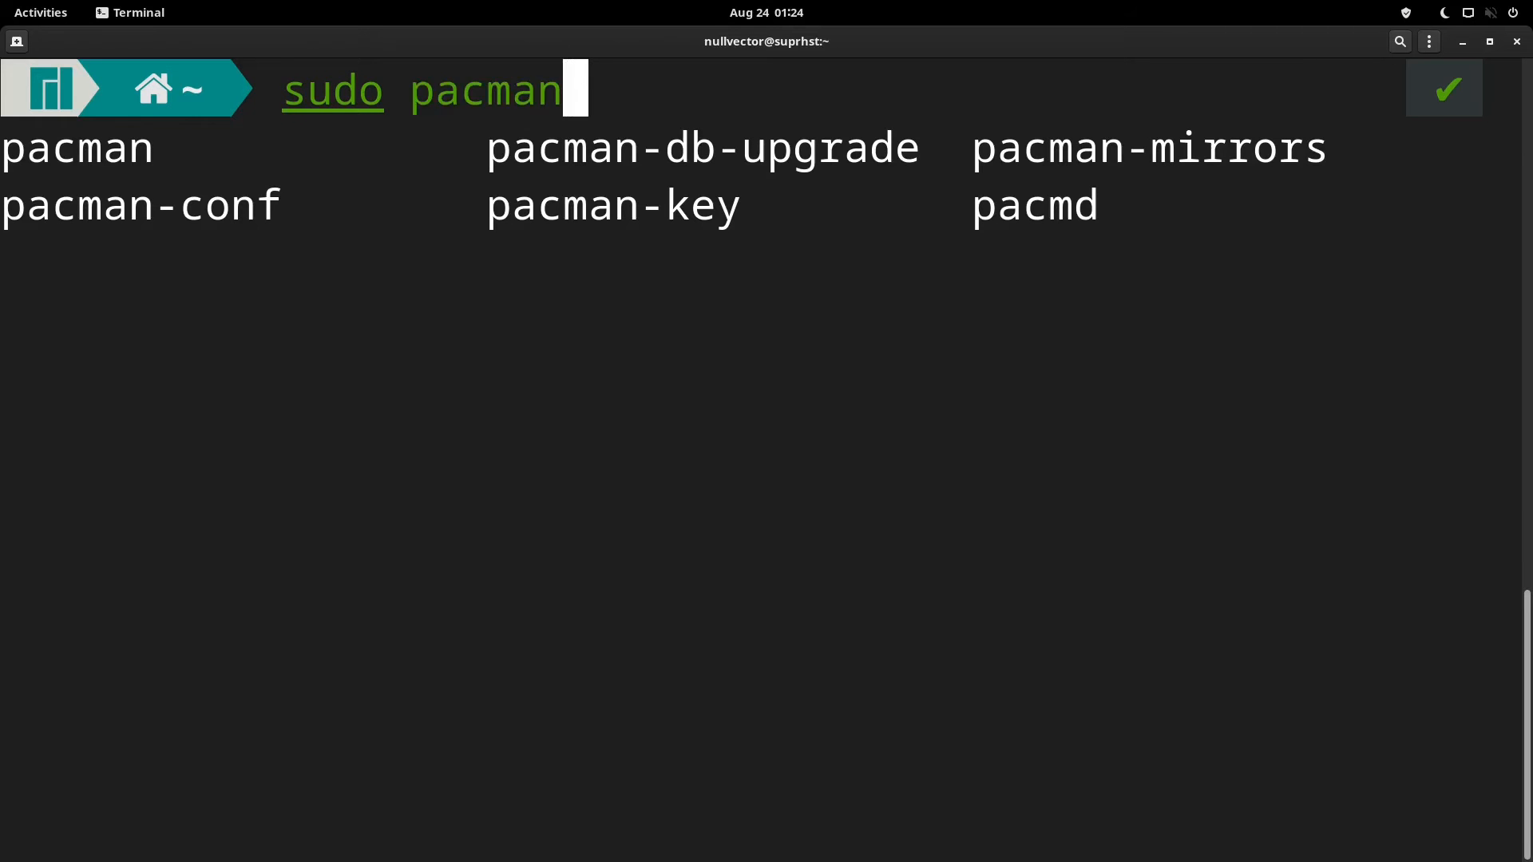
{"action": "type", "text": "-m"}
{"action": "key", "text": "Tab"}
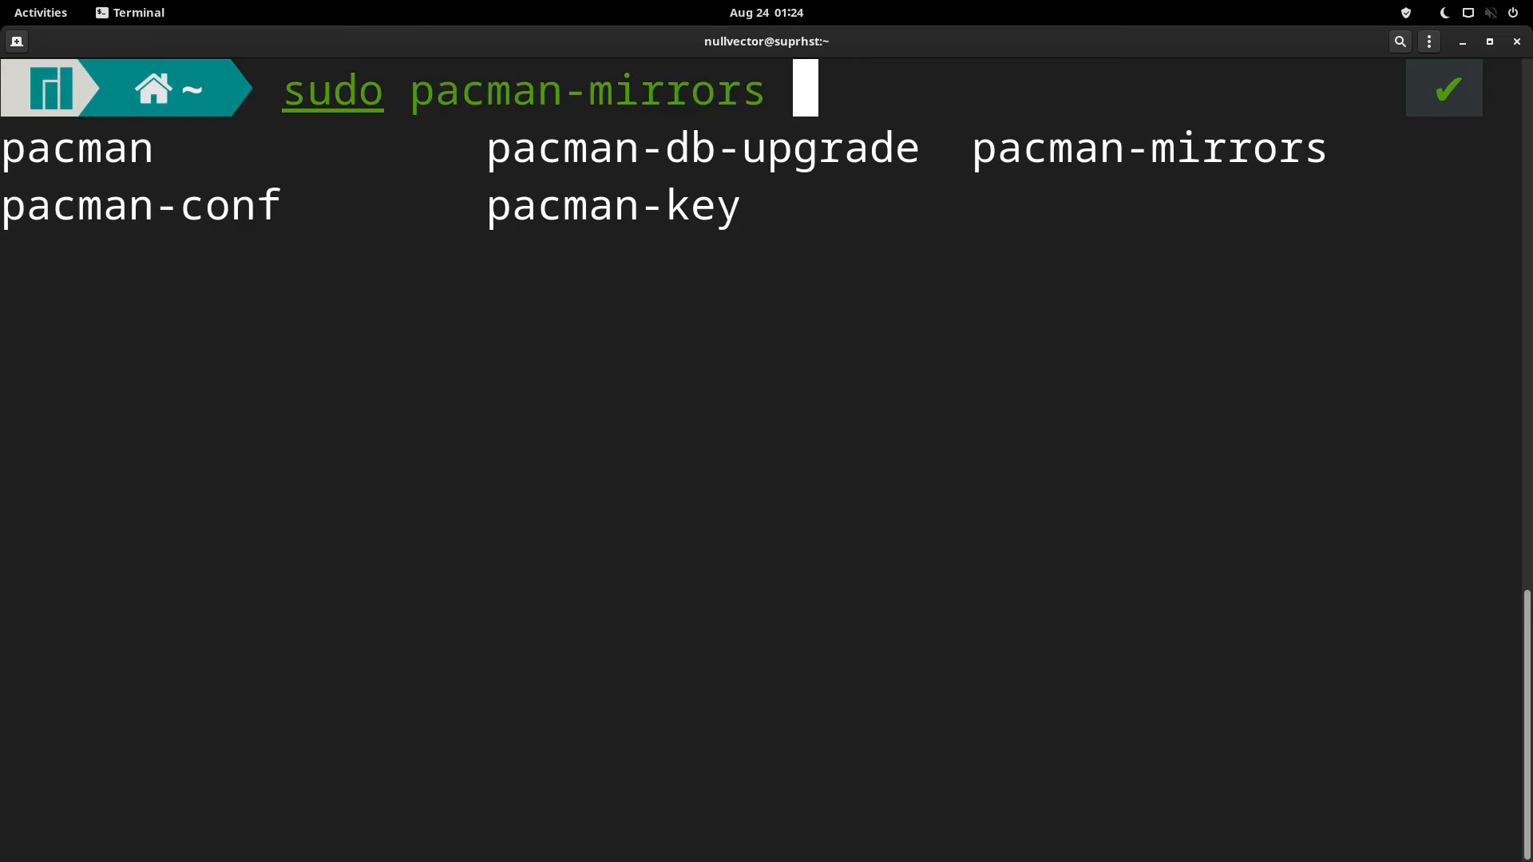
{"action": "key", "text": "Return"}
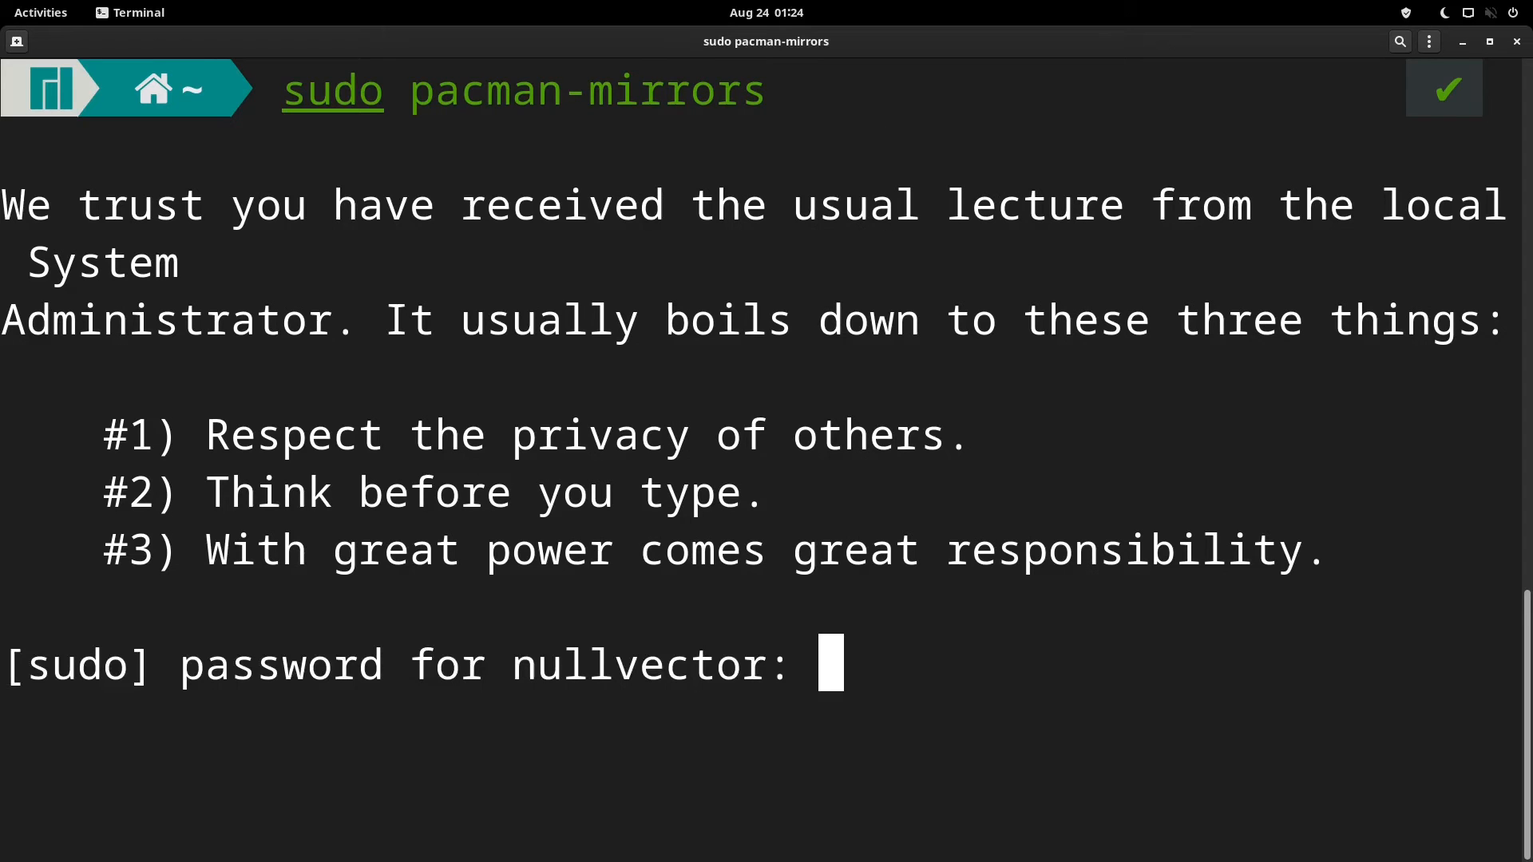
{"action": "key", "text": "Return"}
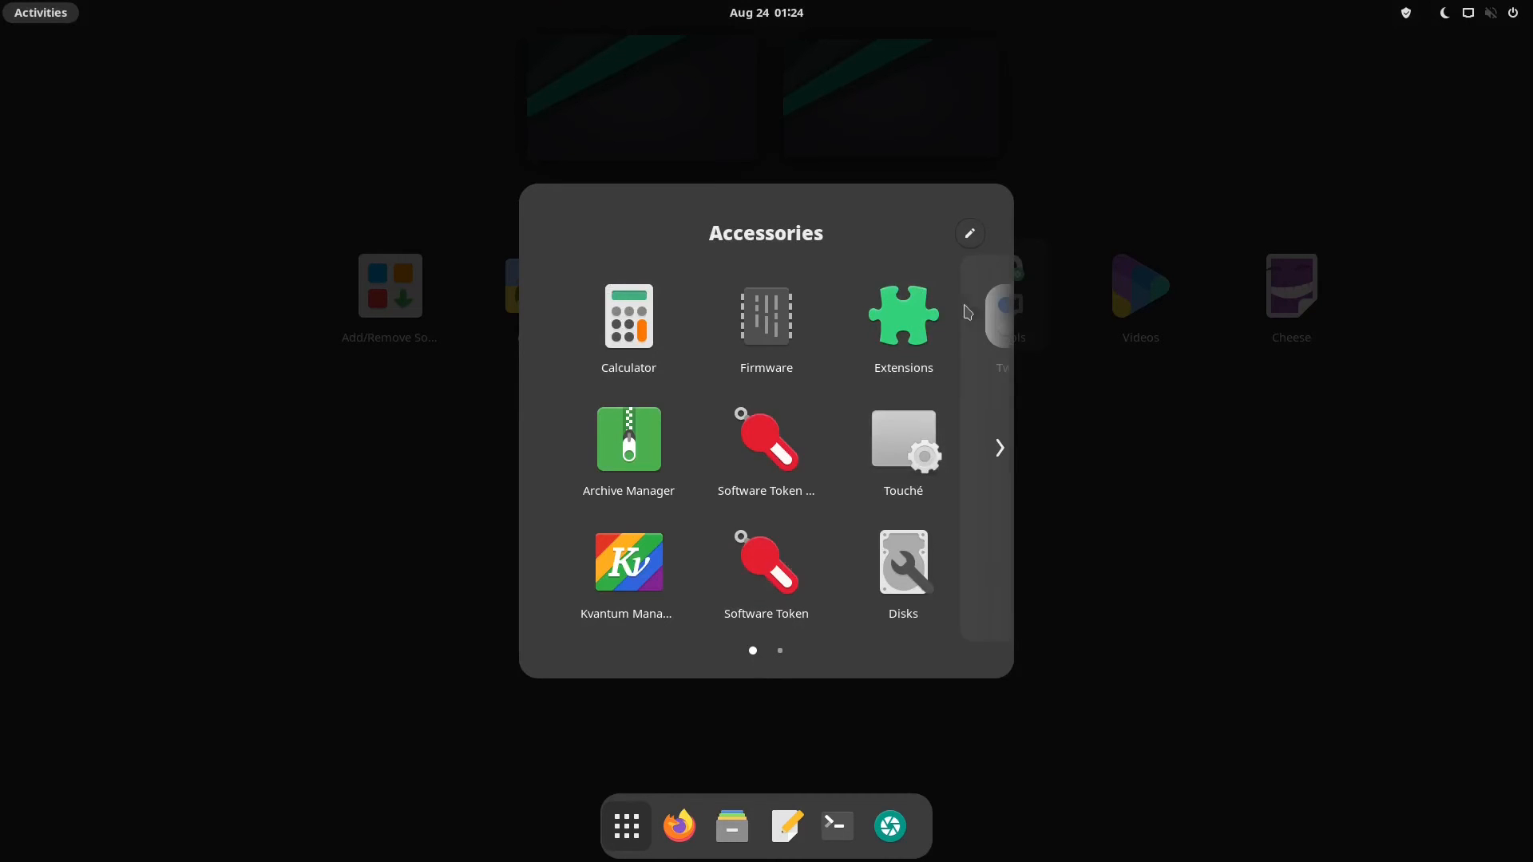
- Open Tweaks from the second page of the Accessories folder and dismiss the notice about moved extensions
{"action": "left_click", "coordinate": [999, 461]}
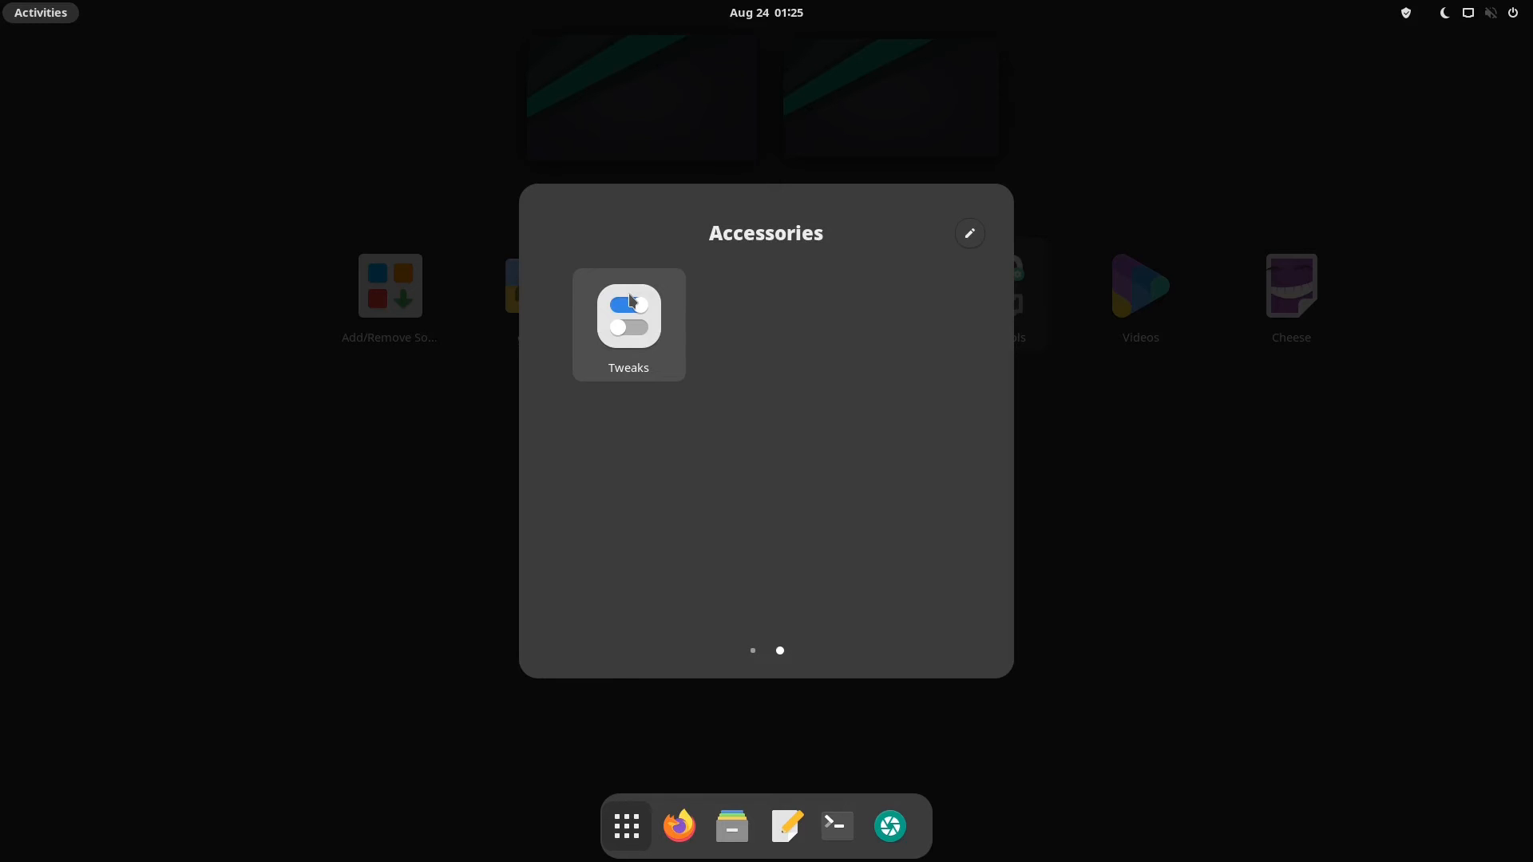
{"action": "left_click", "coordinate": [628, 316]}
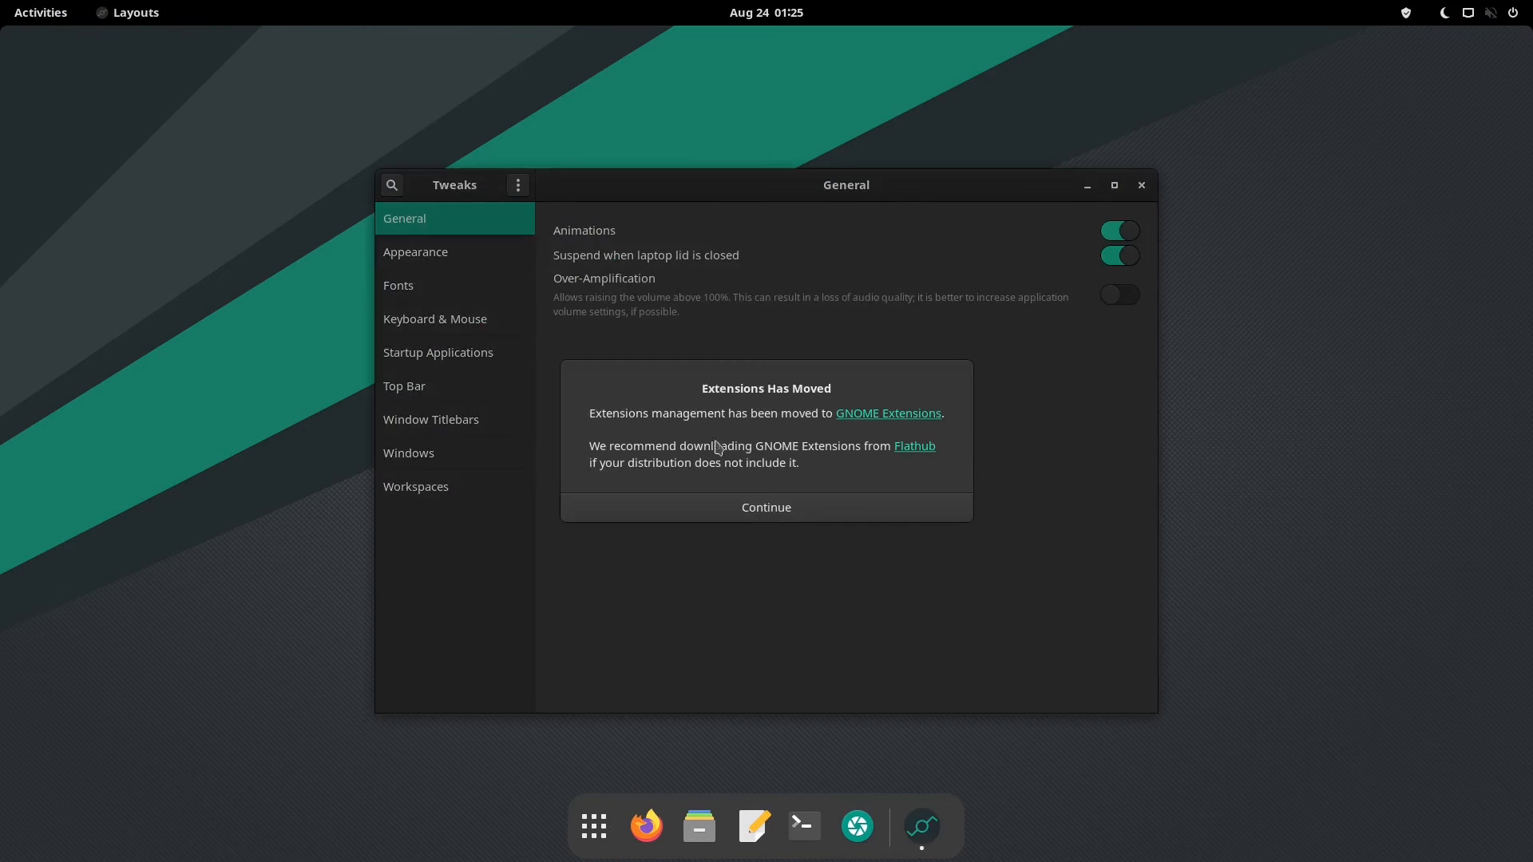
{"action": "left_click", "coordinate": [738, 510]}
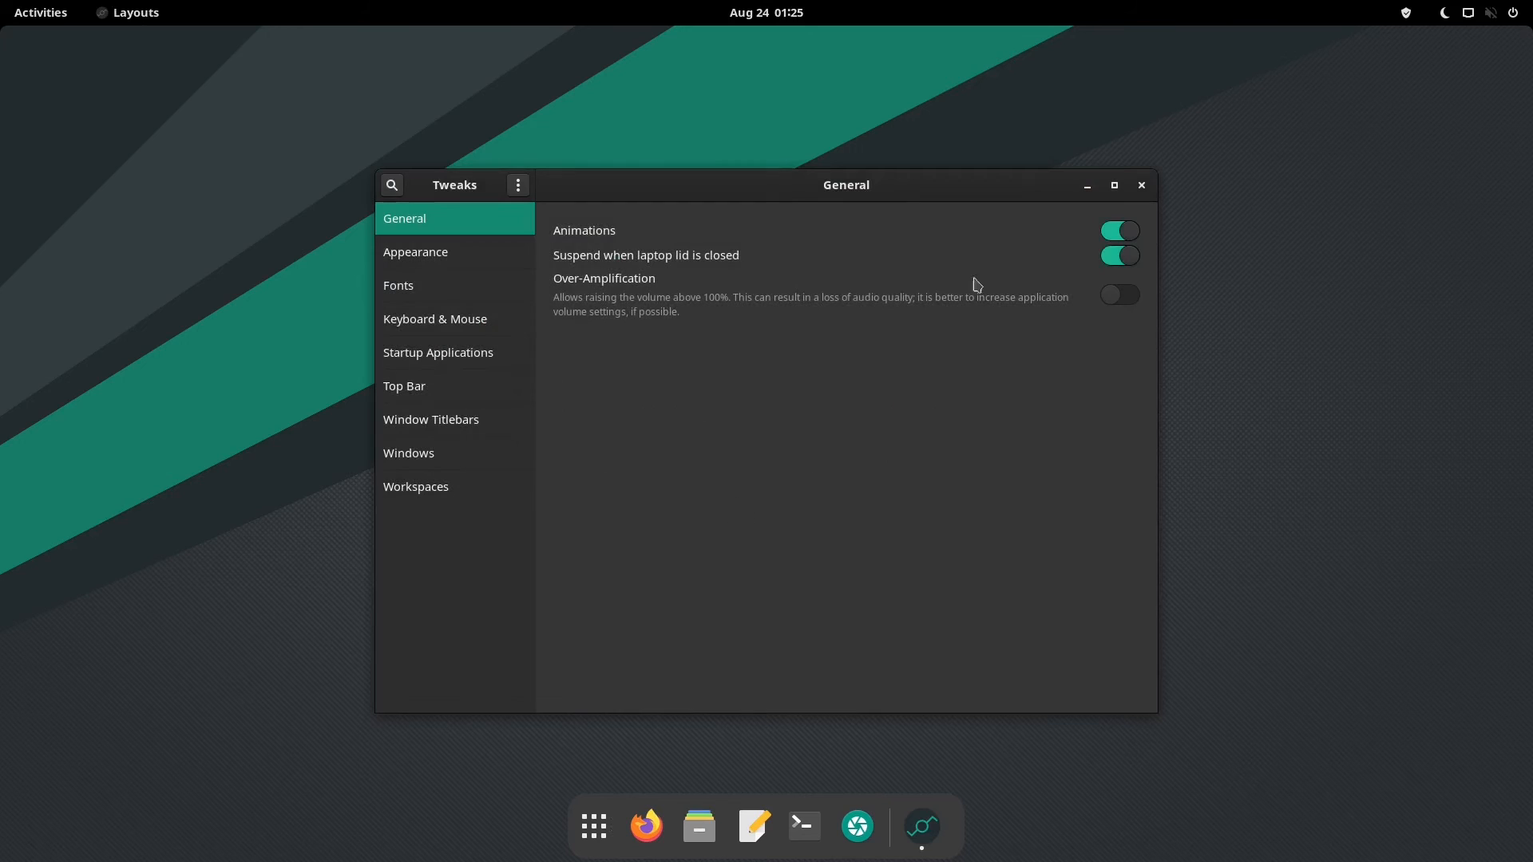
- Examine the application, icon and cursor theme choices in the Appearance settings without changing them, and close Tweaks
{"action": "left_click", "coordinate": [421, 255]}
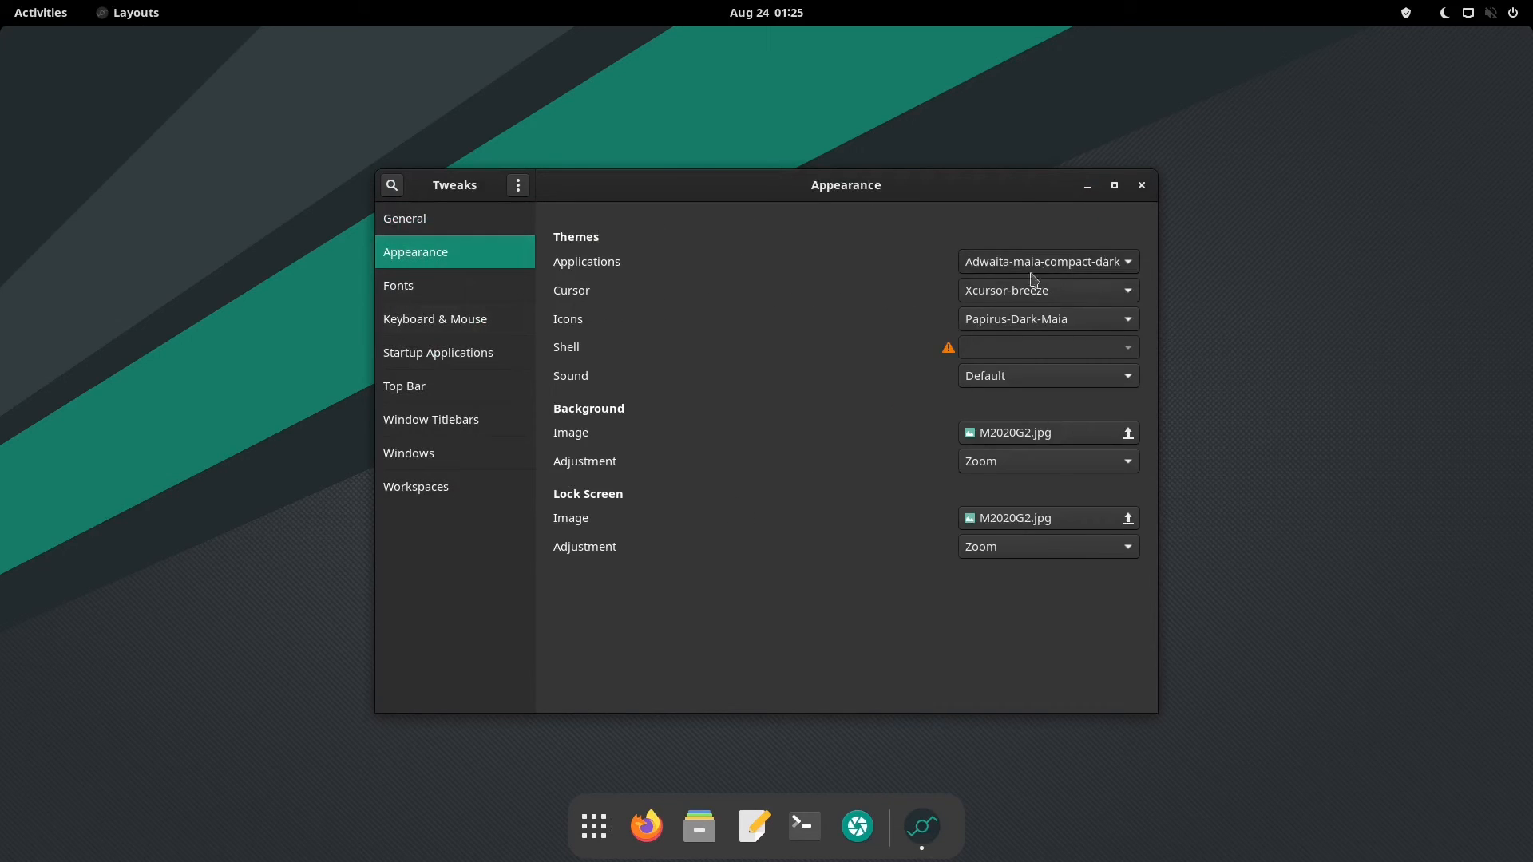
{"action": "left_click", "coordinate": [1003, 267]}
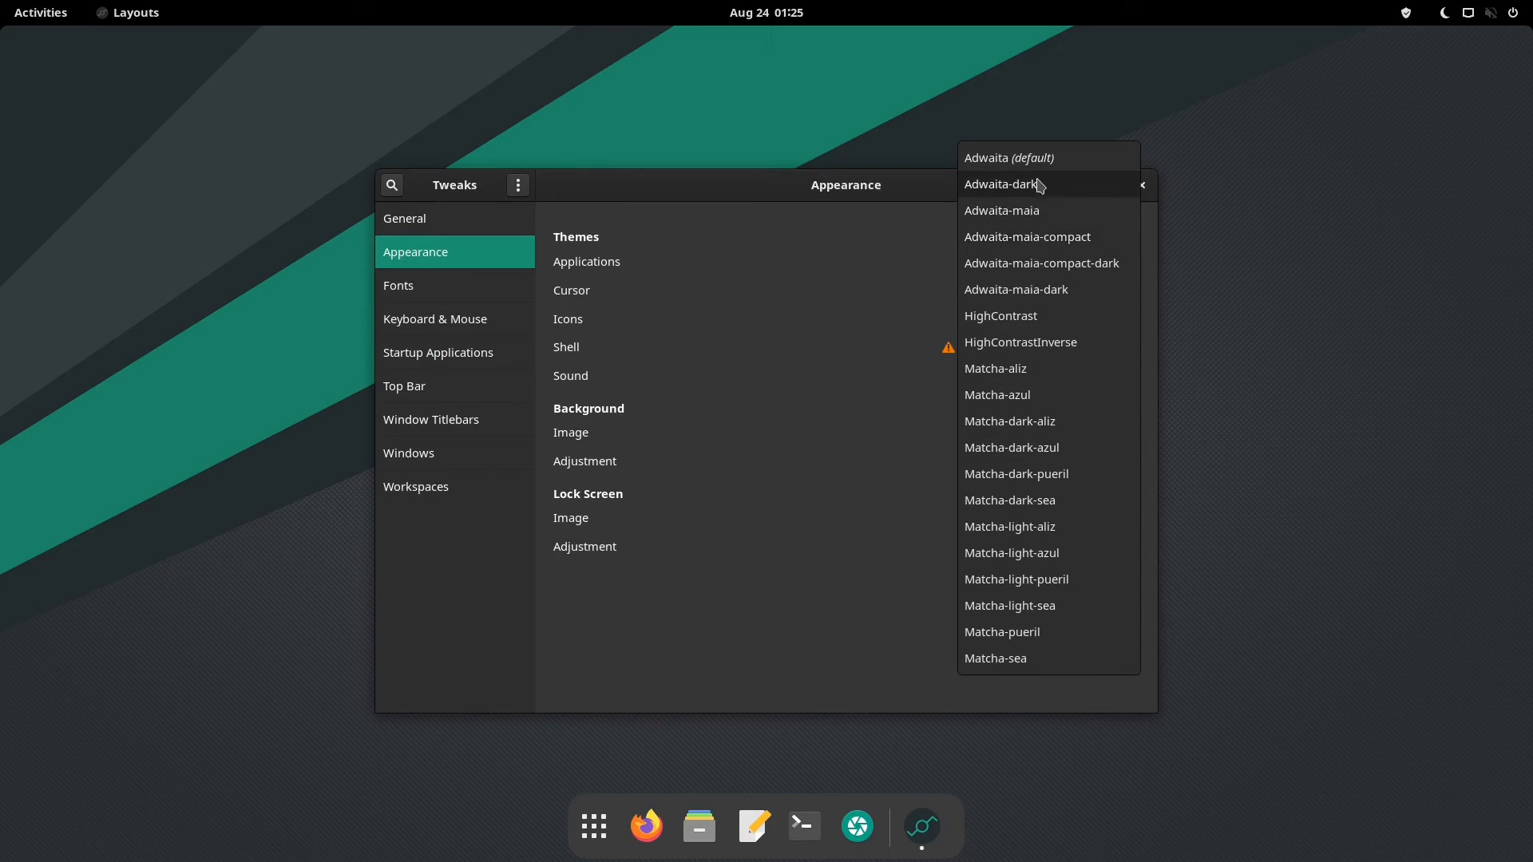
{"action": "left_click", "coordinate": [804, 315]}
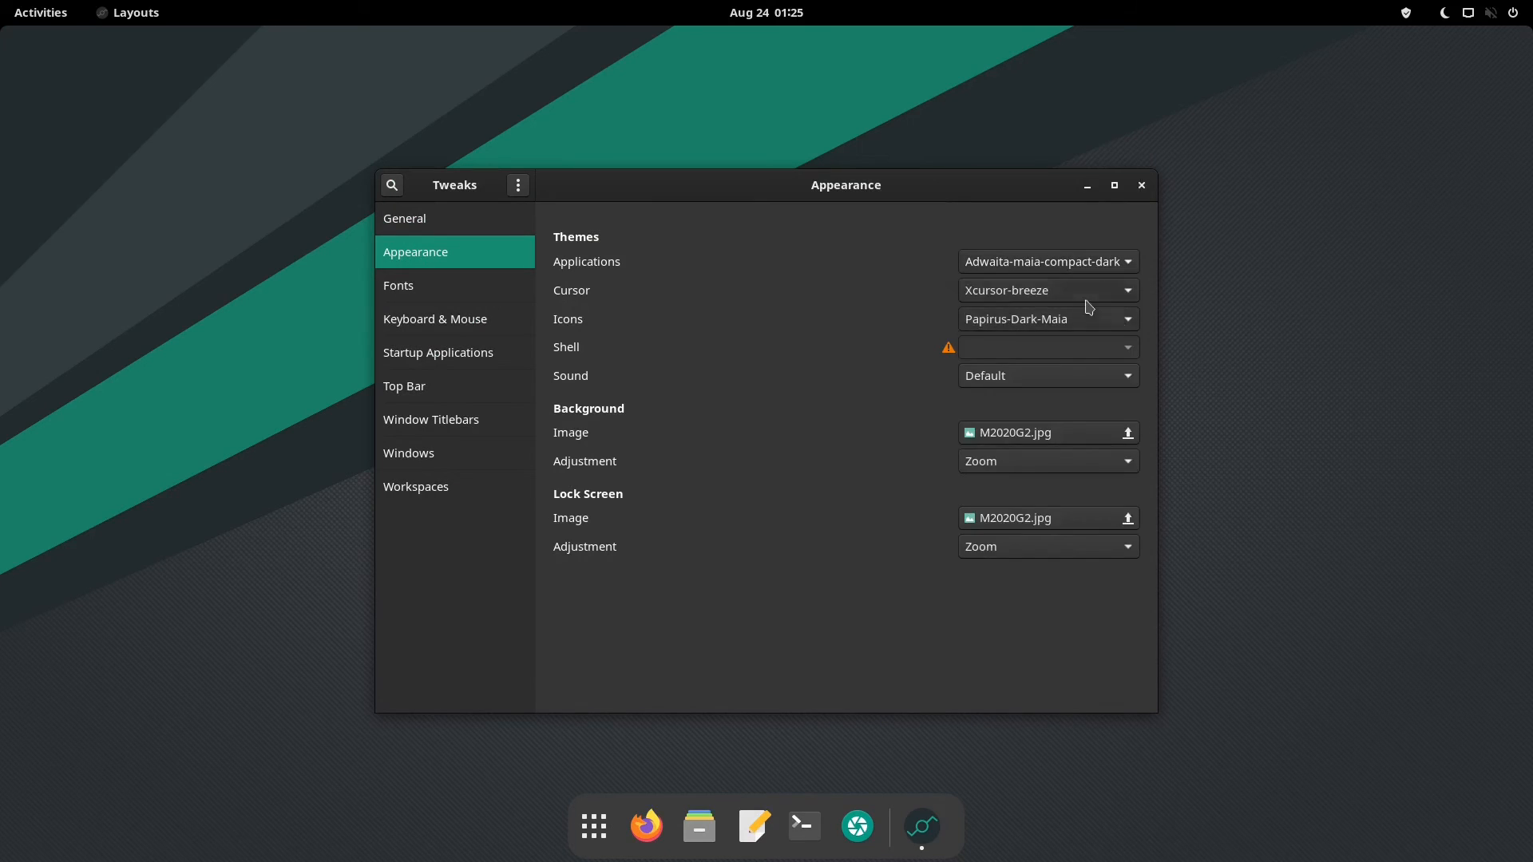
{"action": "left_click", "coordinate": [1031, 320]}
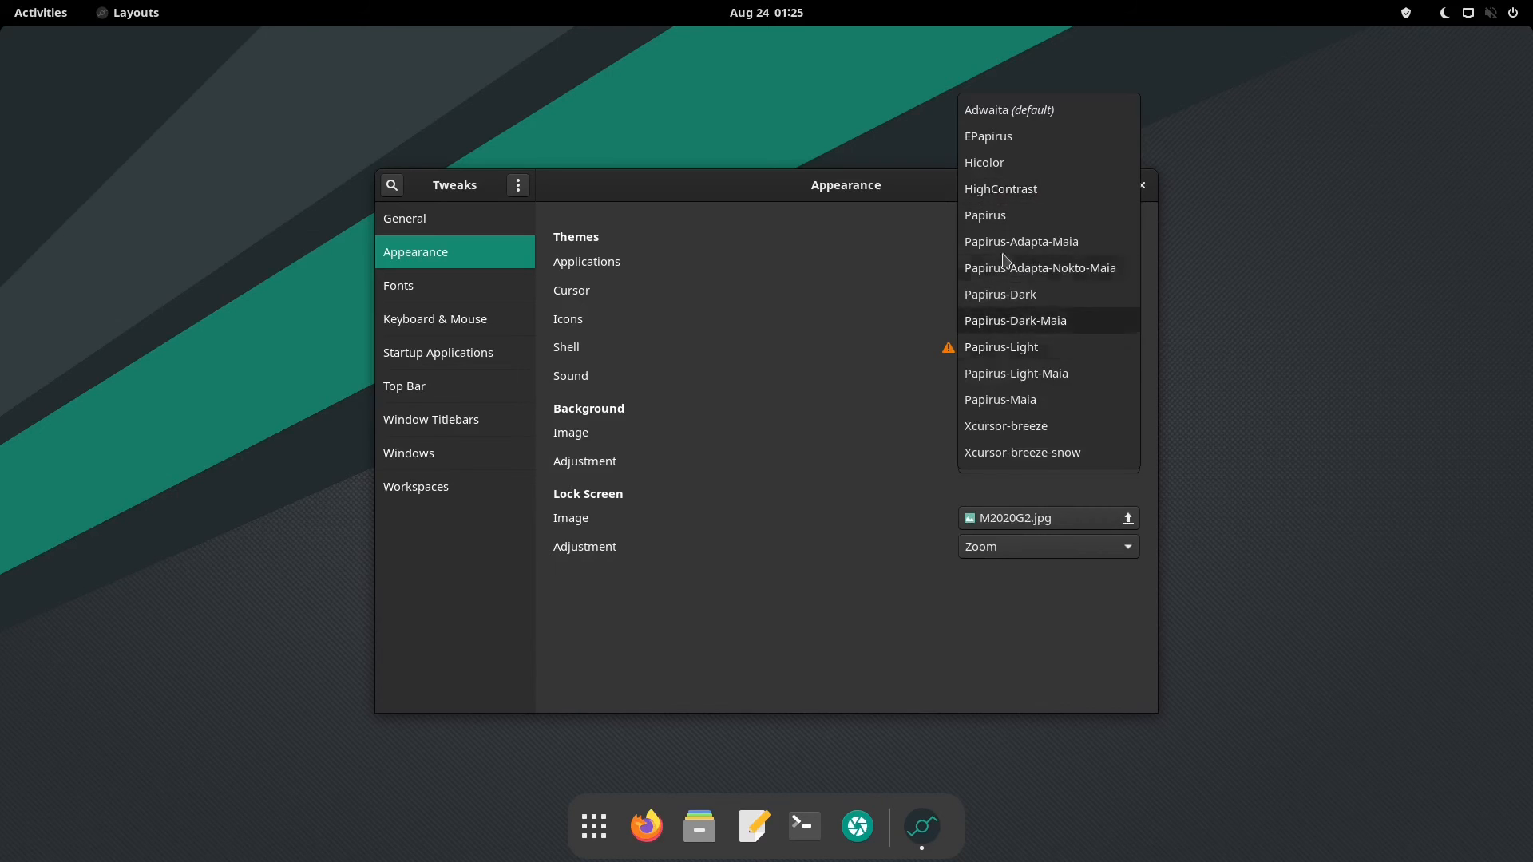
{"action": "left_click", "coordinate": [780, 299]}
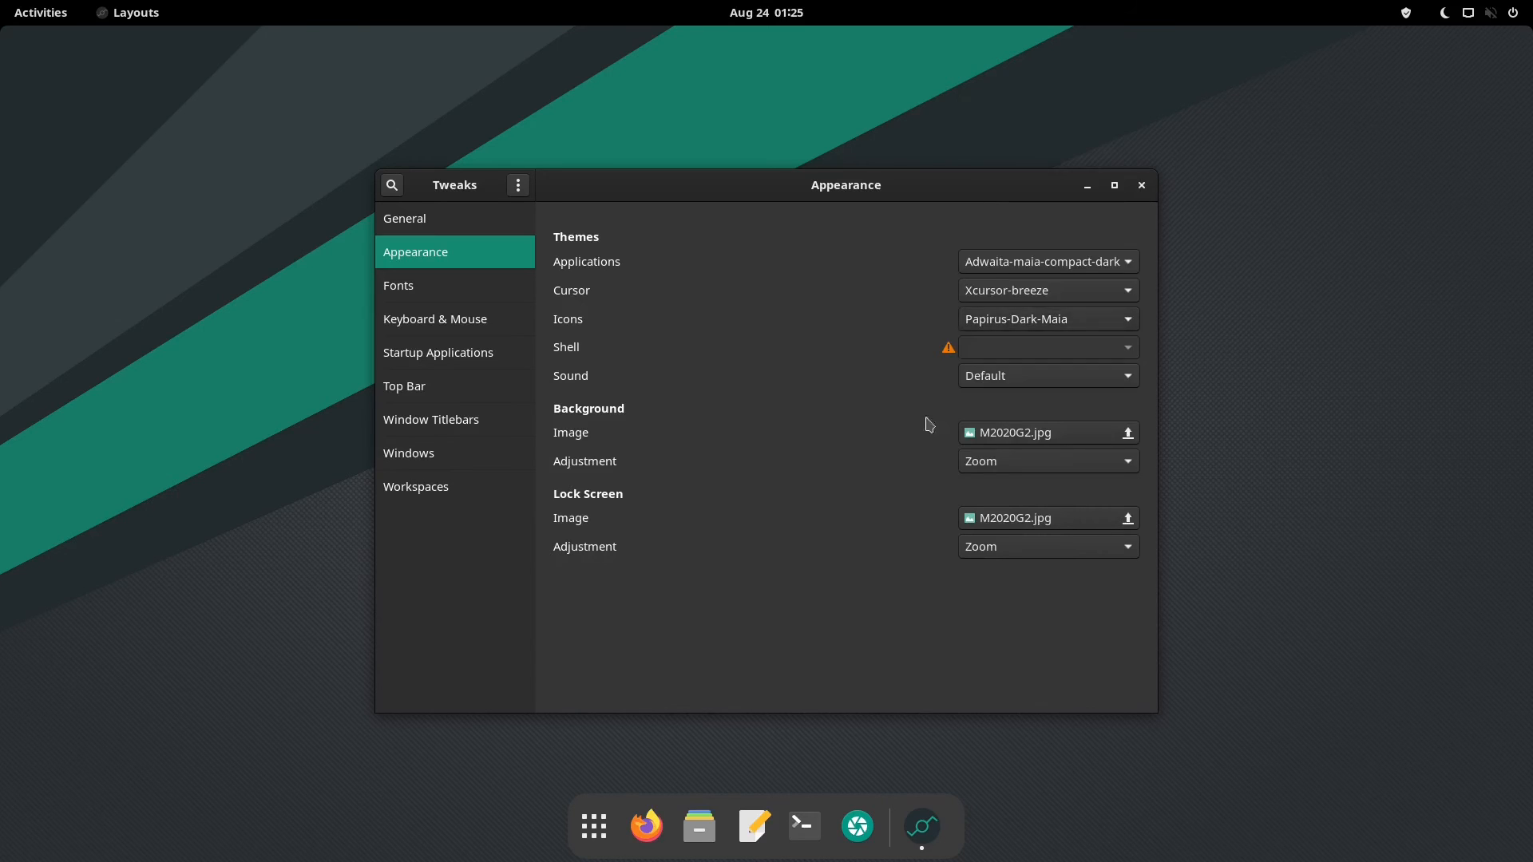
{"action": "left_click", "coordinate": [980, 298]}
{"action": "left_click", "coordinate": [1021, 304]}
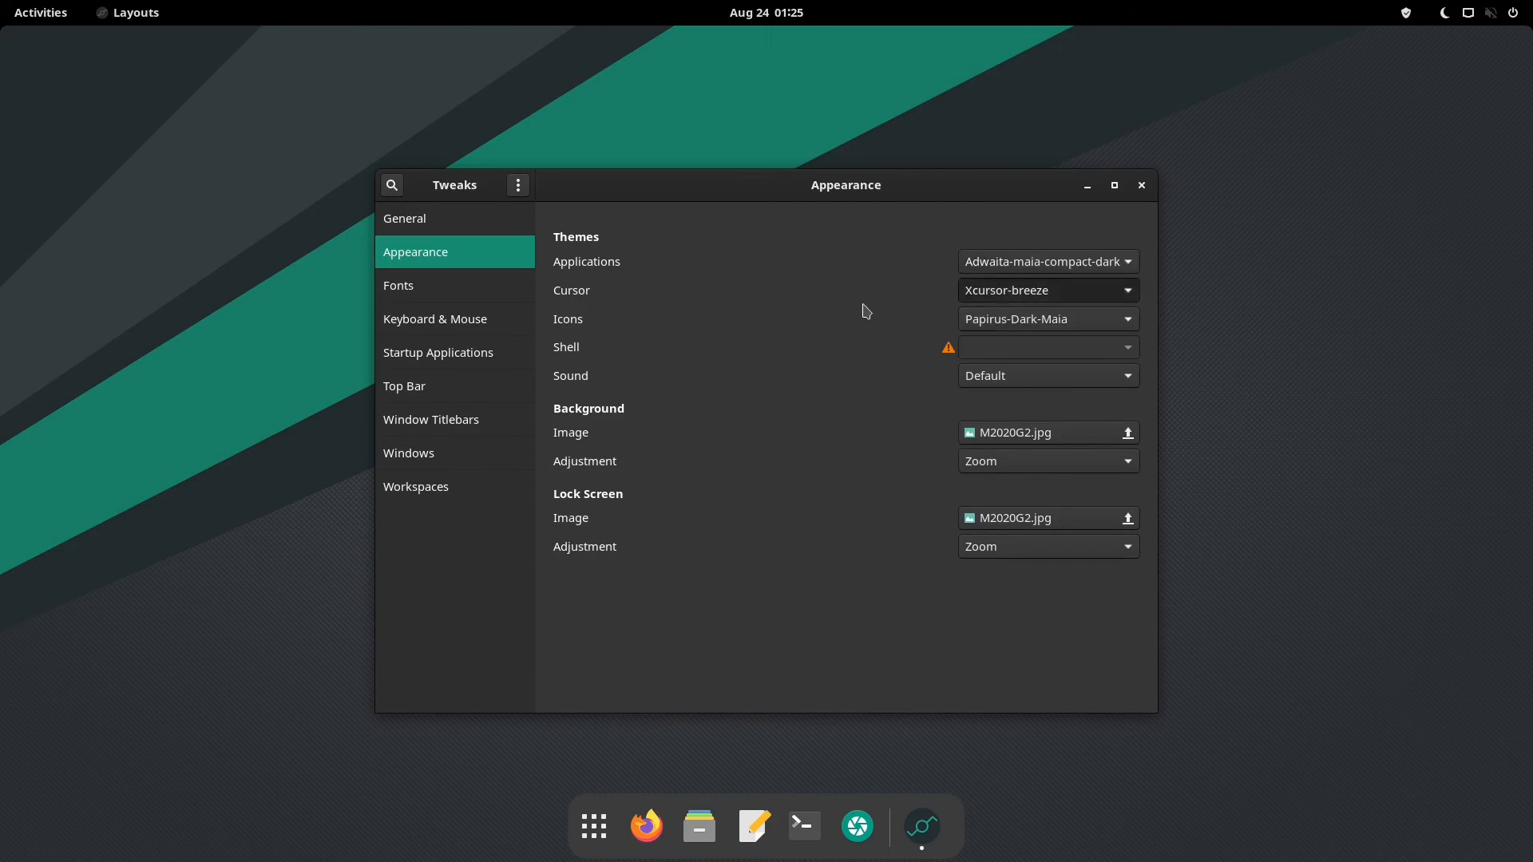
{"action": "left_click", "coordinate": [1141, 186]}
- Check for the paru command in a new Terminal, declining the suggested spelling correction, and close the window
{"action": "left_click", "coordinate": [837, 825]}
{"action": "type", "text": "paru"}
{"action": "key", "text": "Return"}
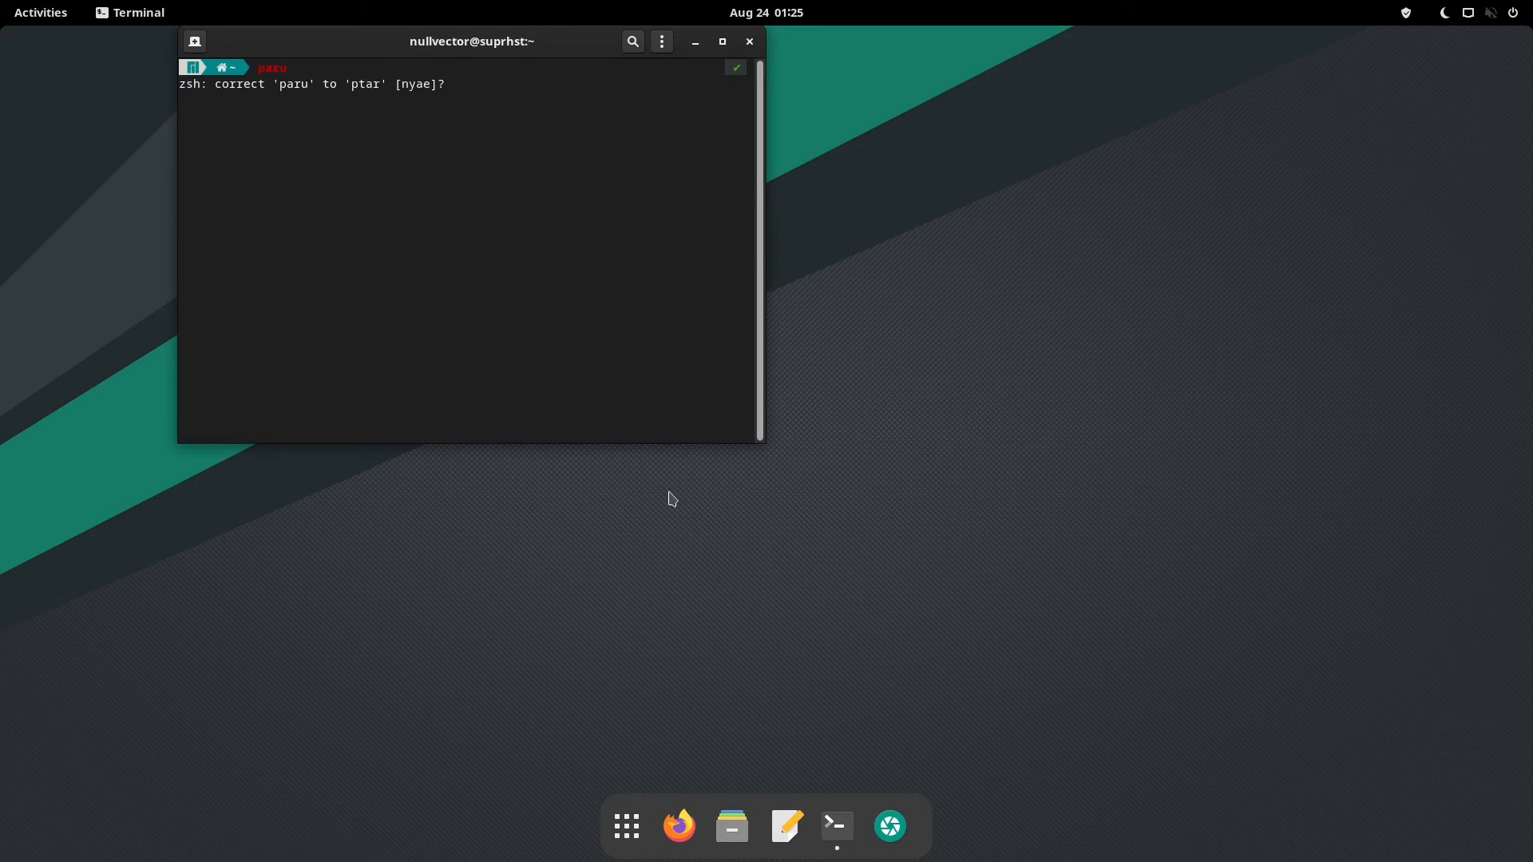
{"action": "key", "text": "n"}
{"action": "key", "text": "Return"}
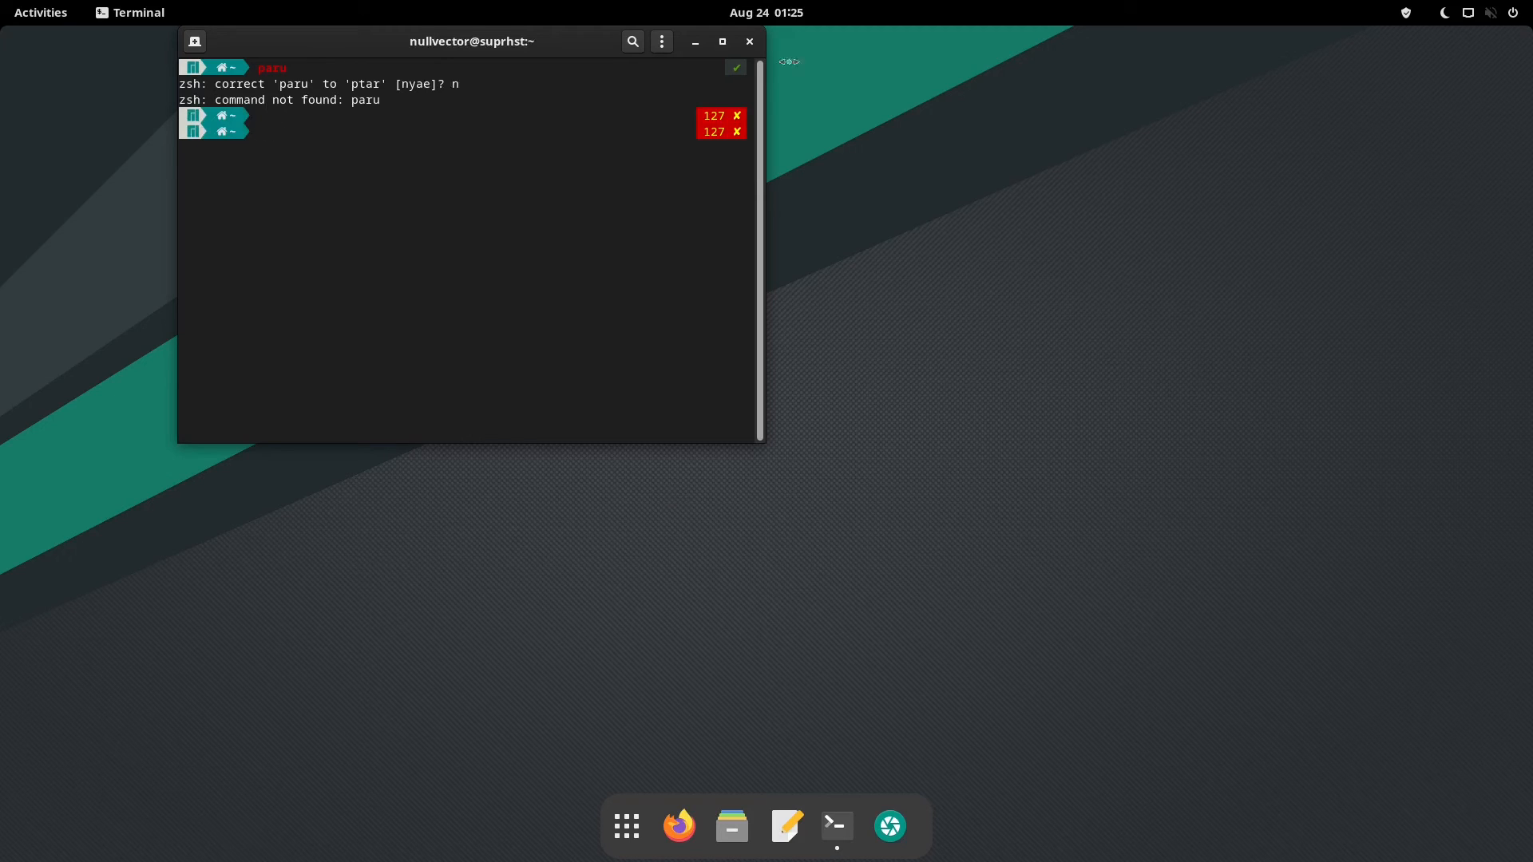
{"action": "left_click", "coordinate": [749, 41]}
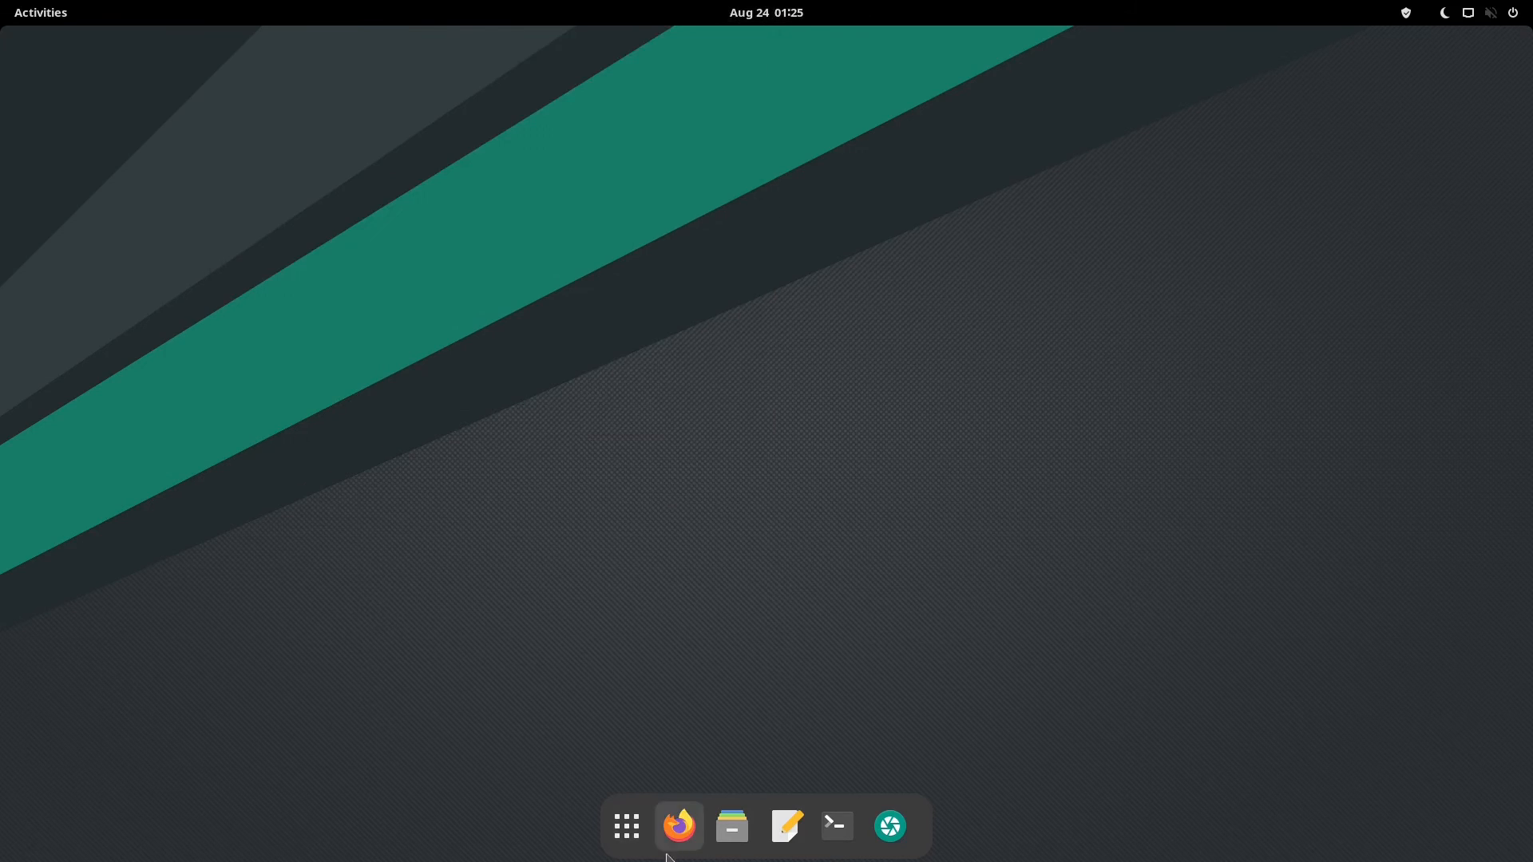
- Open Add/Remove Software from the application overview and maximize its window
{"action": "left_click", "coordinate": [627, 827]}
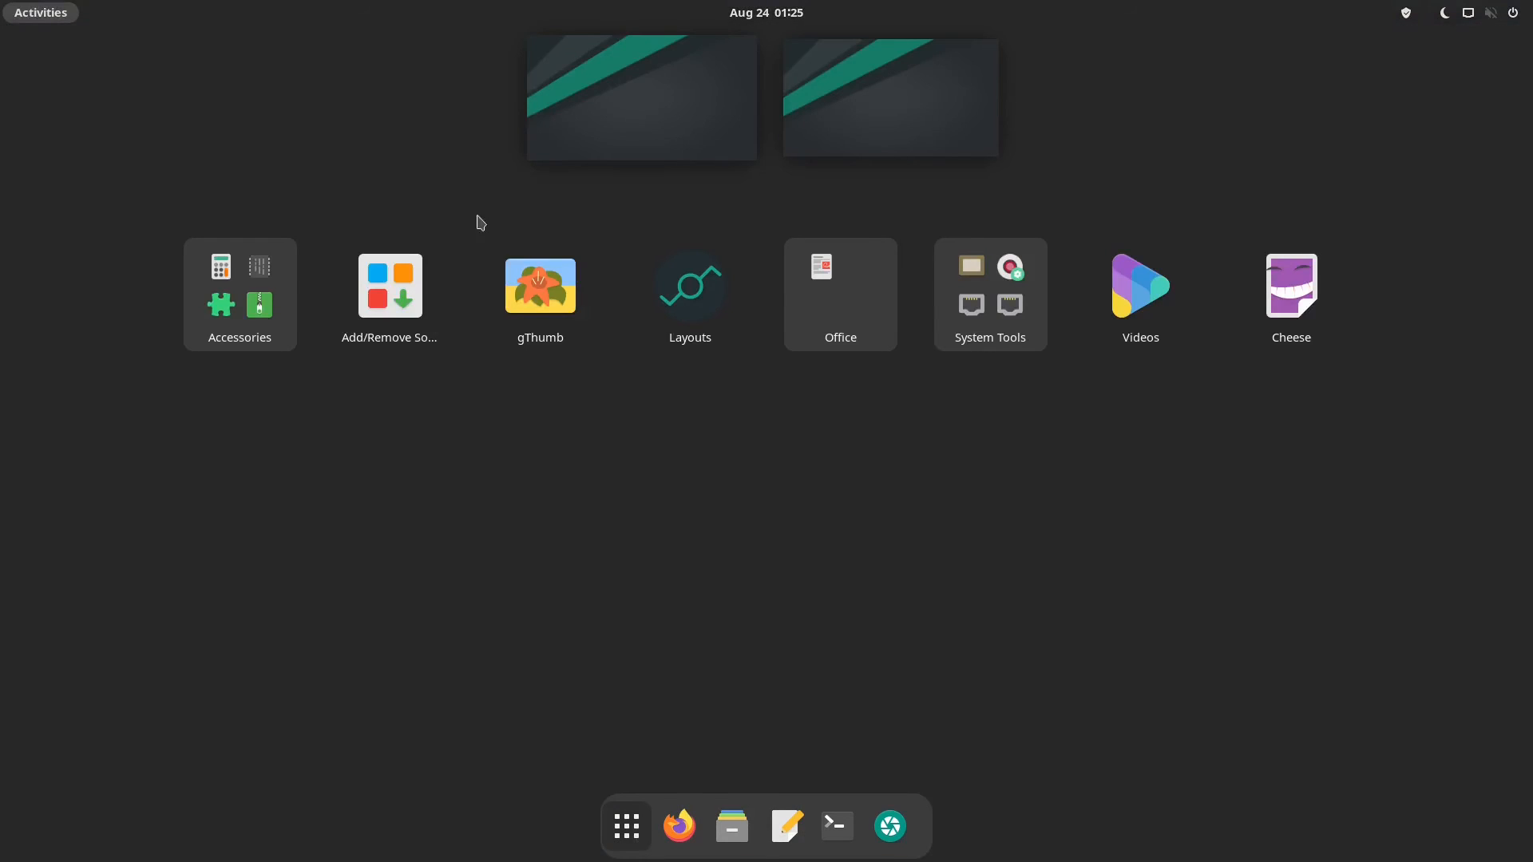
{"action": "left_click", "coordinate": [361, 294]}
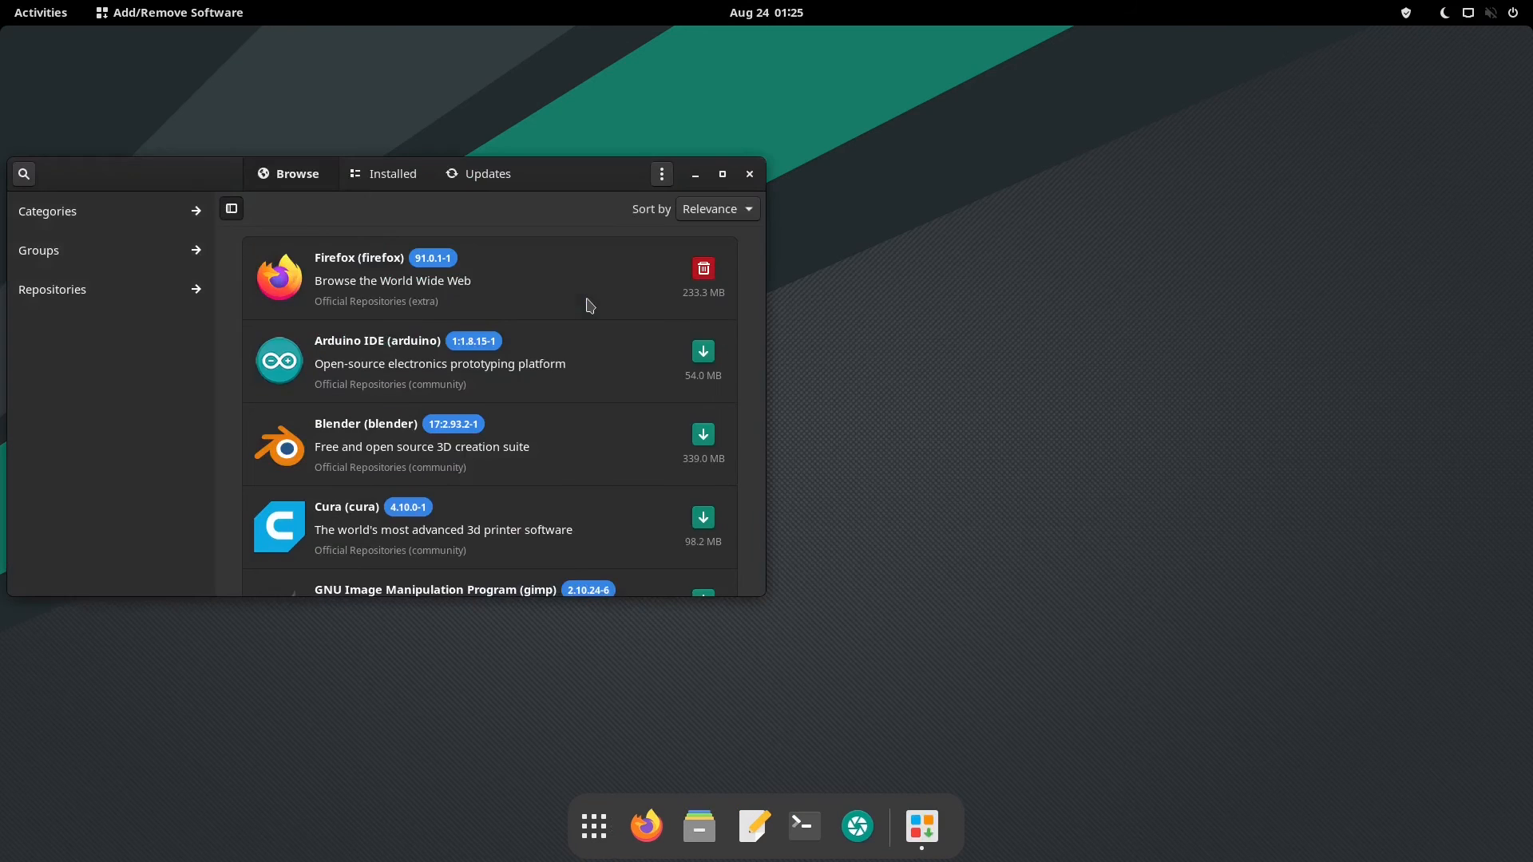
{"action": "double_click", "coordinate": [564, 175]}
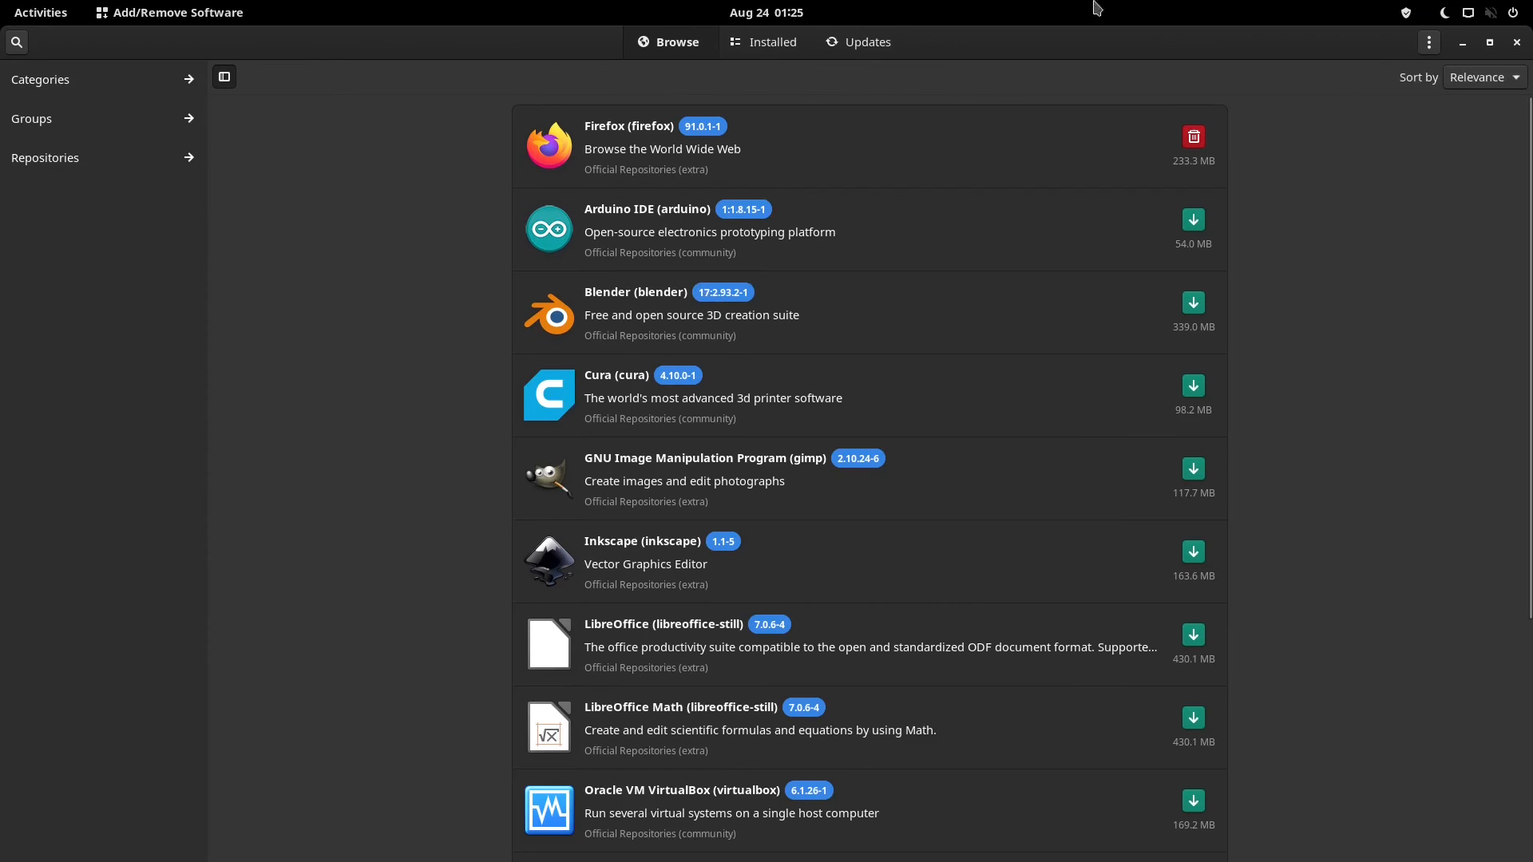
- Enable AUR support in the third-party preferences, authenticating with the account password, and close the preferences
{"action": "left_click", "coordinate": [1428, 42]}
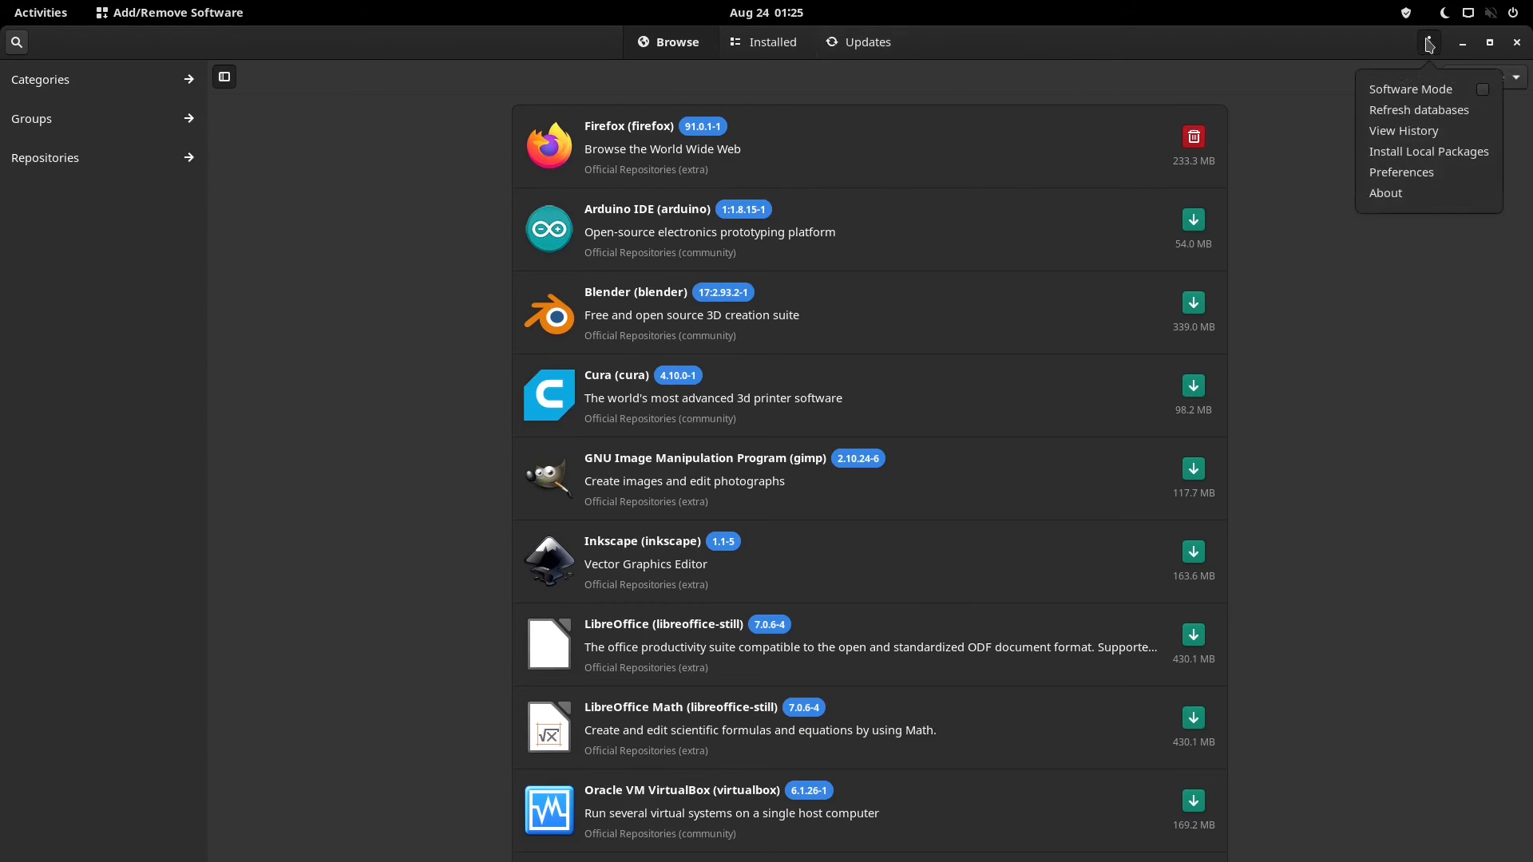
{"action": "left_click", "coordinate": [1410, 171]}
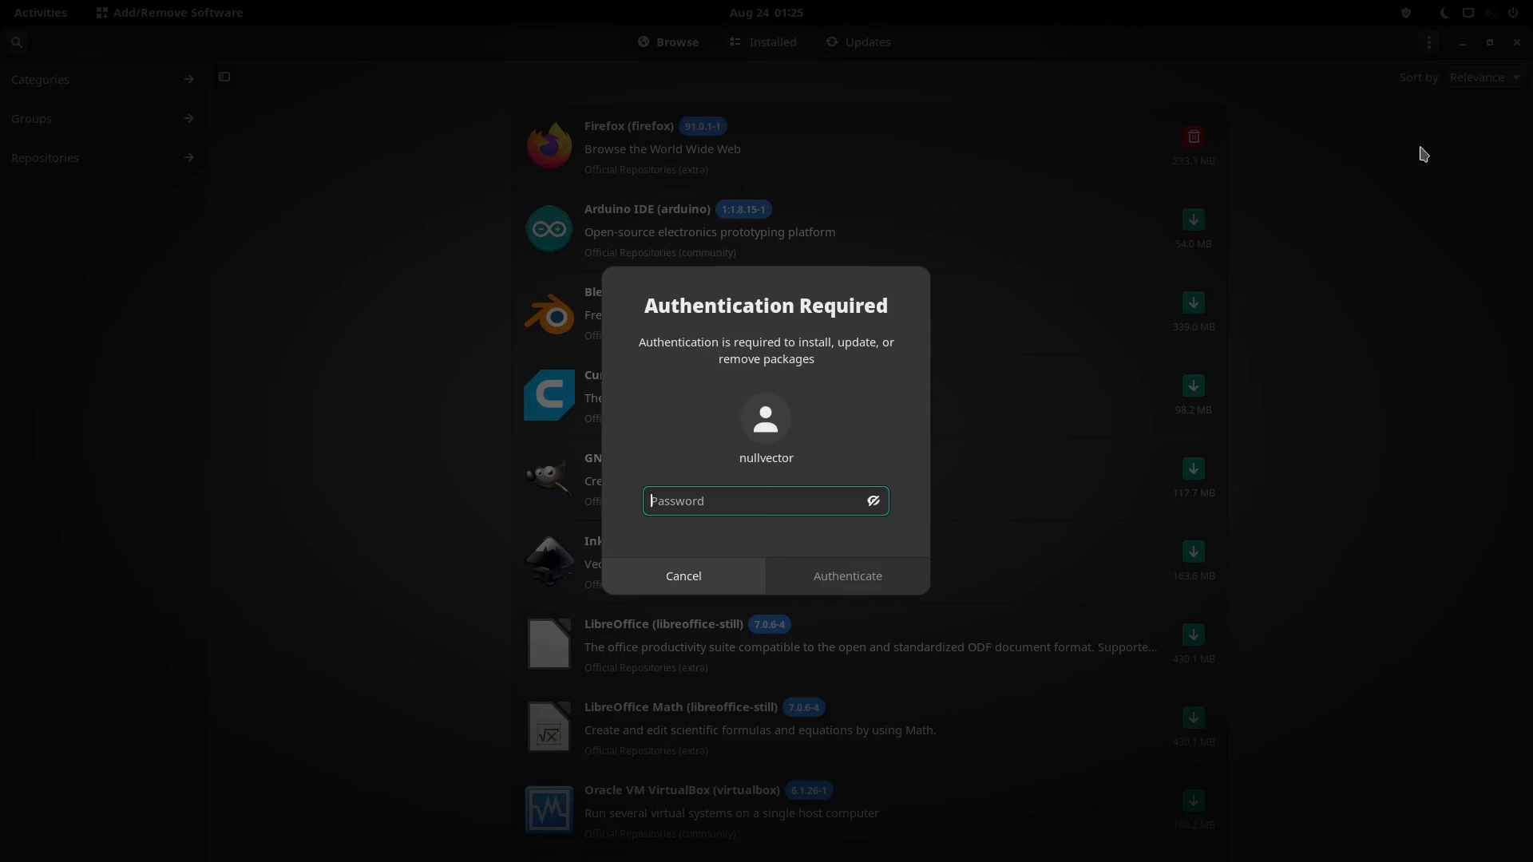
{"action": "type", "text": "*"}
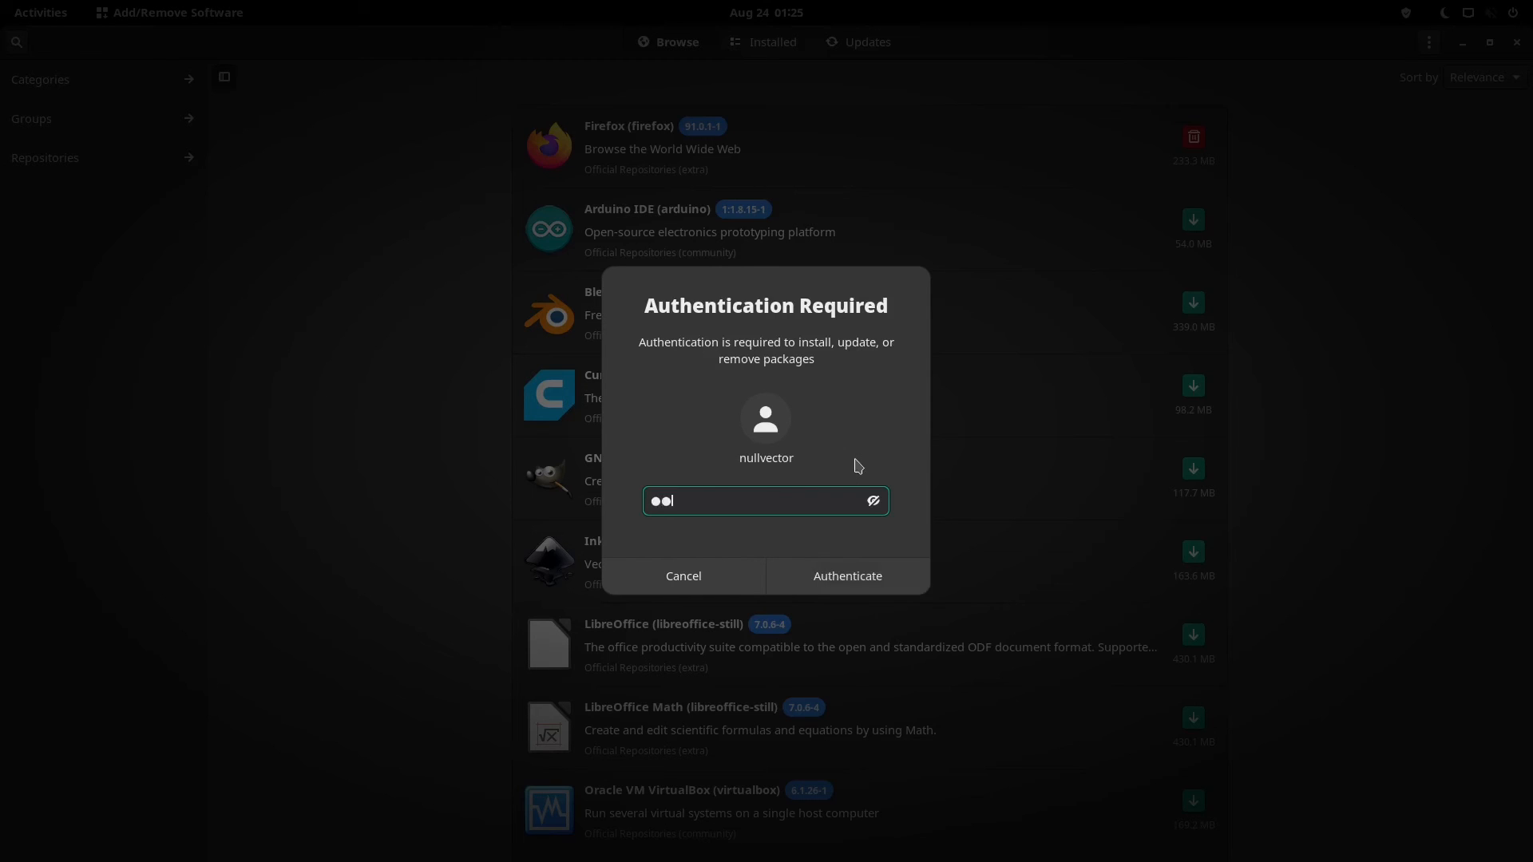
{"action": "key", "text": "Return"}
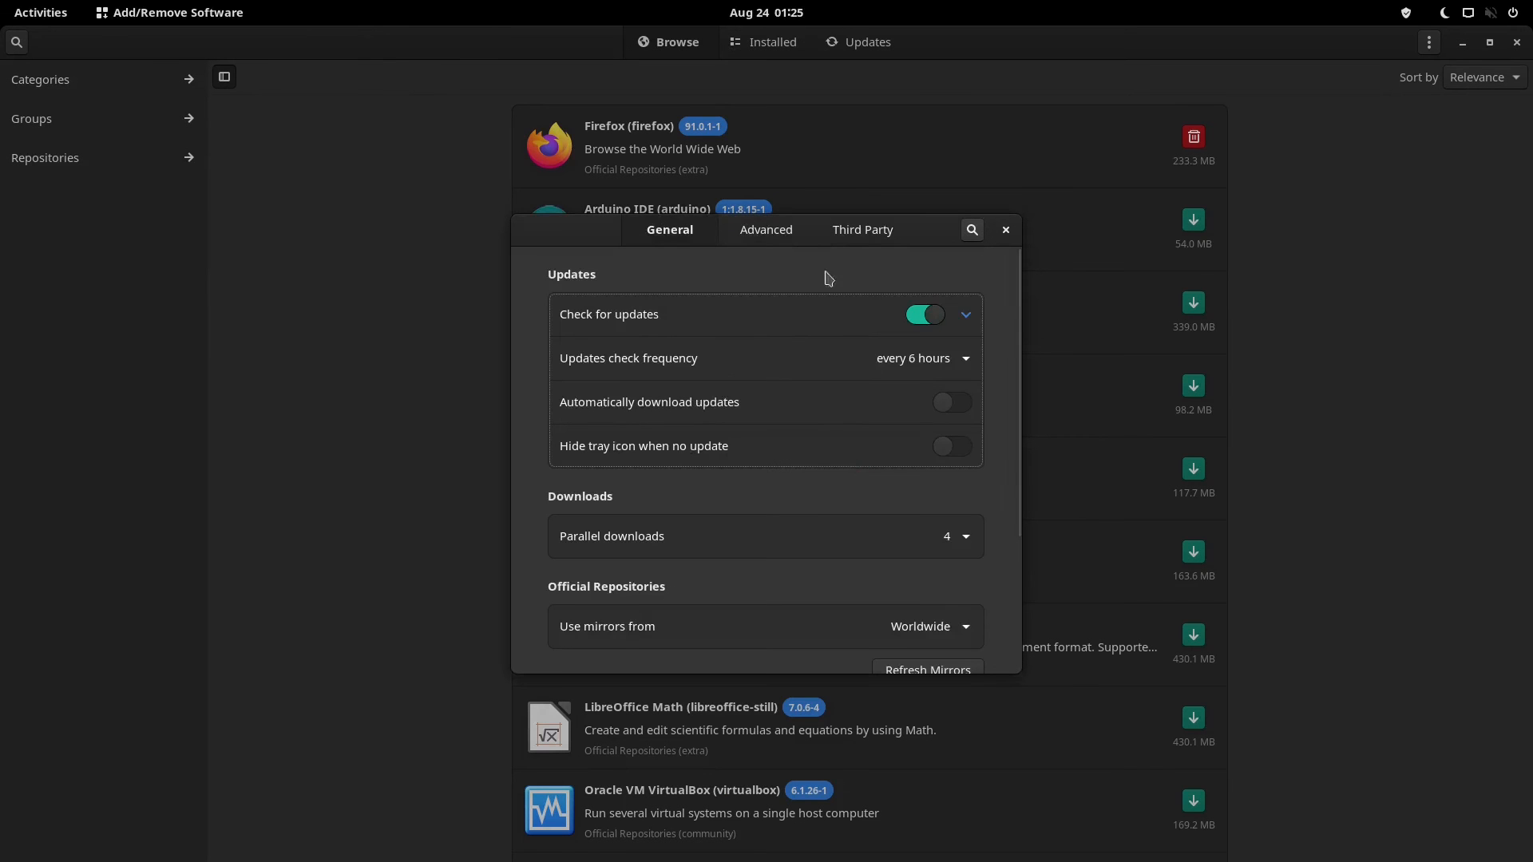
{"action": "left_click", "coordinate": [864, 230]}
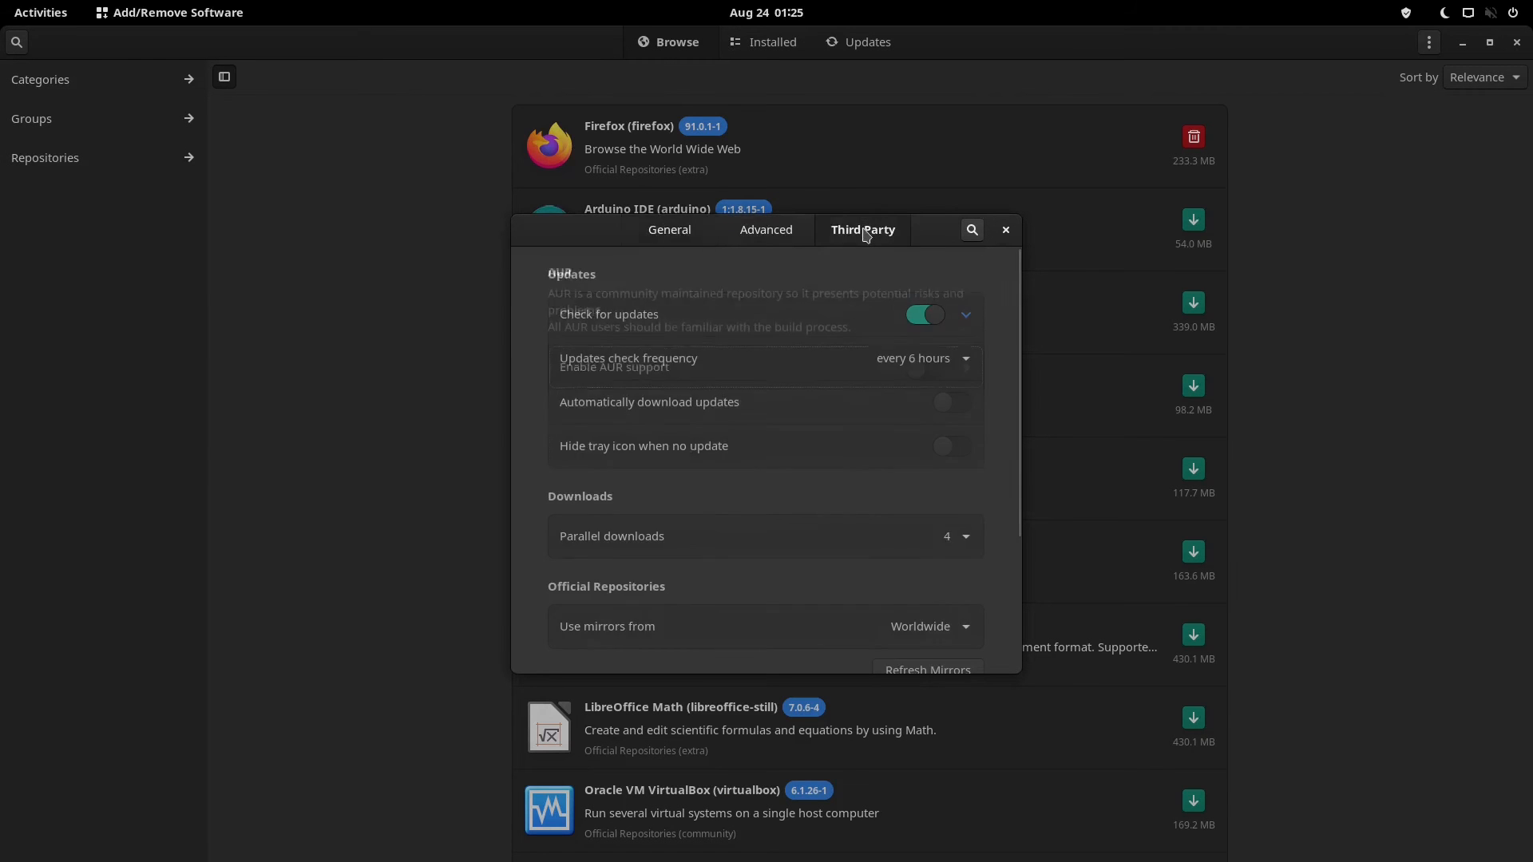
{"action": "left_click", "coordinate": [926, 371]}
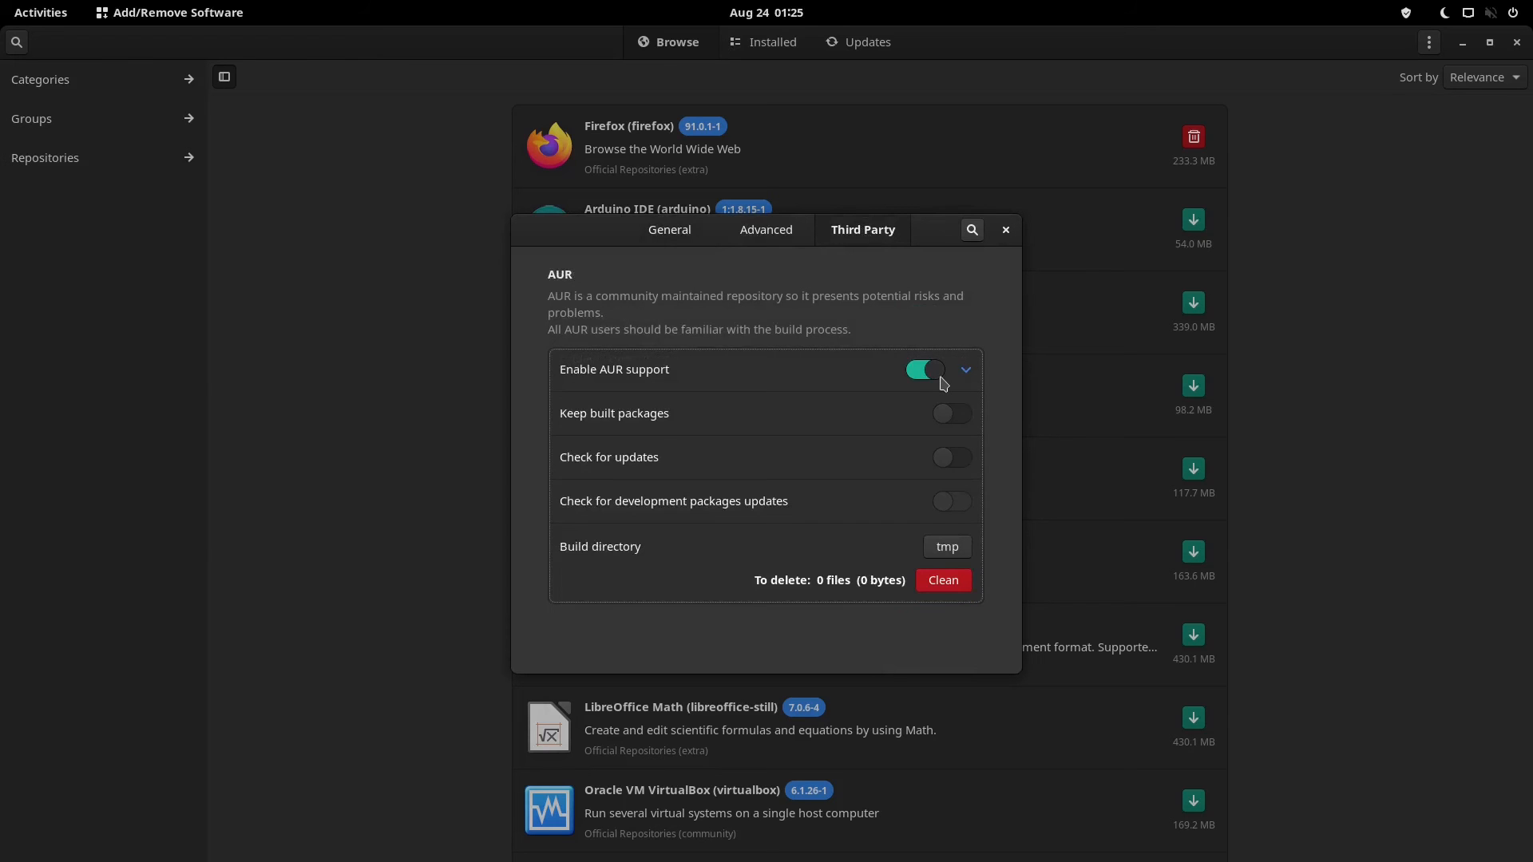
{"action": "left_click", "coordinate": [1006, 230]}
- Search the packages for bibata and install bibata-cursor-theme-bin from the AUR, accepting the transaction summary after reviewing its dependencies
{"action": "left_click", "coordinate": [20, 44]}
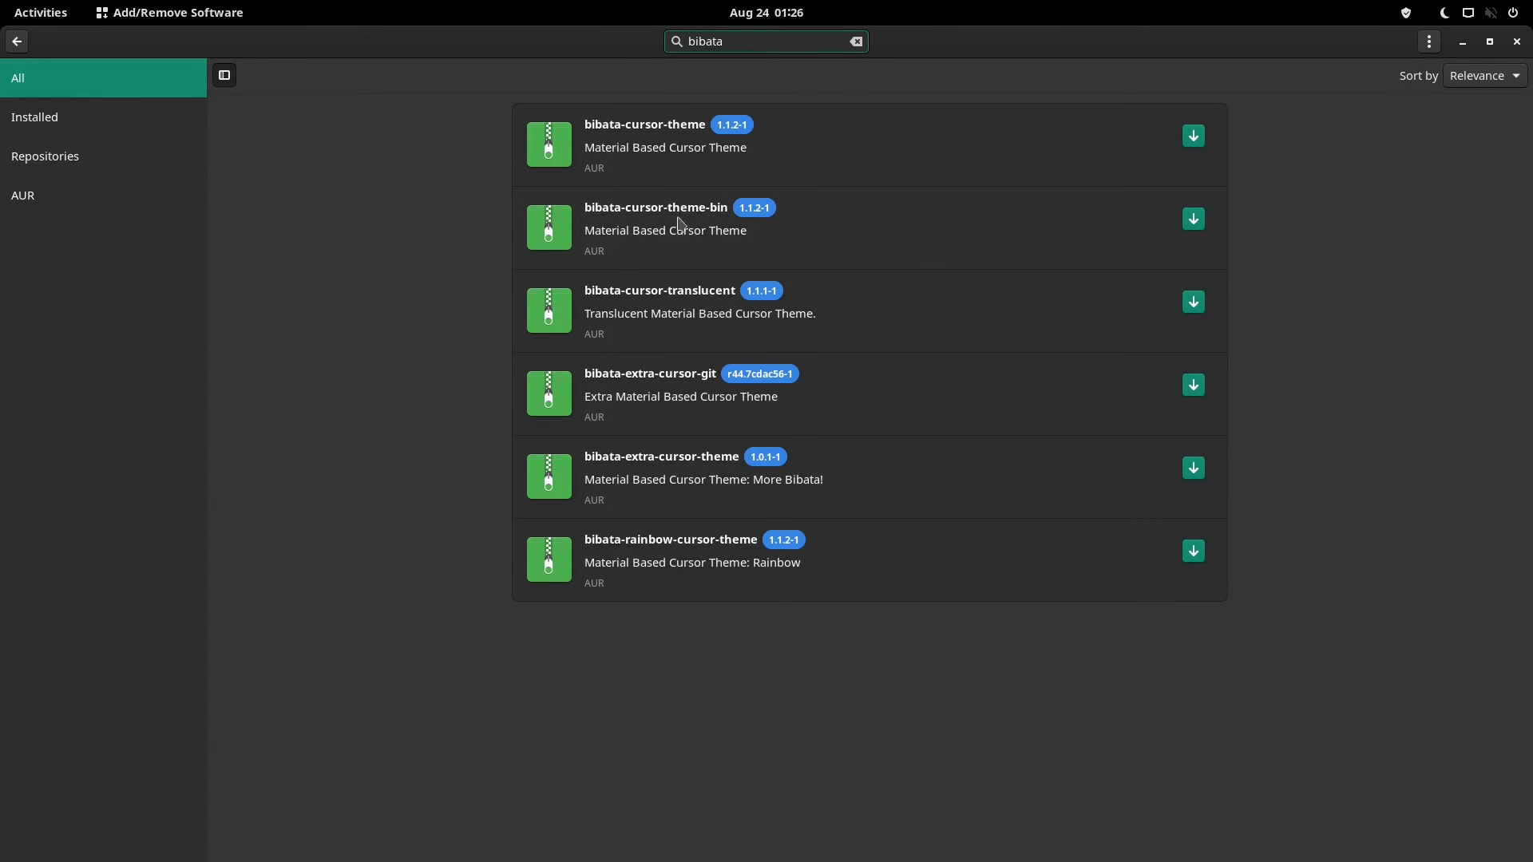
{"action": "left_click", "coordinate": [1193, 221]}
{"action": "left_click", "coordinate": [1467, 845]}
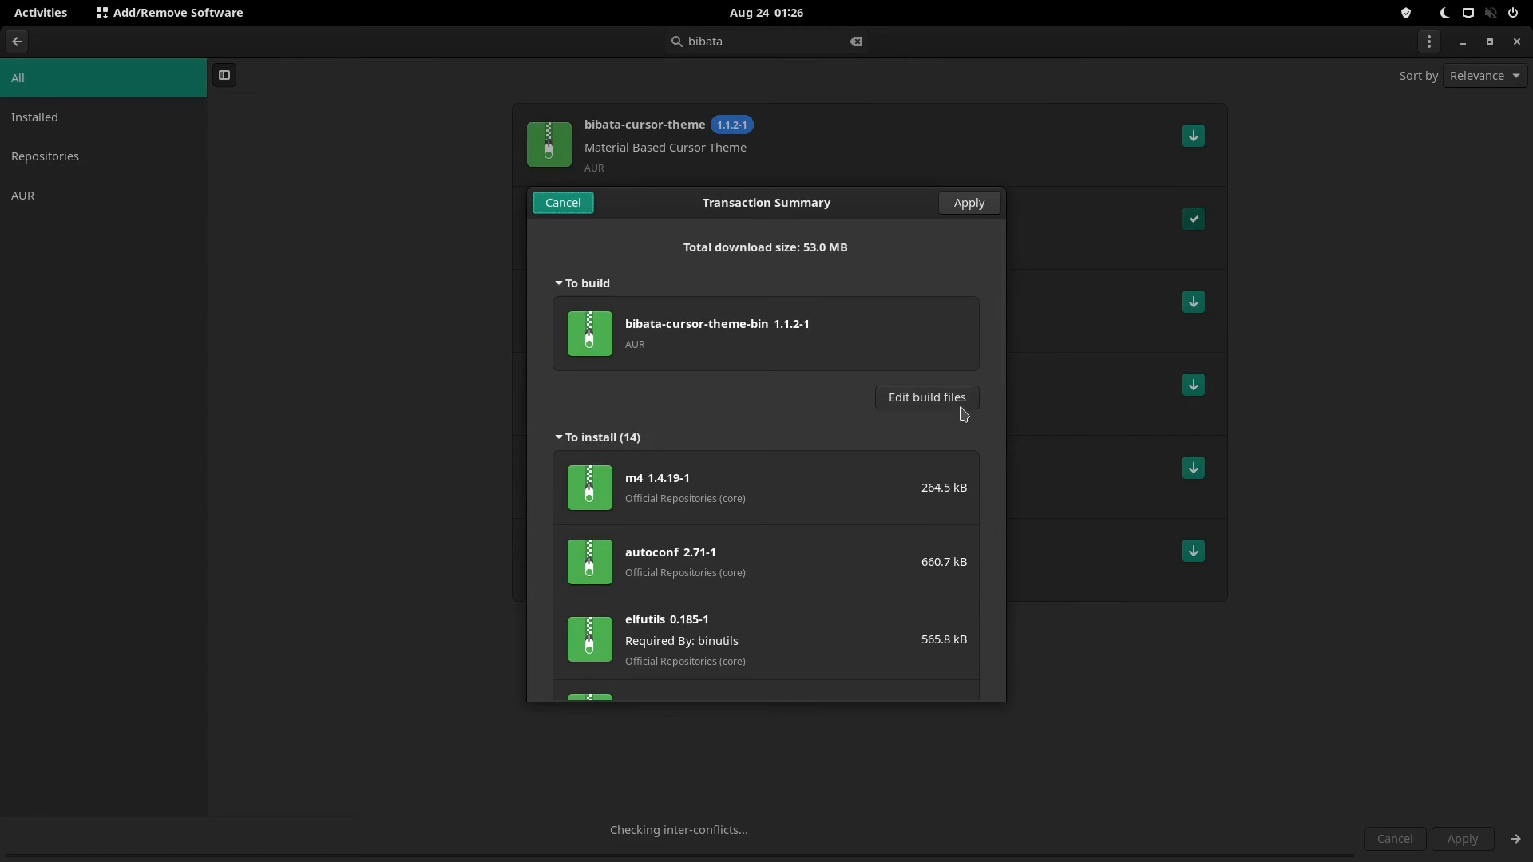
{"action": "scroll", "coordinate": [742, 427], "scroll_direction": "down", "scroll_amount": 10}
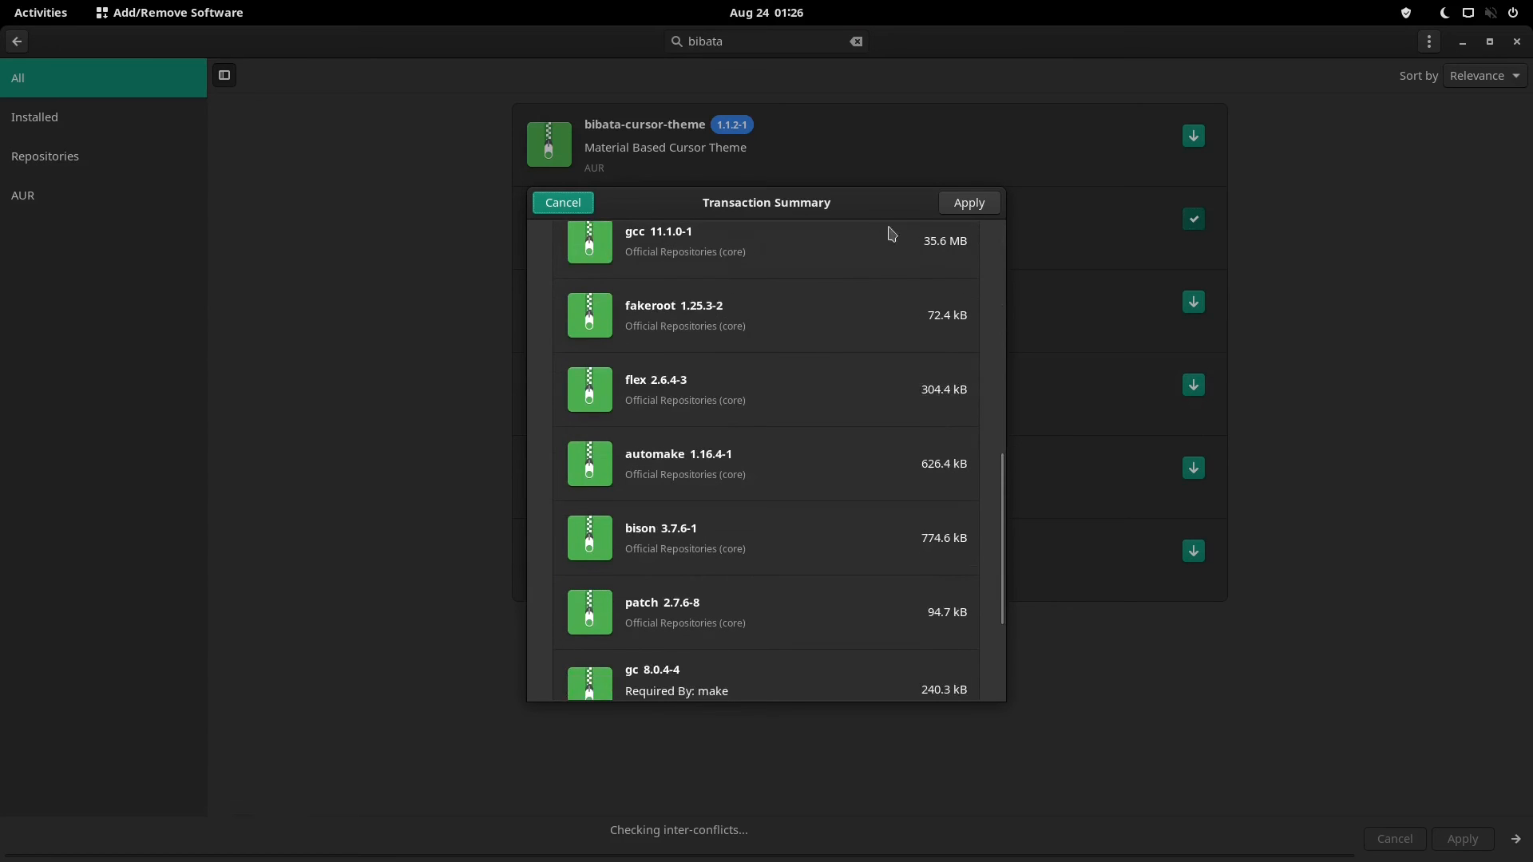
{"action": "left_click", "coordinate": [964, 210]}
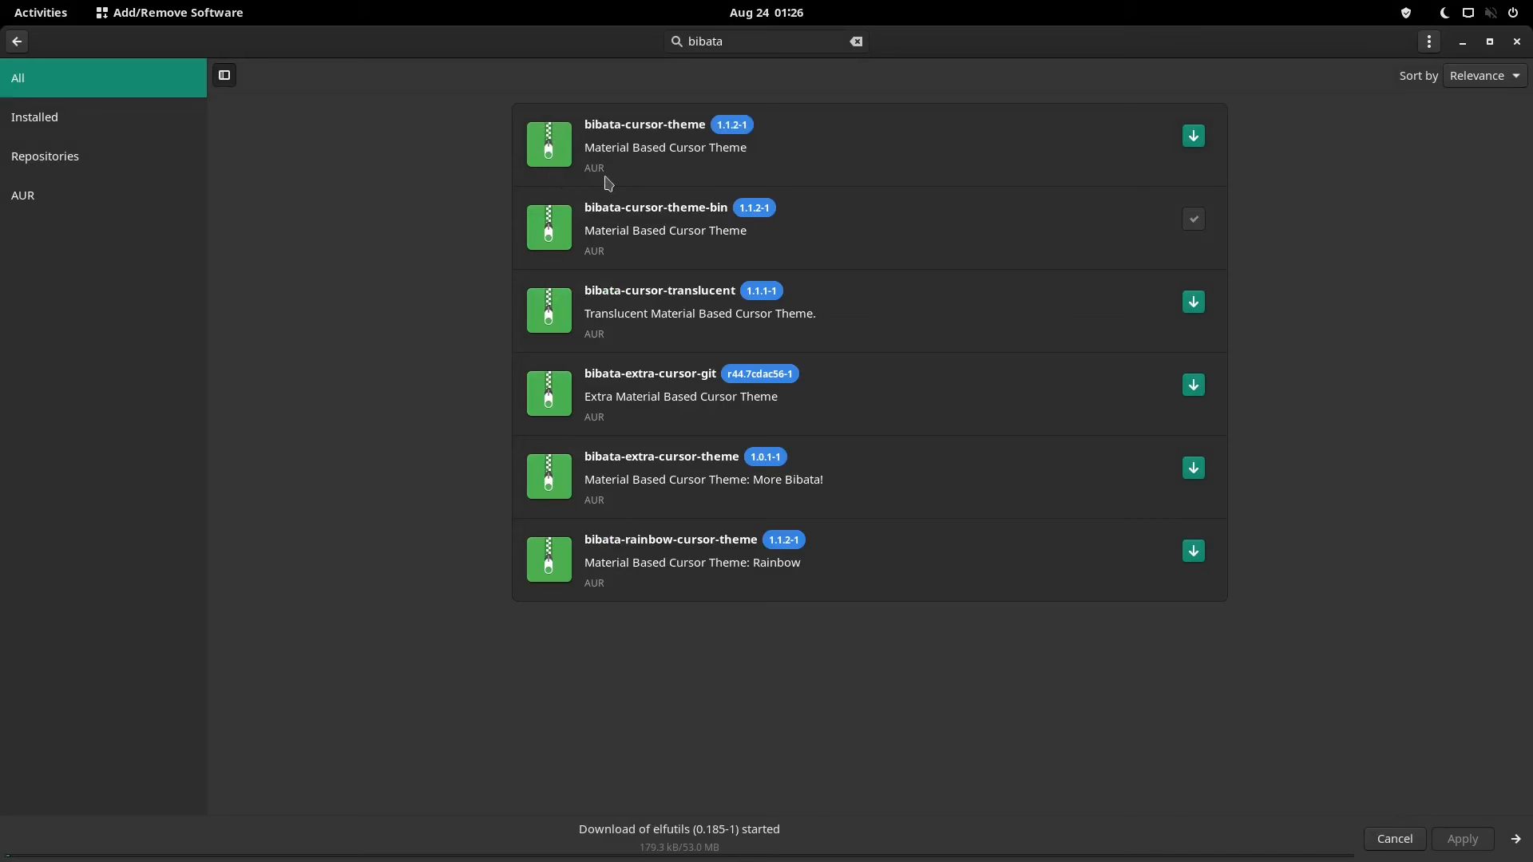
- Restore the Add/Remove Software window to its smaller size and open Manjaro Settings Manager from the System Tools folder
{"action": "left_click", "coordinate": [1491, 41]}
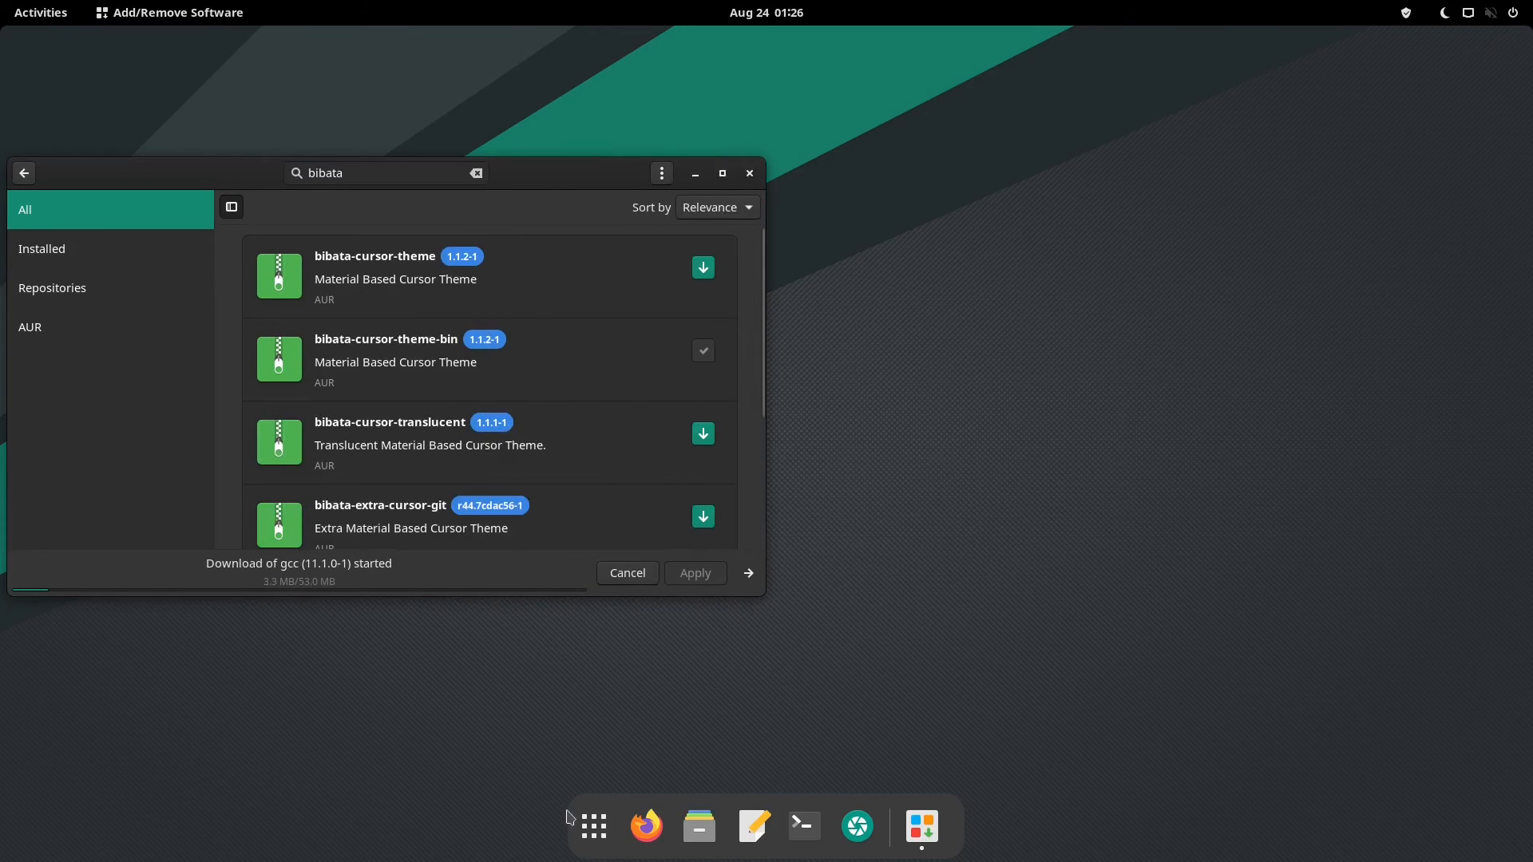
{"action": "left_click", "coordinate": [594, 826]}
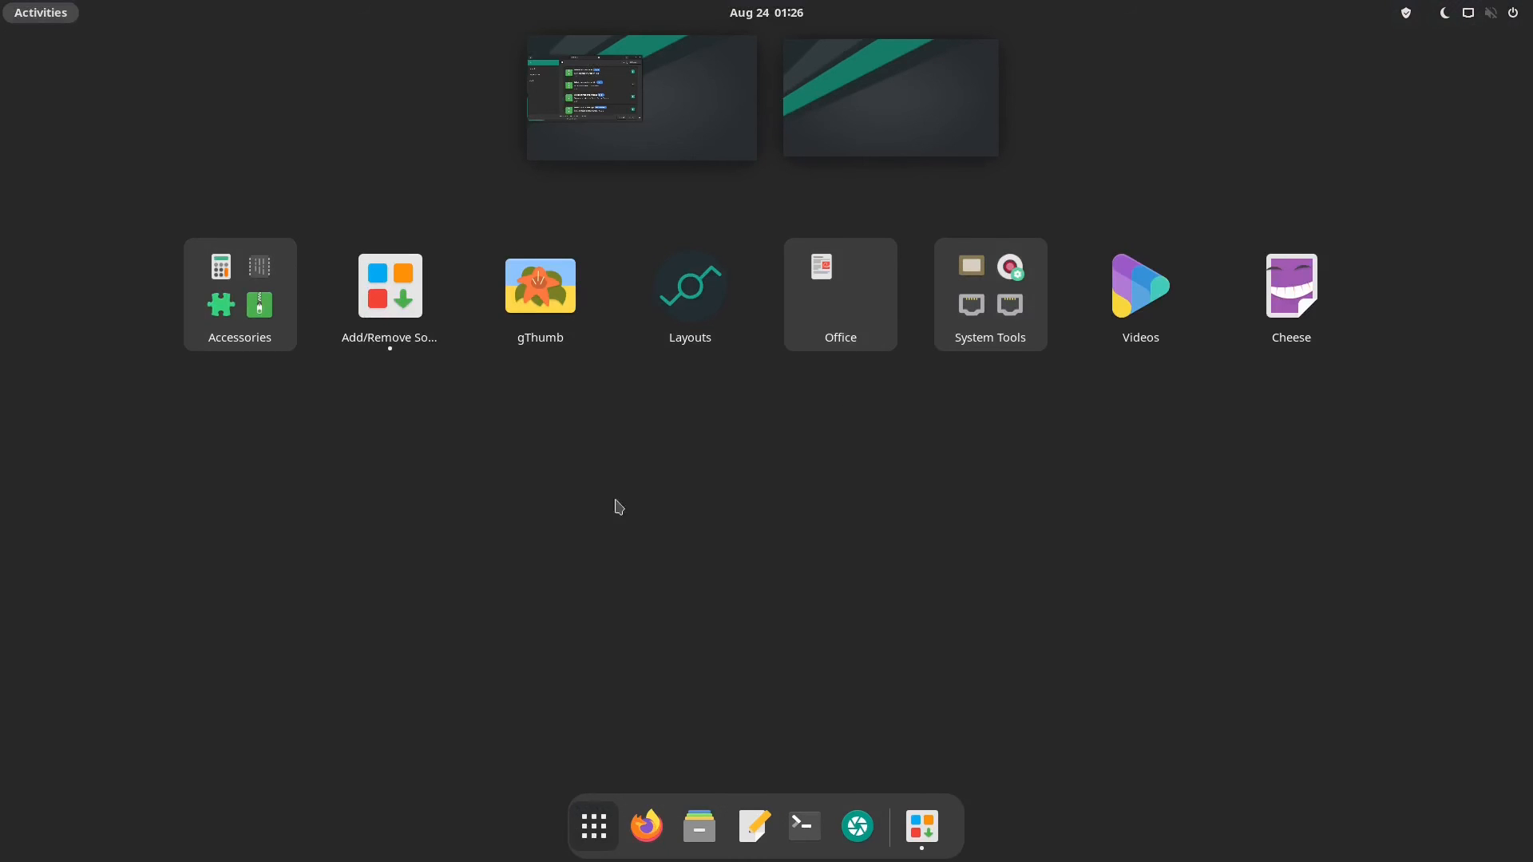
{"action": "left_click", "coordinate": [933, 304]}
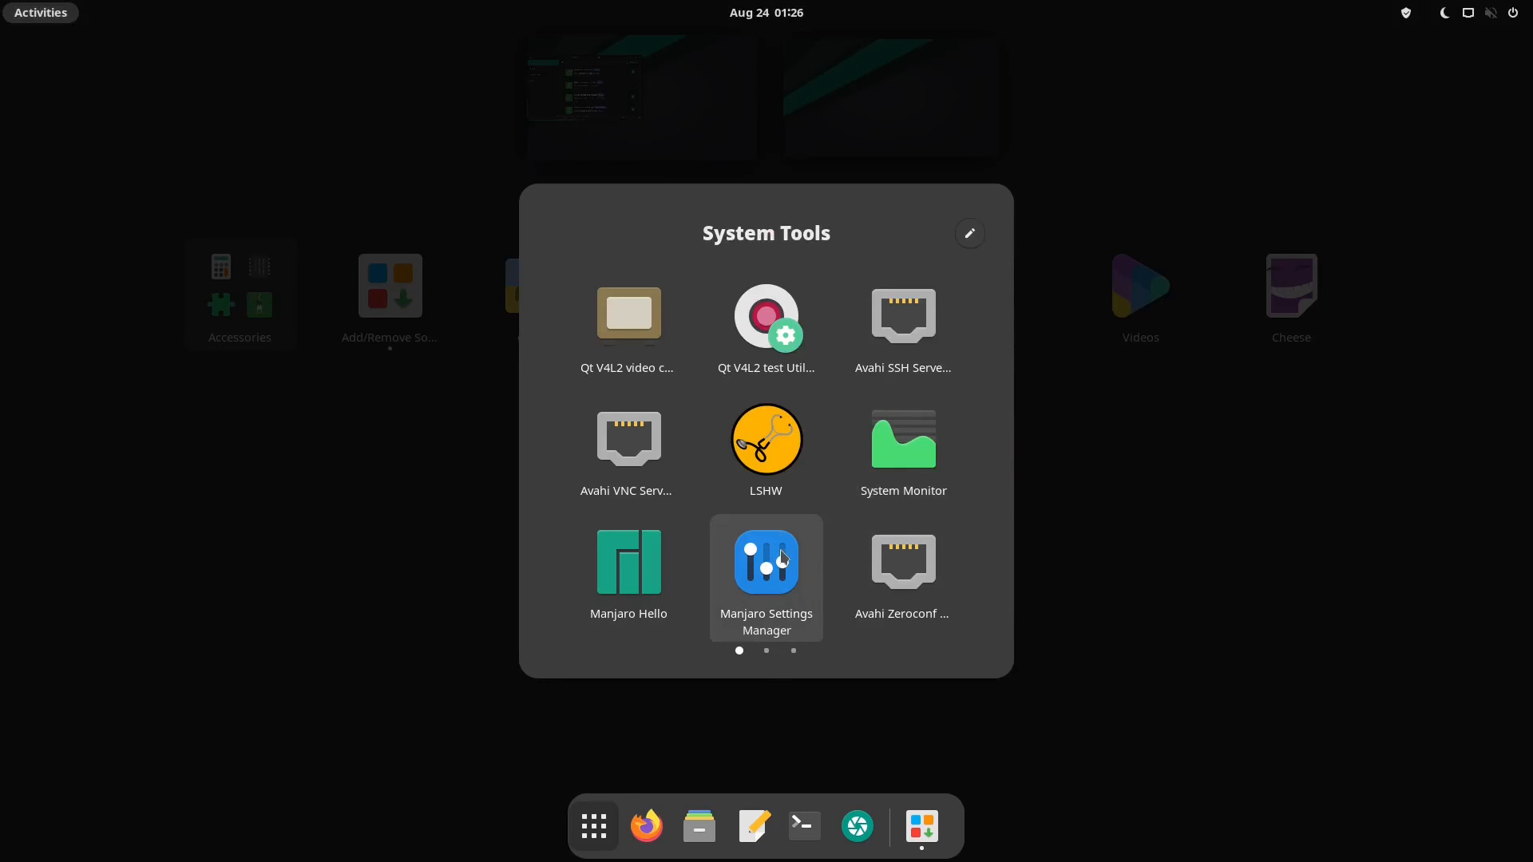
{"action": "left_click", "coordinate": [765, 574]}
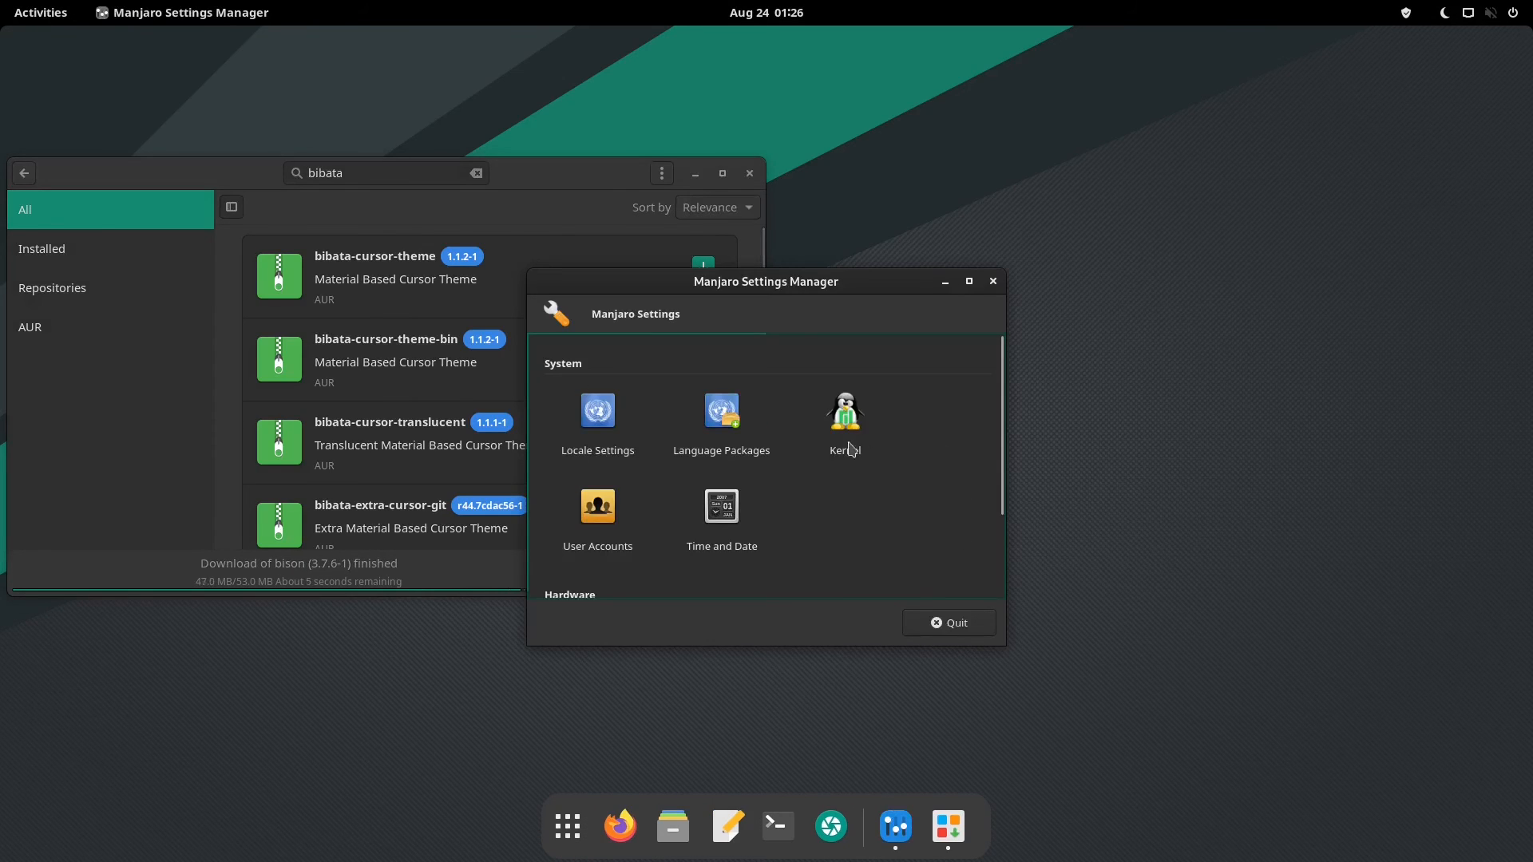
- Review the available Linux kernels in a maximized Manjaro Settings Manager window and close it
{"action": "left_click", "coordinate": [846, 434]}
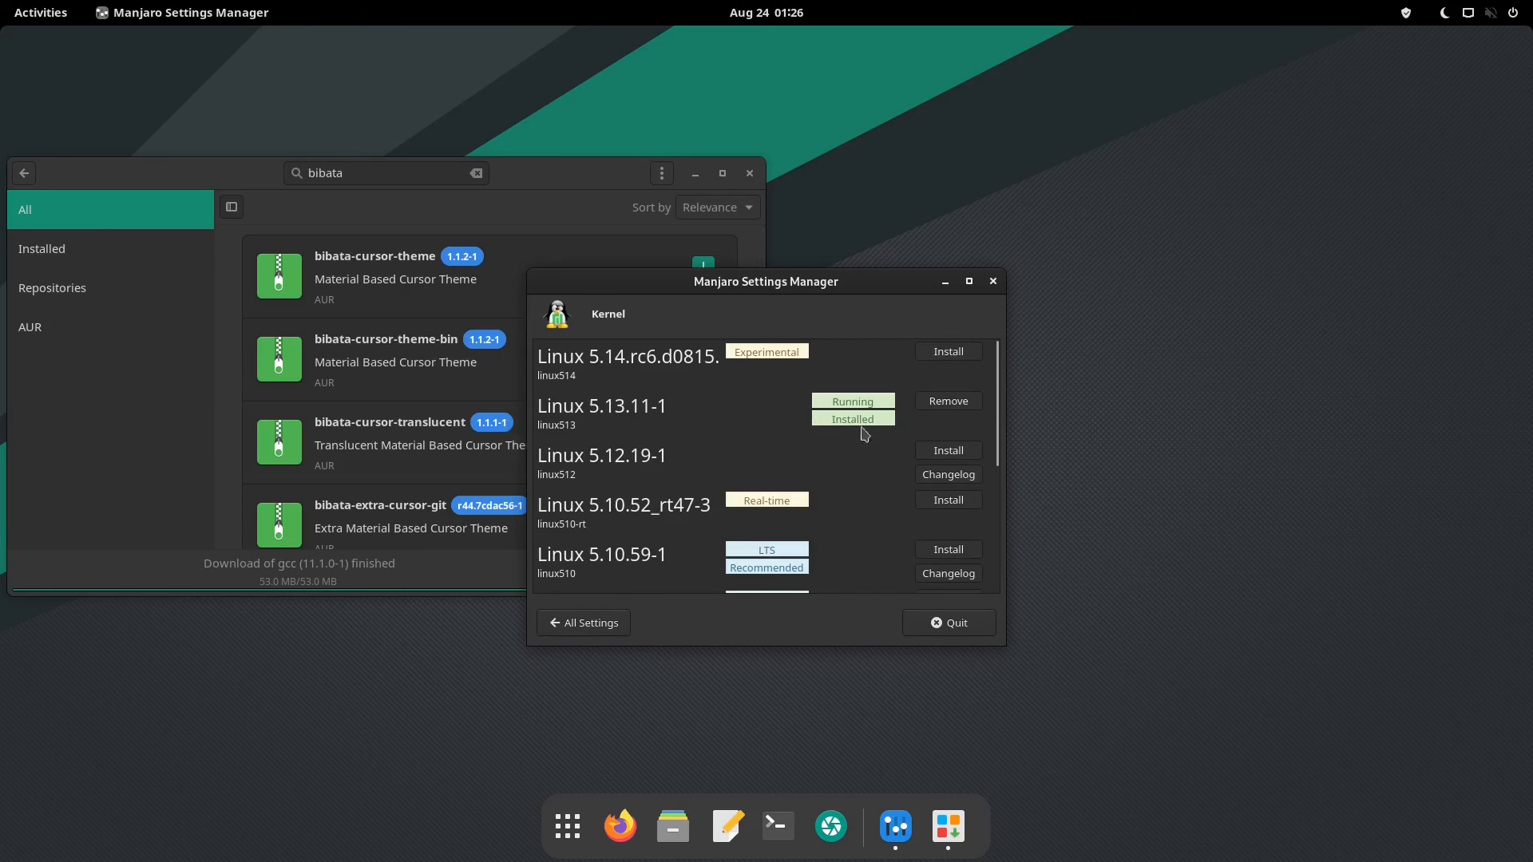
{"action": "double_click", "coordinate": [892, 285]}
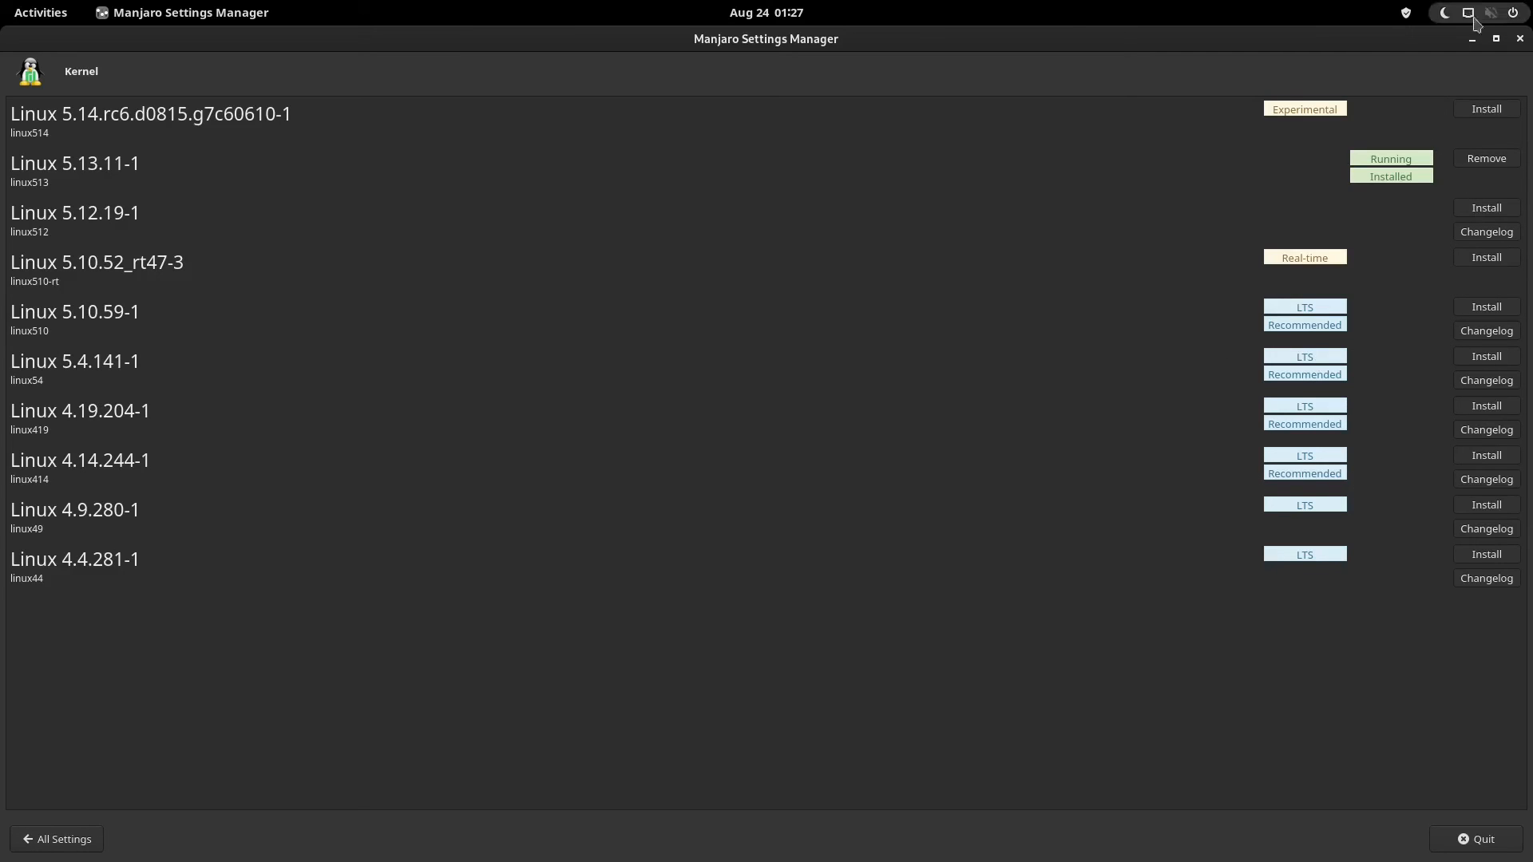
{"action": "left_click", "coordinate": [1519, 39]}
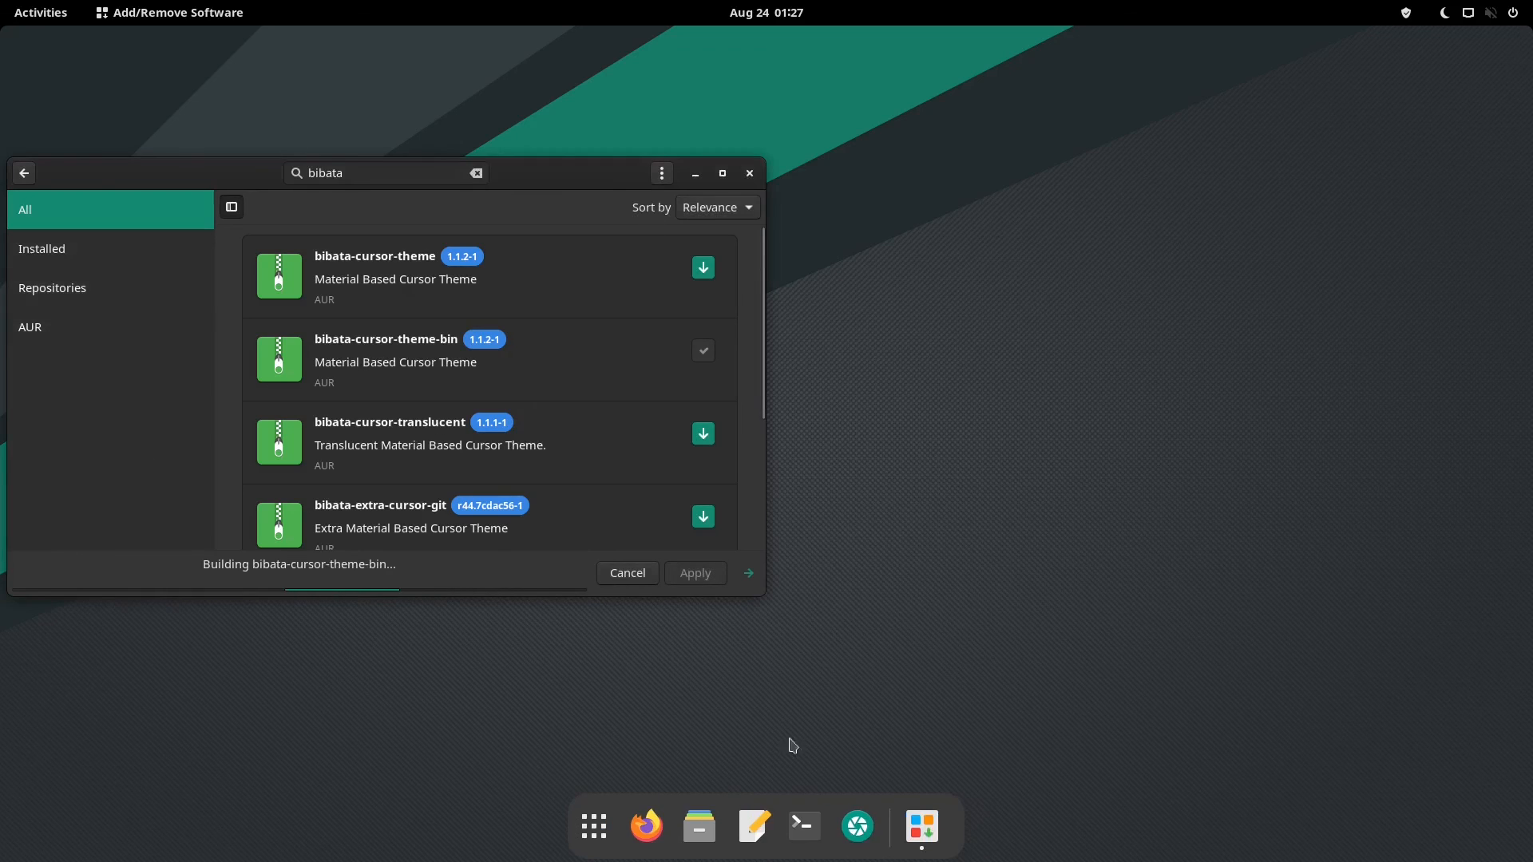
- Reopen Manjaro Settings Manager from the System Tools folder, check the display drivers in Hardware Configuration, and quit it
{"action": "left_click", "coordinate": [594, 826]}
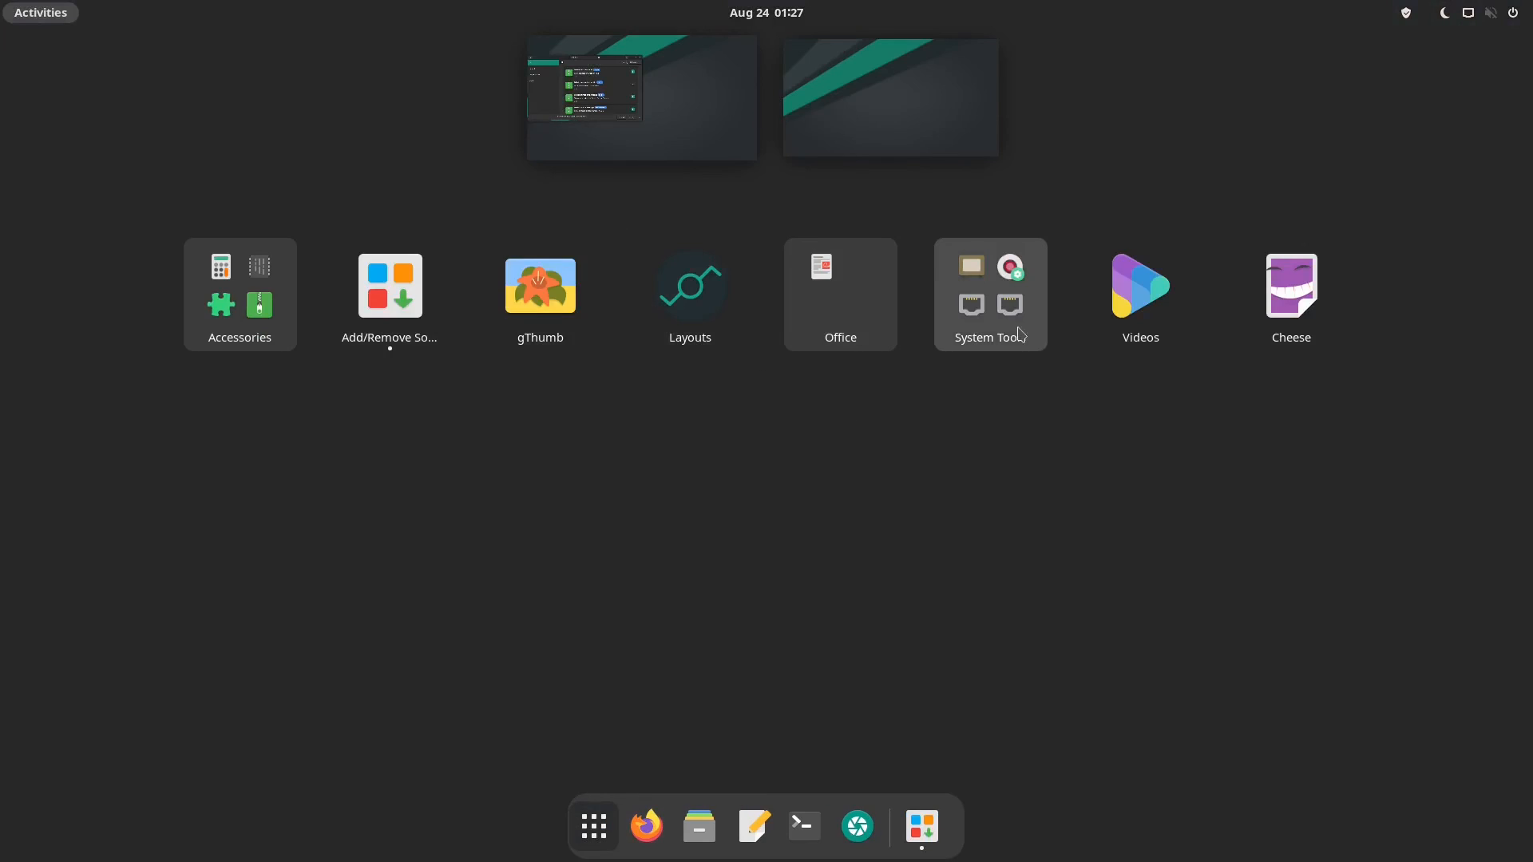
{"action": "left_click", "coordinate": [950, 340]}
{"action": "key", "text": "super"}
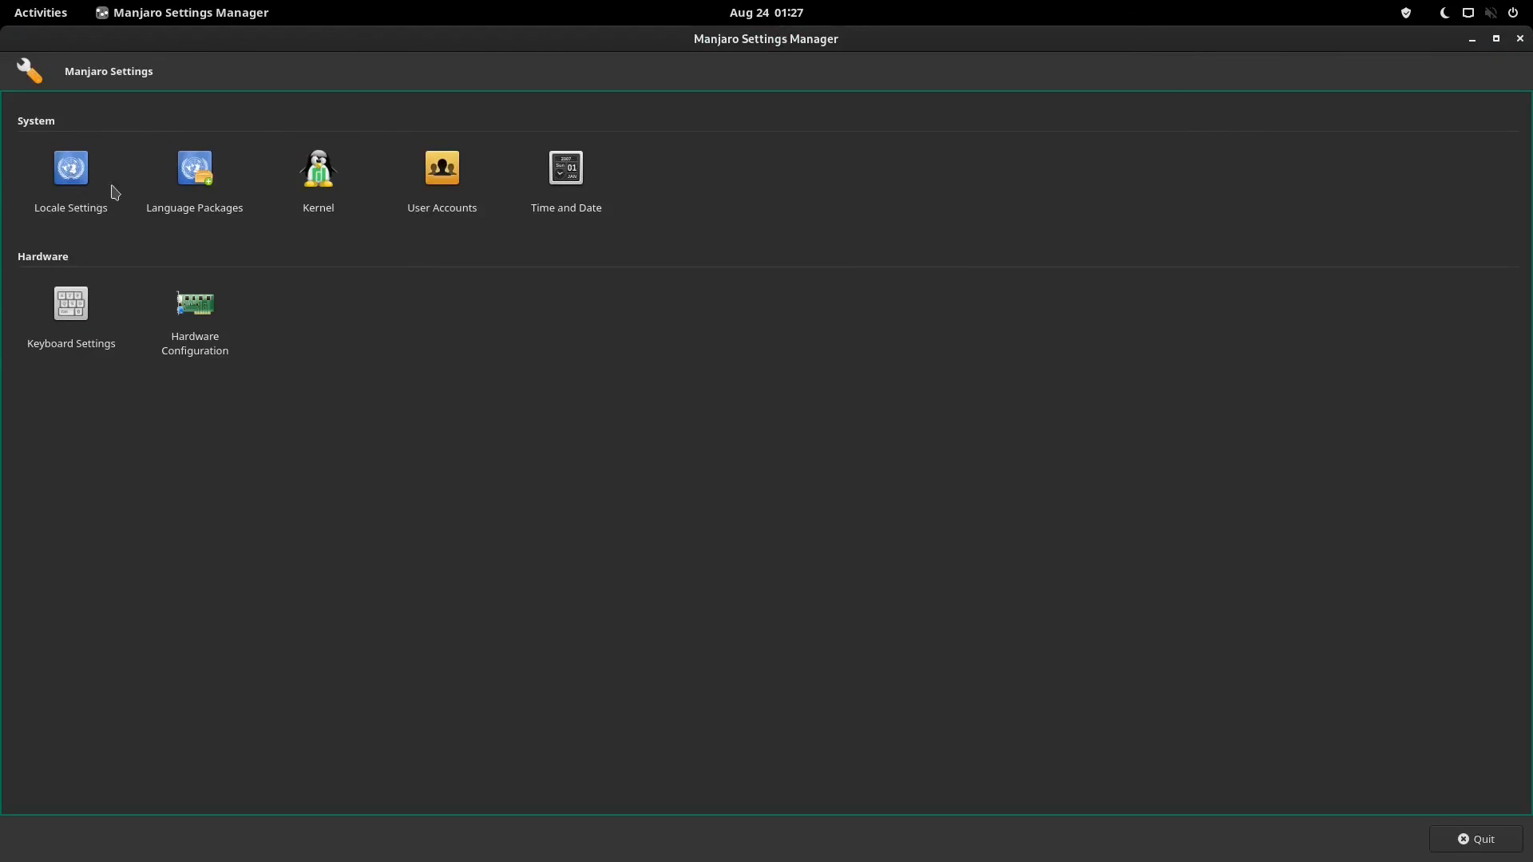
{"action": "double_click", "coordinate": [200, 332]}
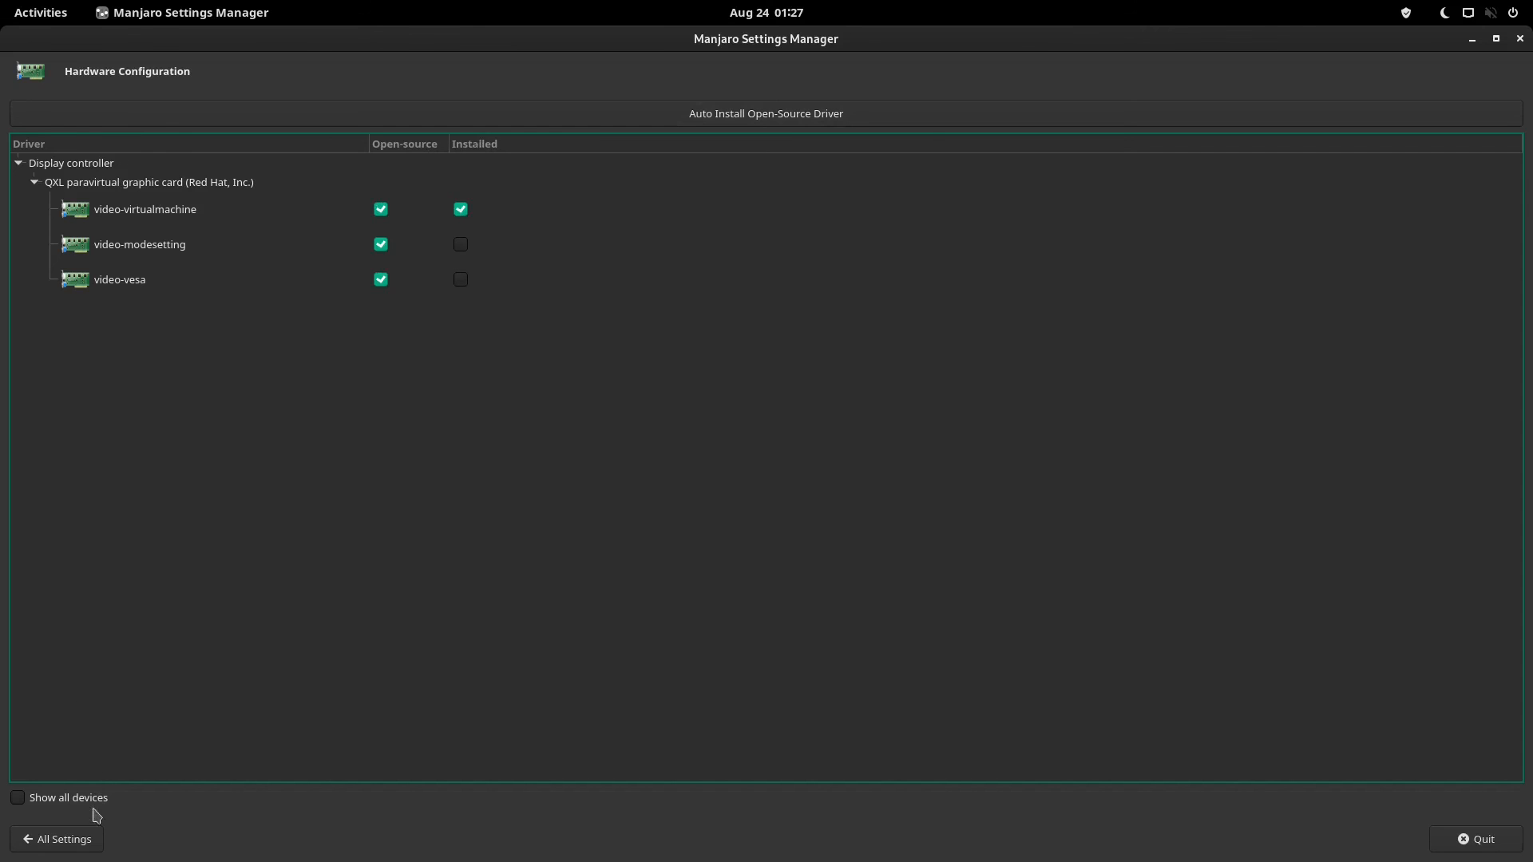
{"action": "left_click", "coordinate": [90, 844]}
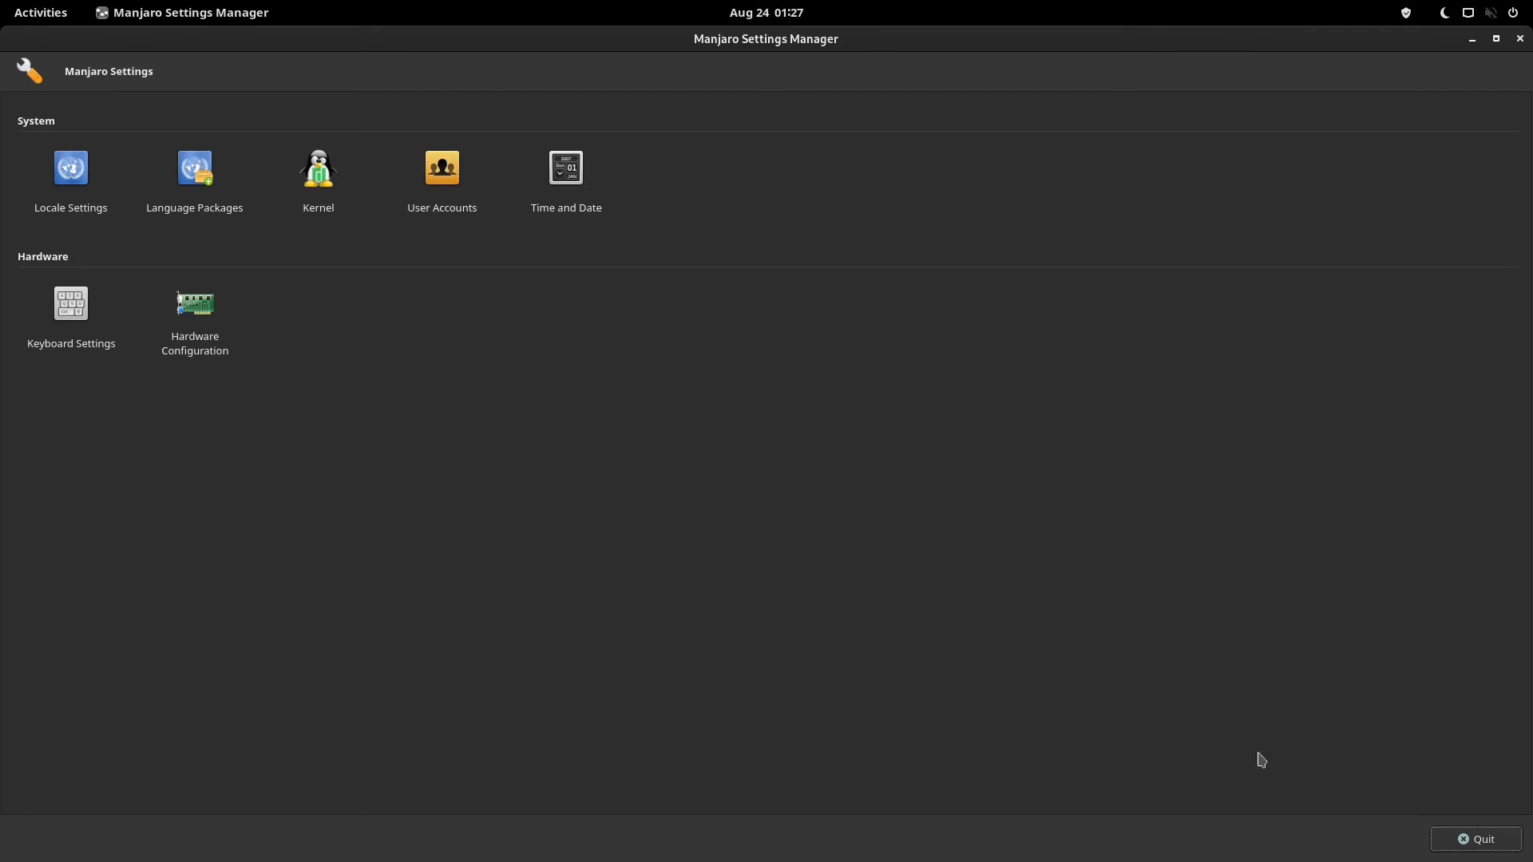
{"action": "left_click", "coordinate": [1490, 839]}
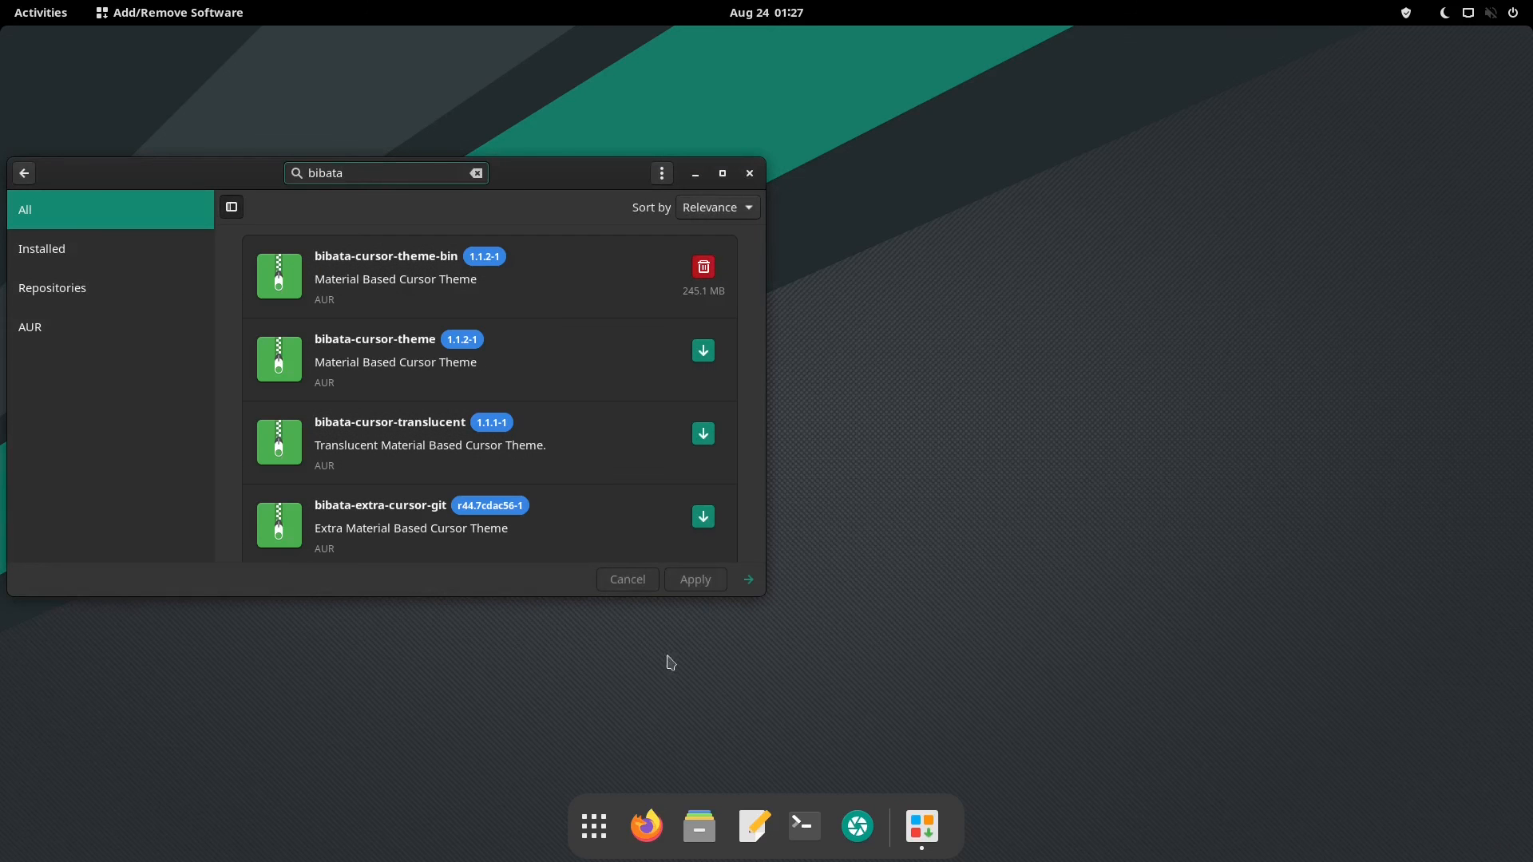
- Open the GNOME Settings from the System Tools folder, review the system details under About, and close the window
{"action": "left_click", "coordinate": [594, 826]}
{"action": "left_click", "coordinate": [966, 301]}
{"action": "scroll", "coordinate": [749, 545], "scroll_direction": "down", "scroll_amount": 1}
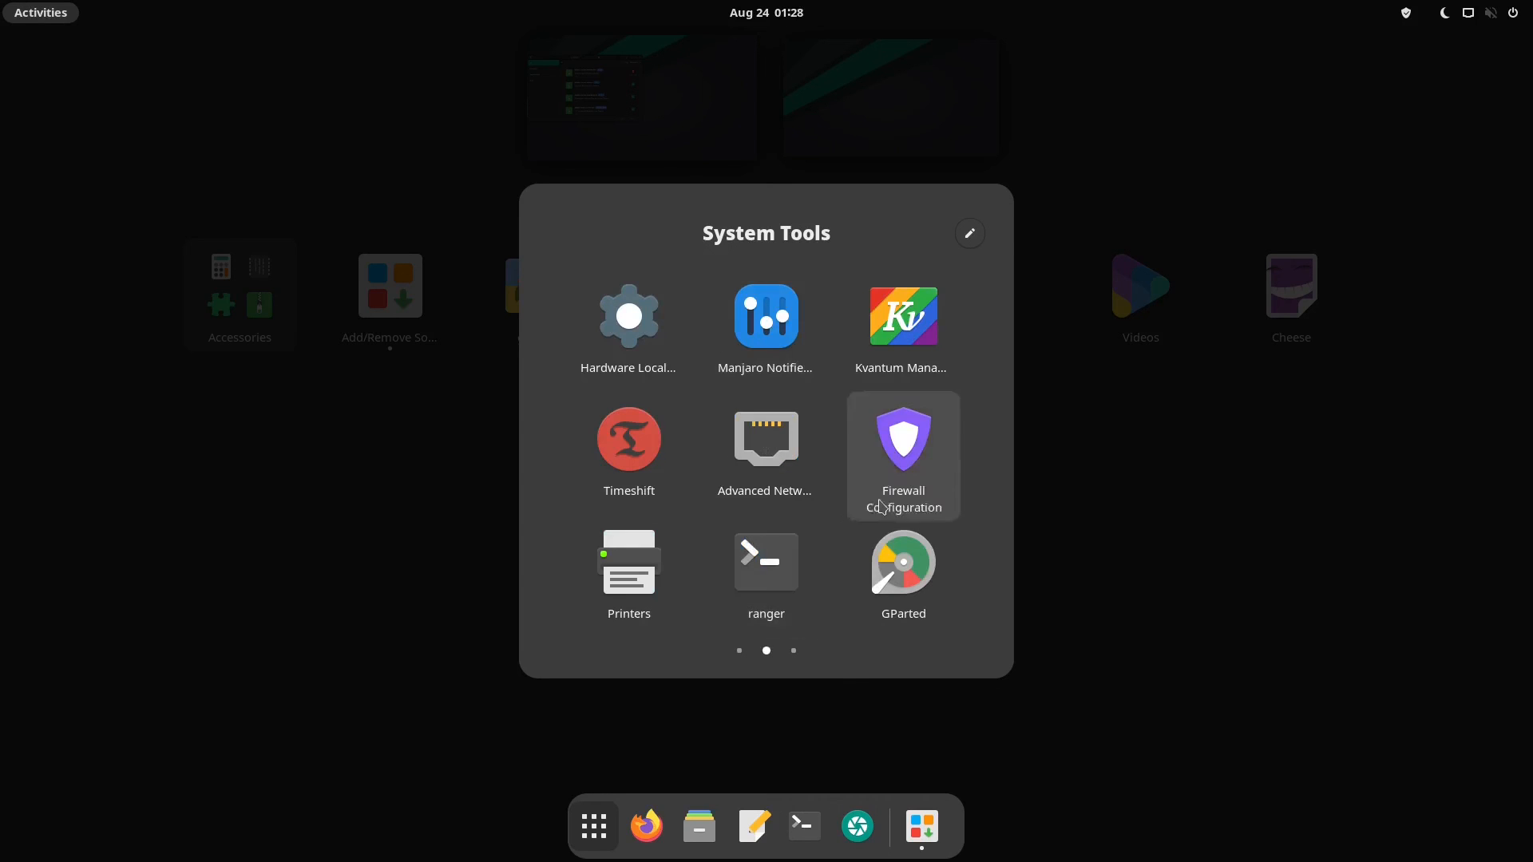
{"action": "scroll", "coordinate": [913, 431], "scroll_direction": "down", "scroll_amount": 1}
{"action": "left_click", "coordinate": [934, 288]}
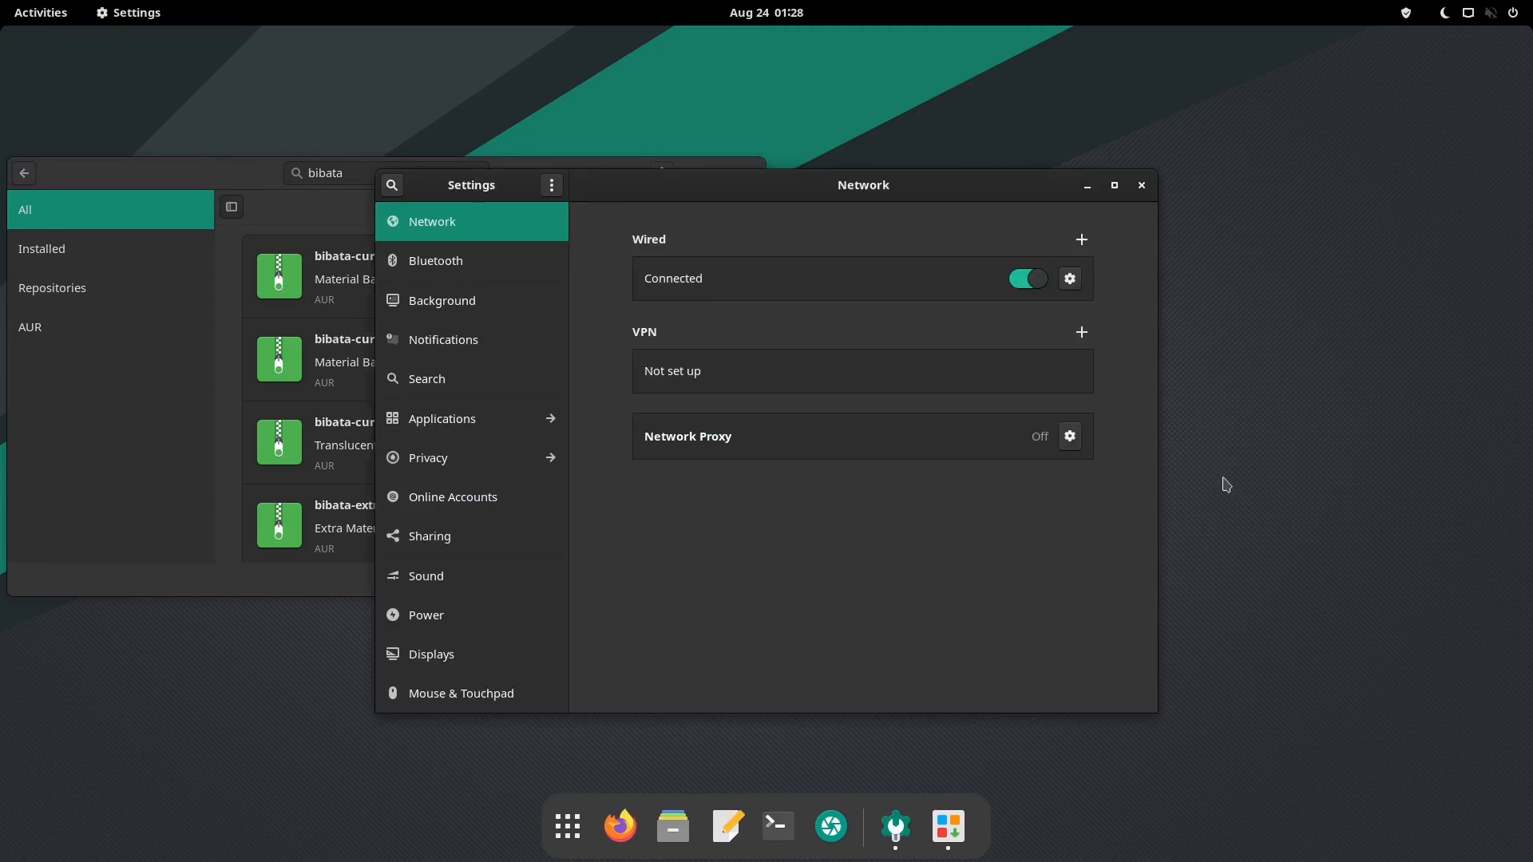
{"action": "scroll", "coordinate": [437, 640], "scroll_direction": "down", "scroll_amount": 5}
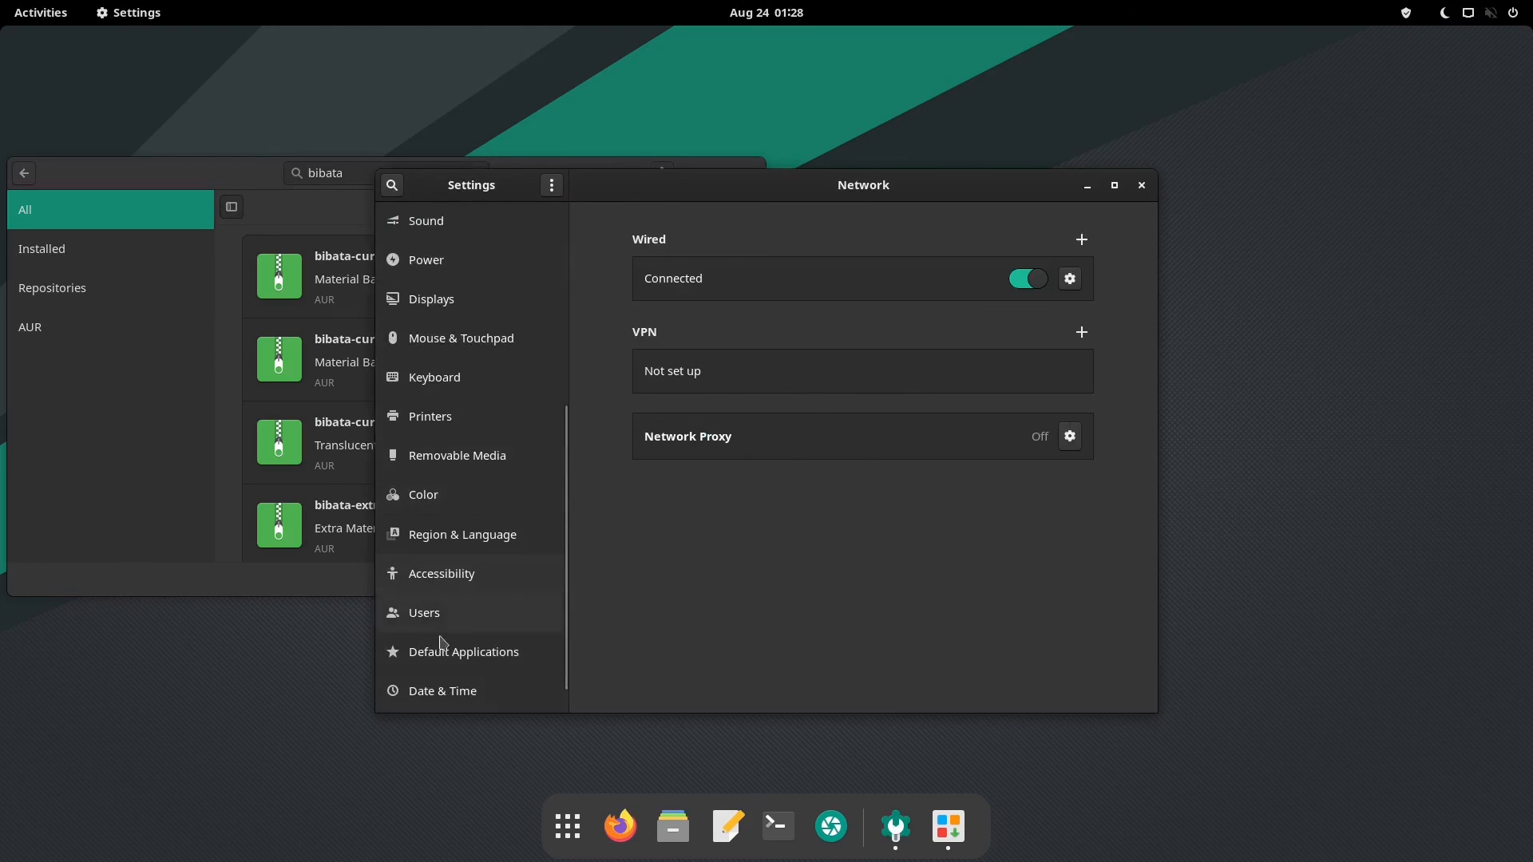
{"action": "scroll", "coordinate": [461, 692], "scroll_direction": "down", "scroll_amount": 1}
{"action": "left_click", "coordinate": [461, 691]}
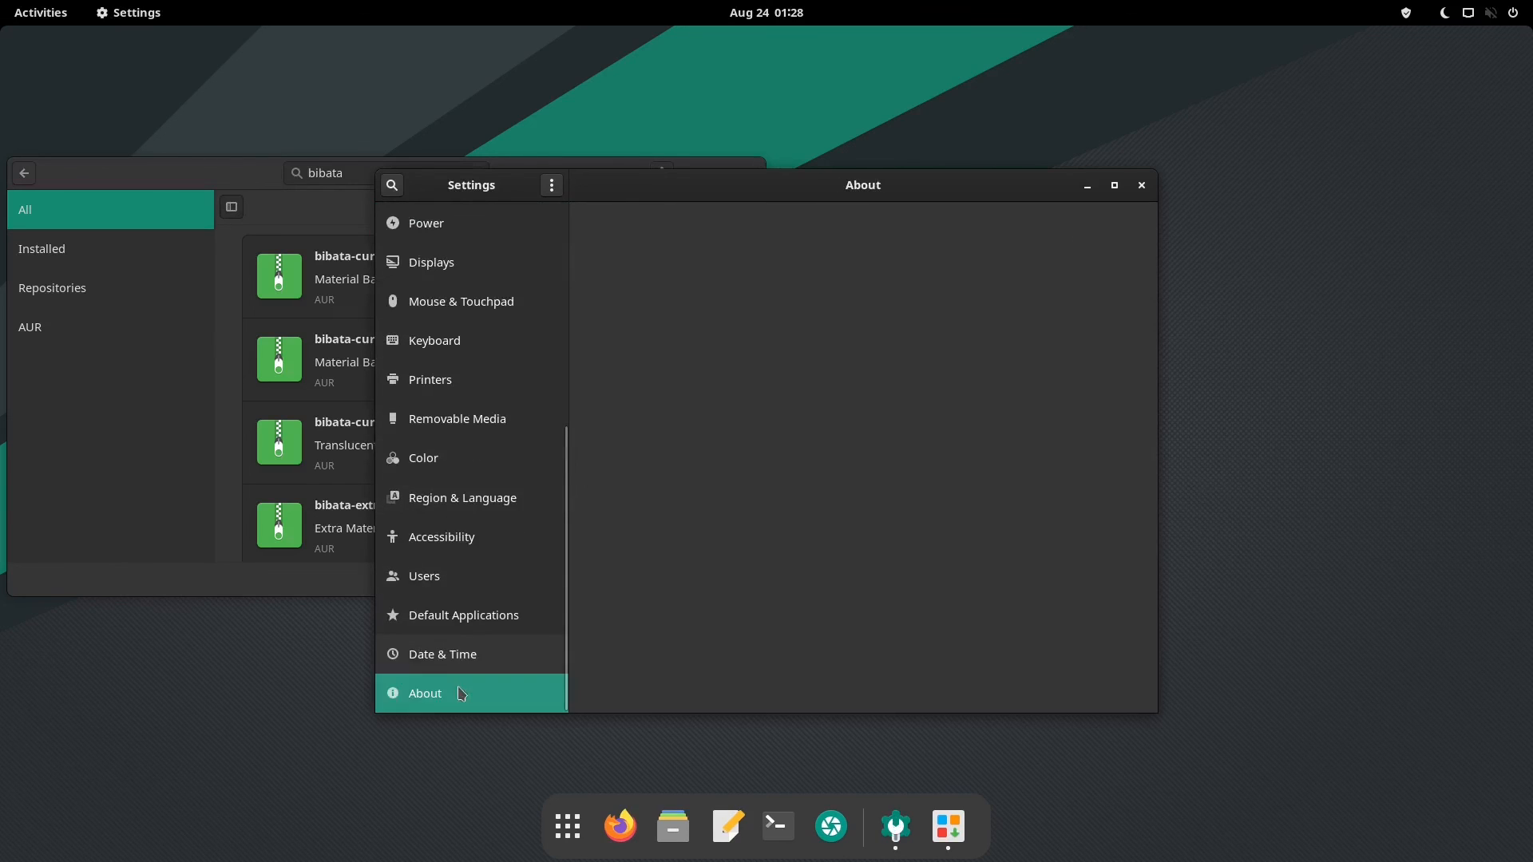
{"action": "scroll", "coordinate": [950, 539], "scroll_direction": "down", "scroll_amount": 3}
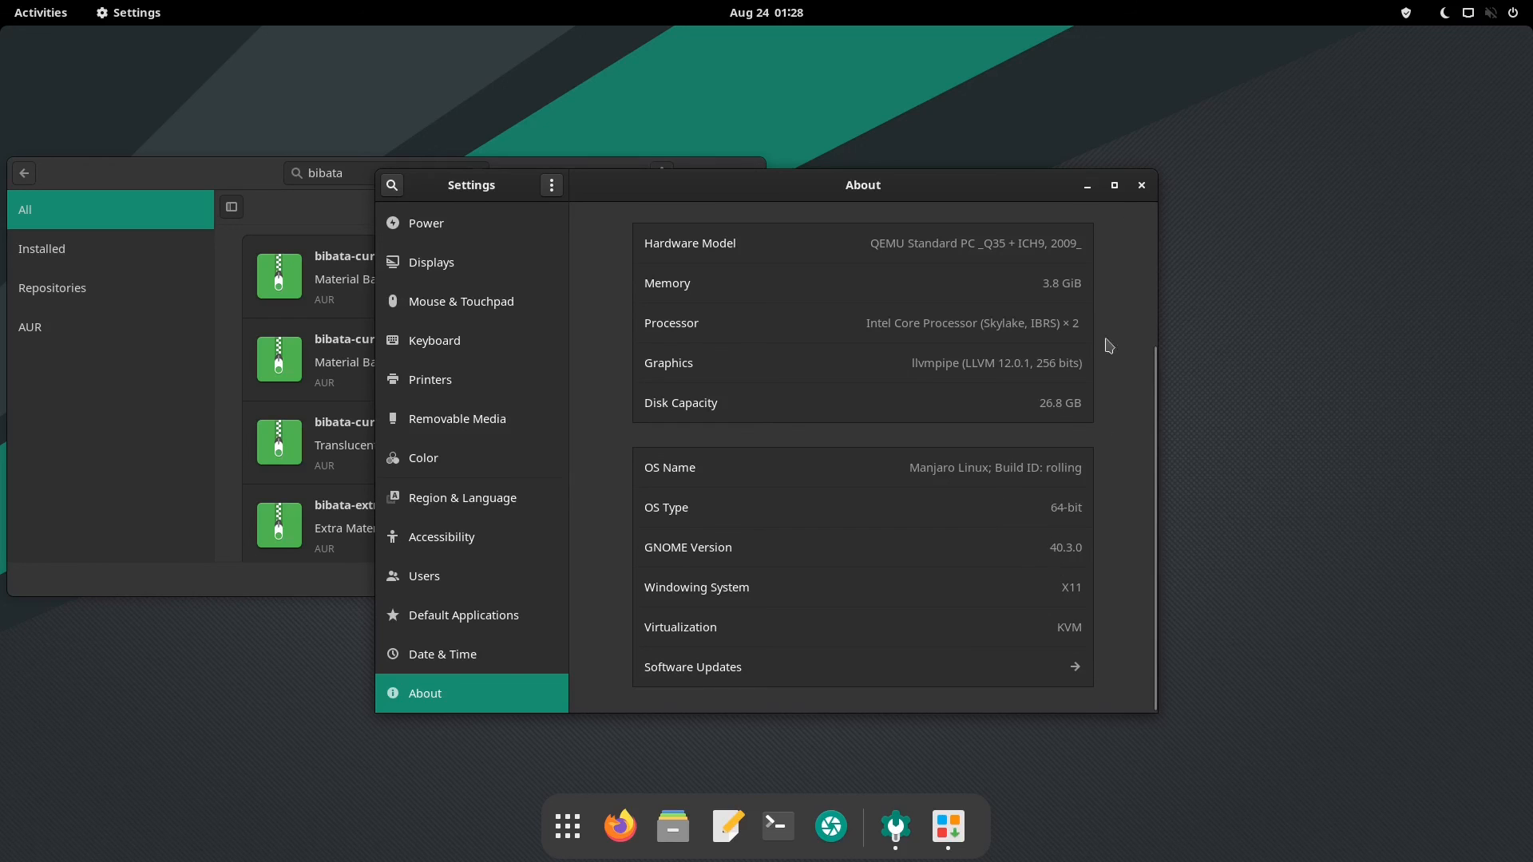
{"action": "left_click", "coordinate": [1140, 192]}
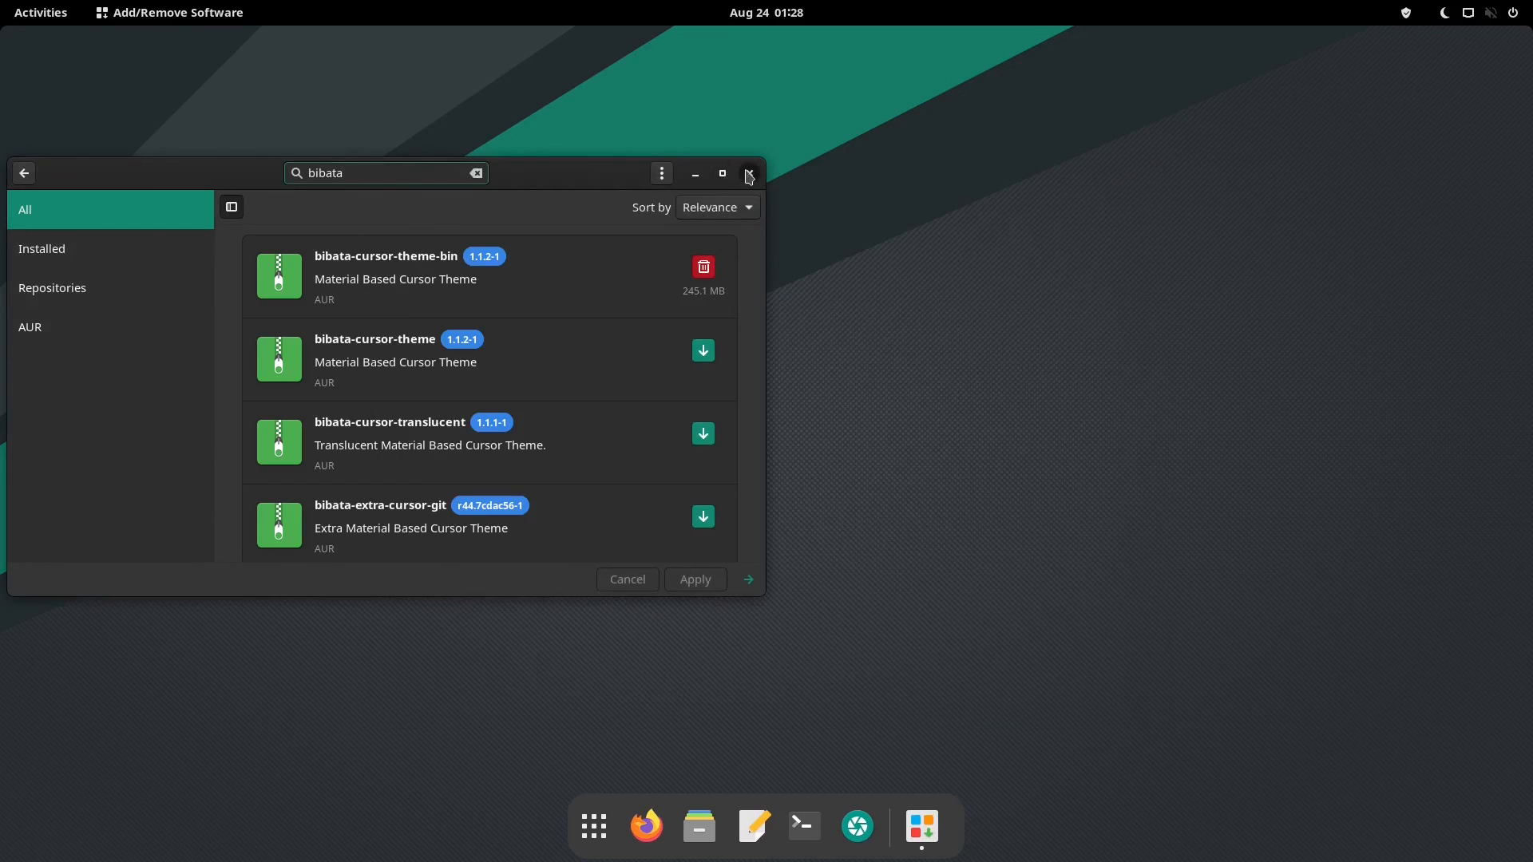
- Browse the desktop backgrounds, set the snowy mountain beach wallpaper with the Manjaro logo, and close Settings
{"action": "right_click", "coordinate": [823, 121]}
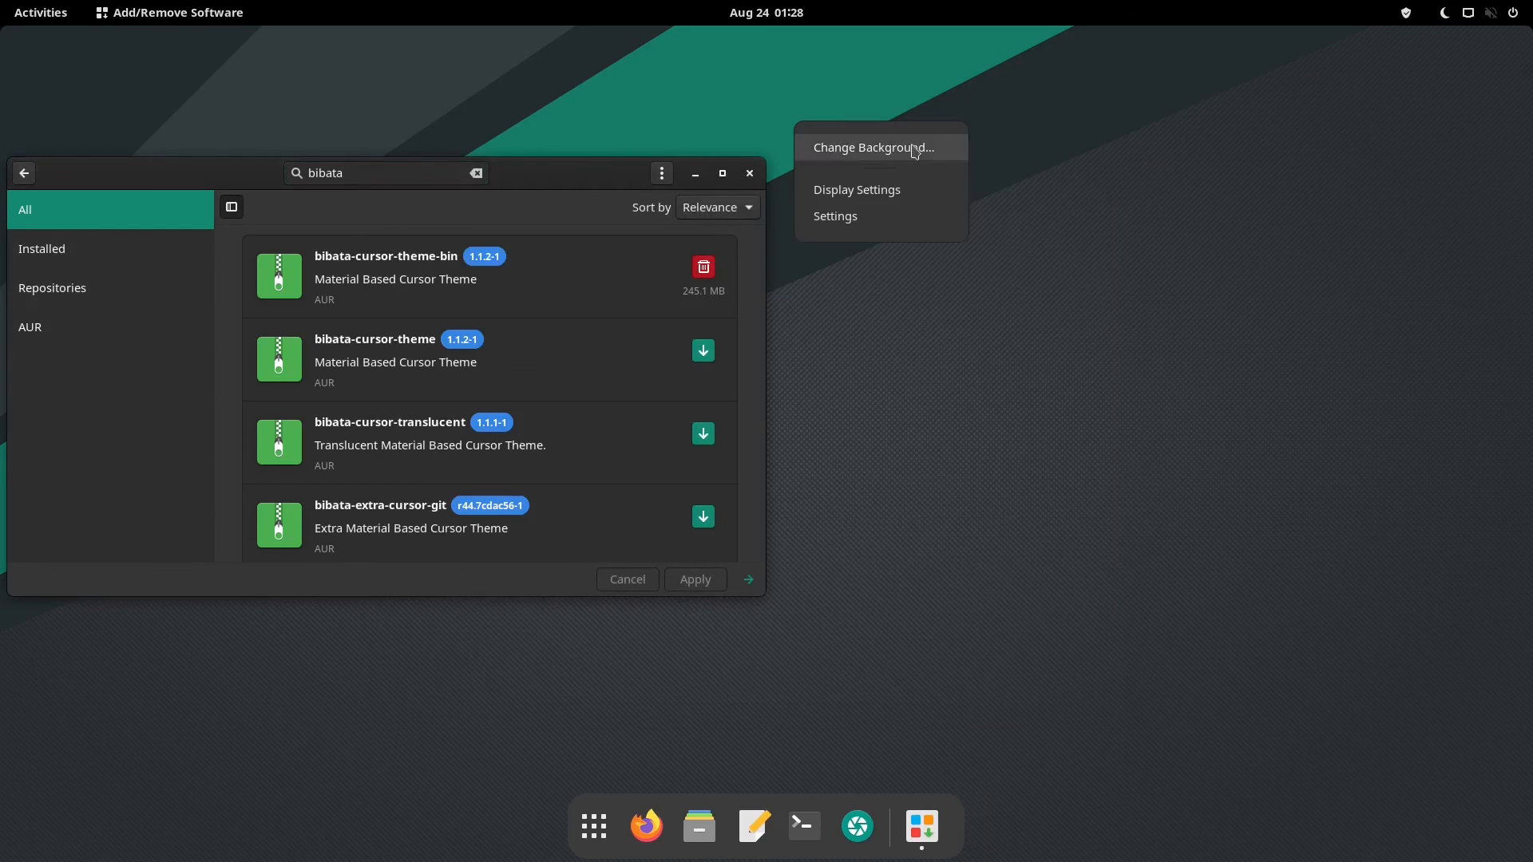
{"action": "left_click", "coordinate": [878, 148]}
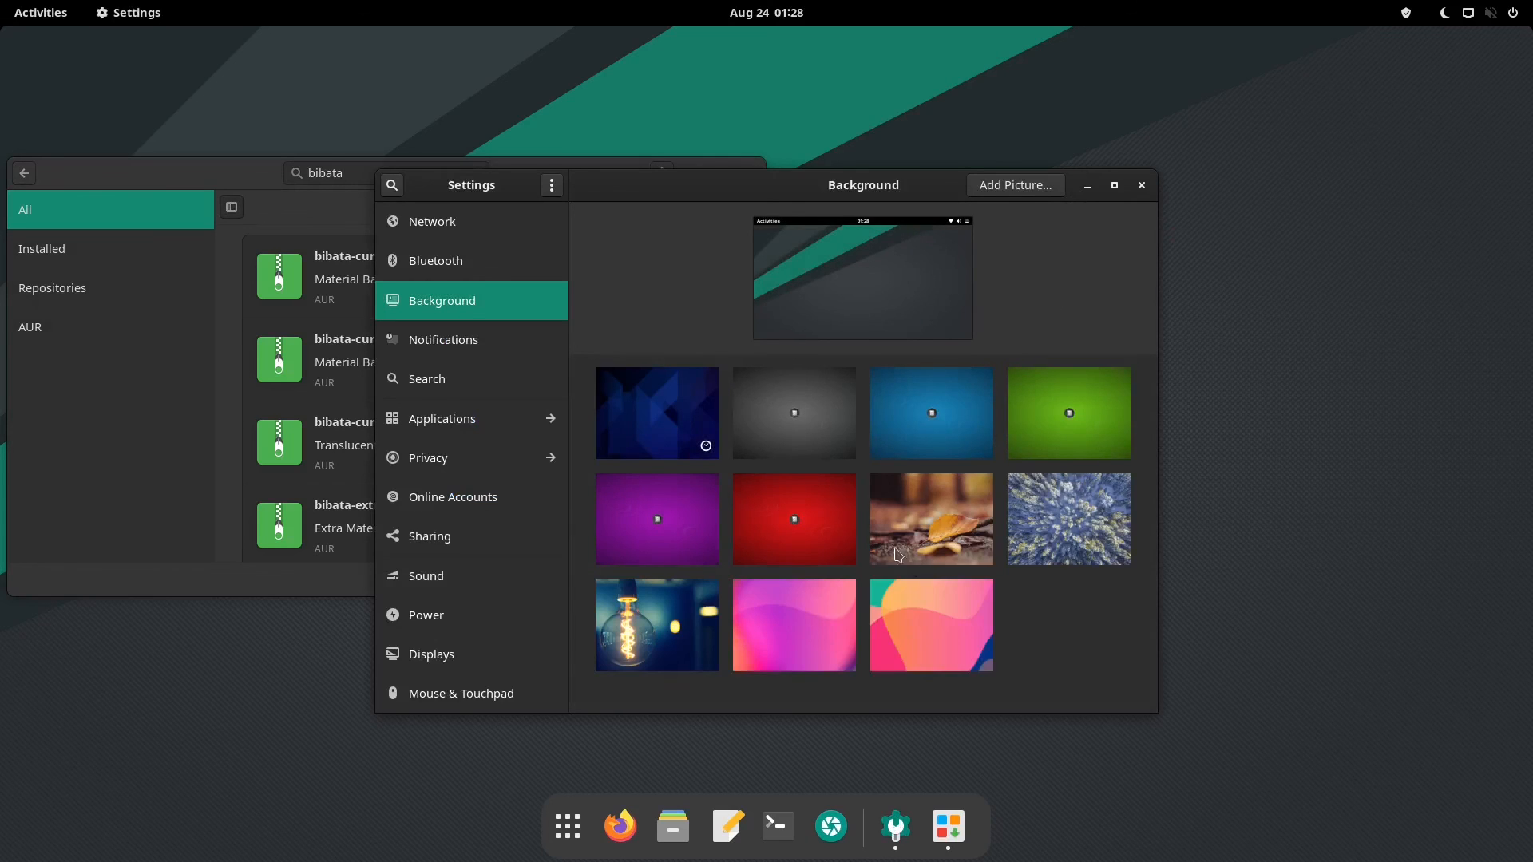
{"action": "scroll", "coordinate": [886, 453], "scroll_direction": "down", "scroll_amount": 2}
{"action": "scroll", "coordinate": [888, 456], "scroll_direction": "down", "scroll_amount": 10}
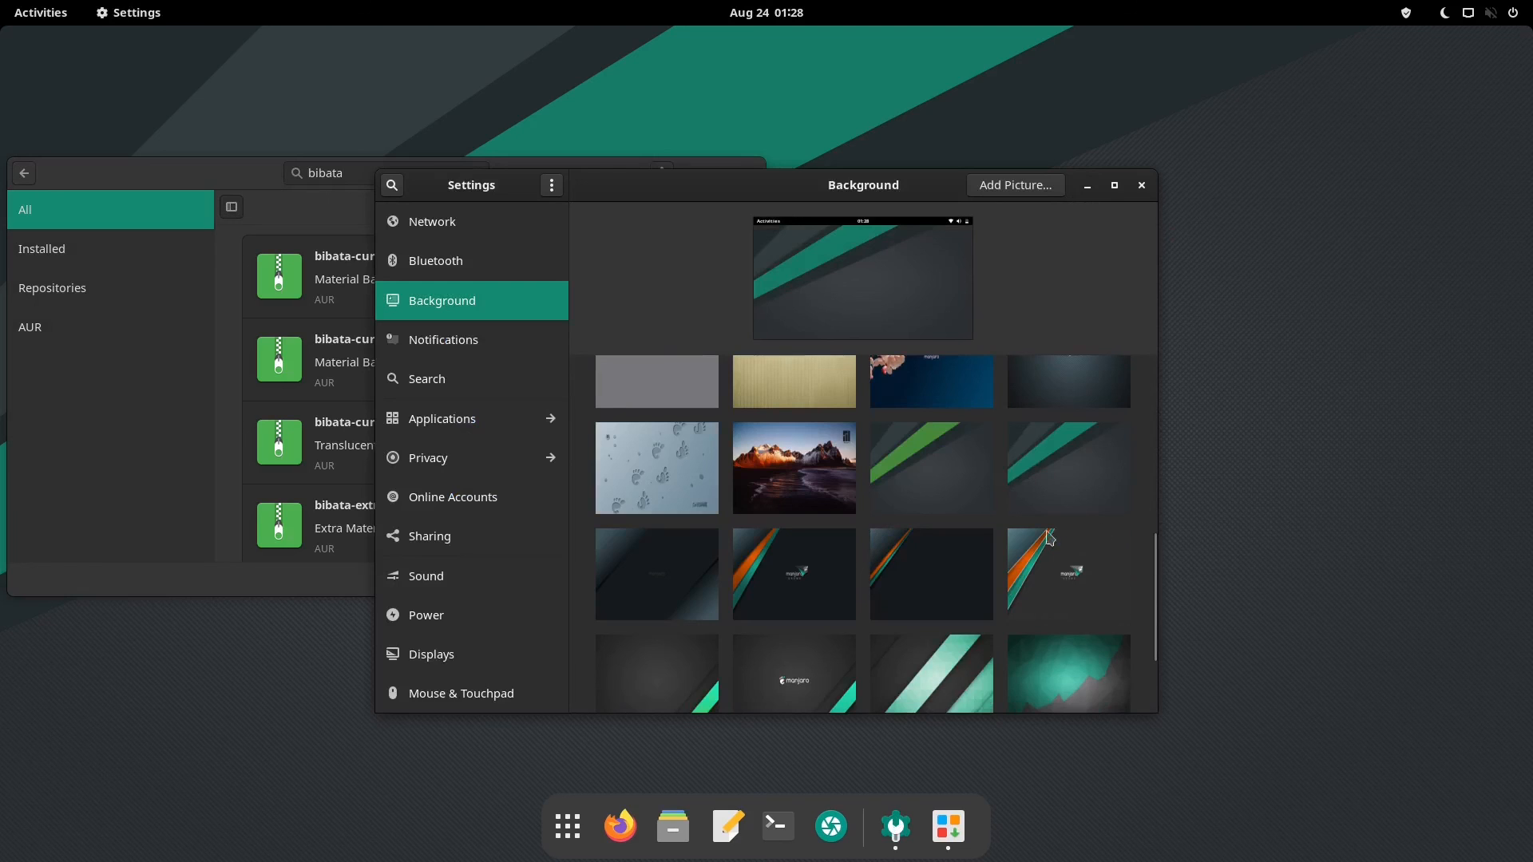
{"action": "scroll", "coordinate": [1030, 607], "scroll_direction": "down", "scroll_amount": 3}
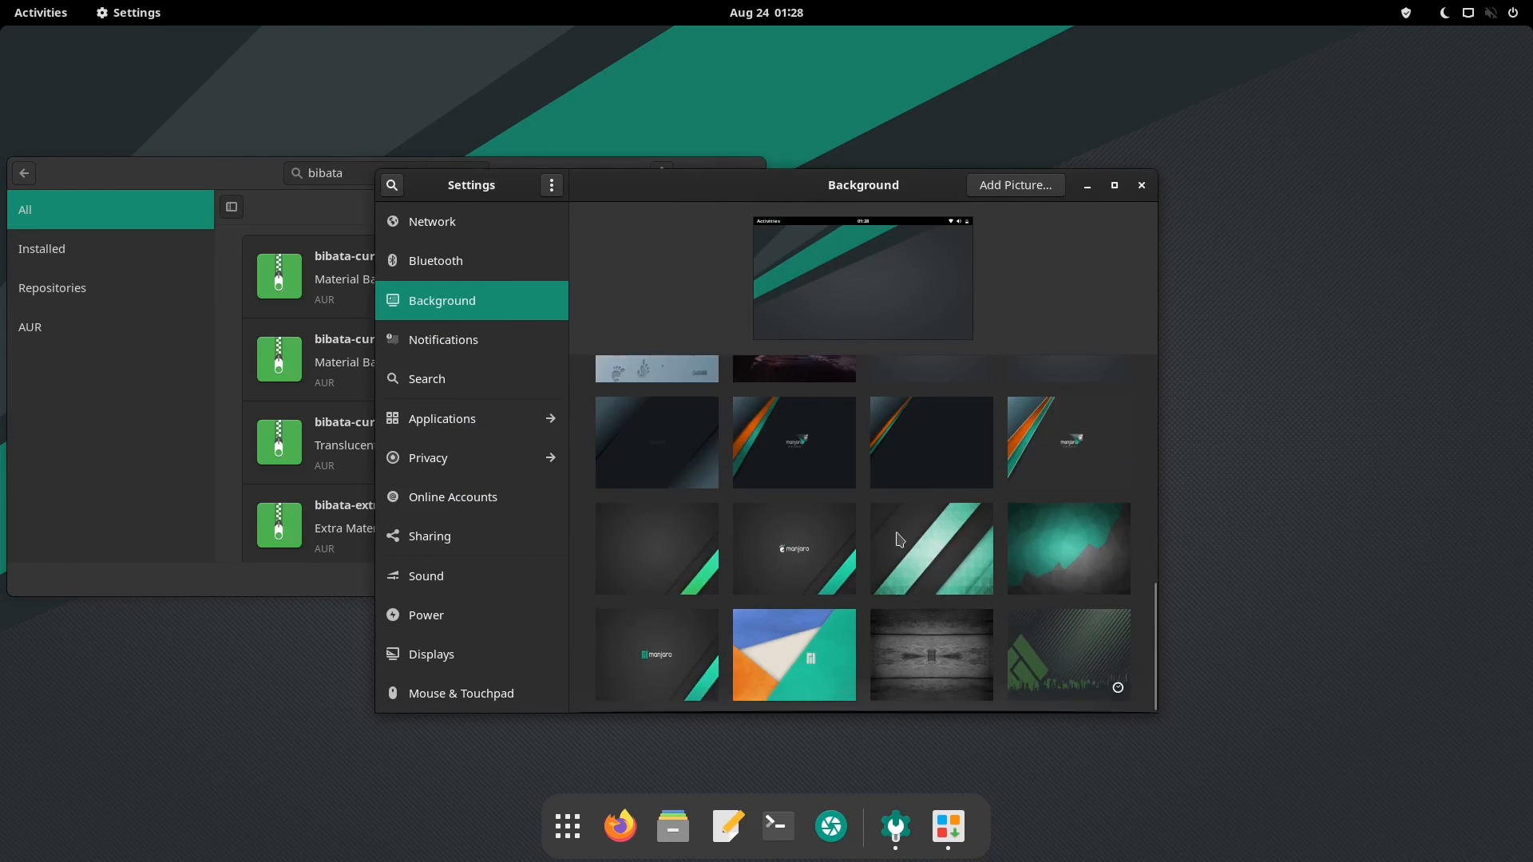
{"action": "scroll", "coordinate": [898, 555], "scroll_direction": "up", "scroll_amount": 6}
{"action": "left_click", "coordinate": [778, 426]}
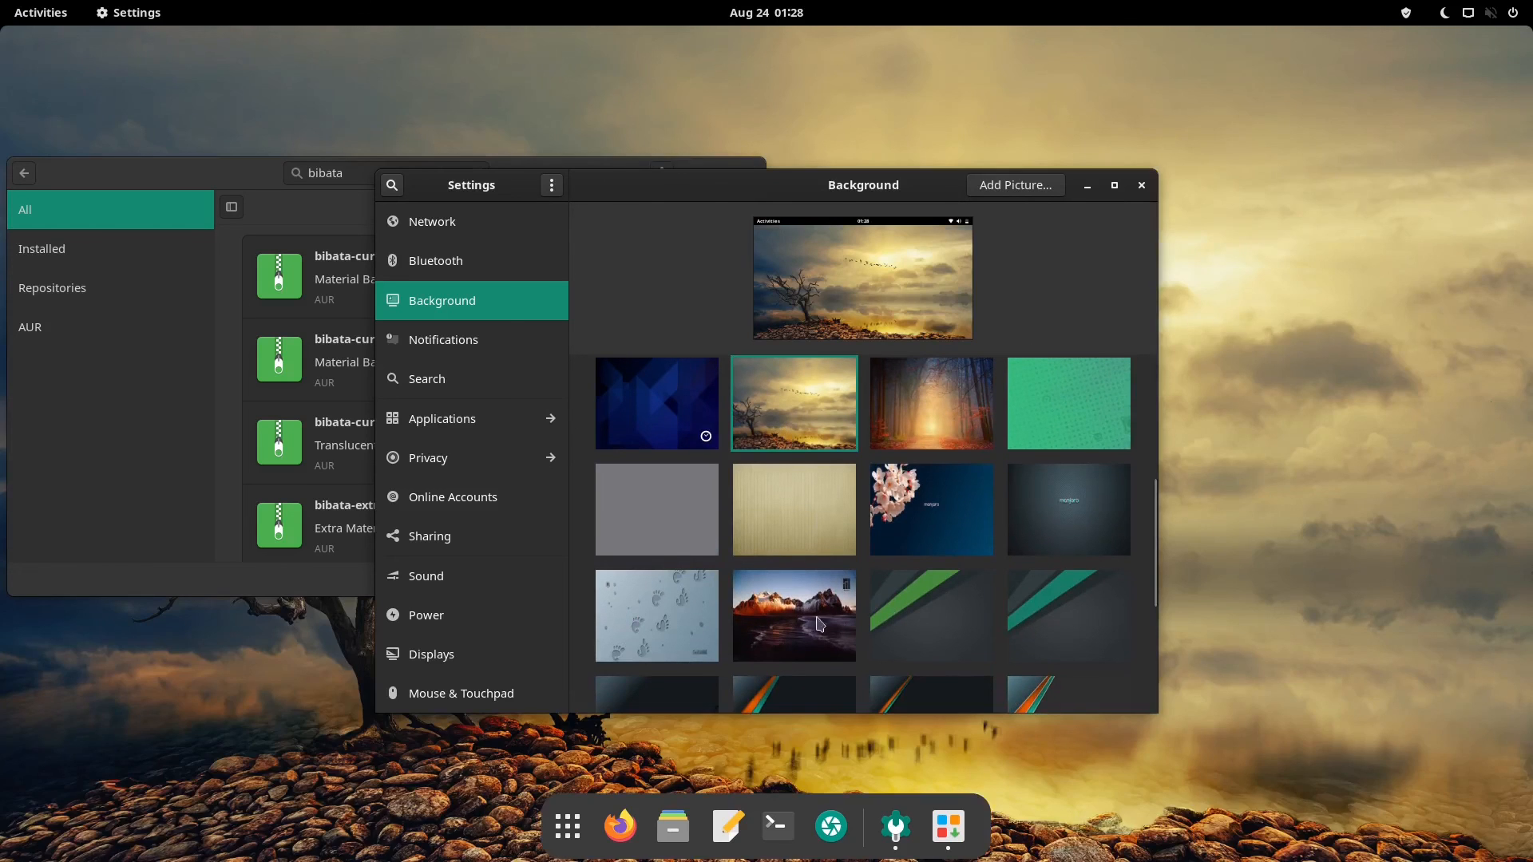
{"action": "left_click", "coordinate": [802, 620]}
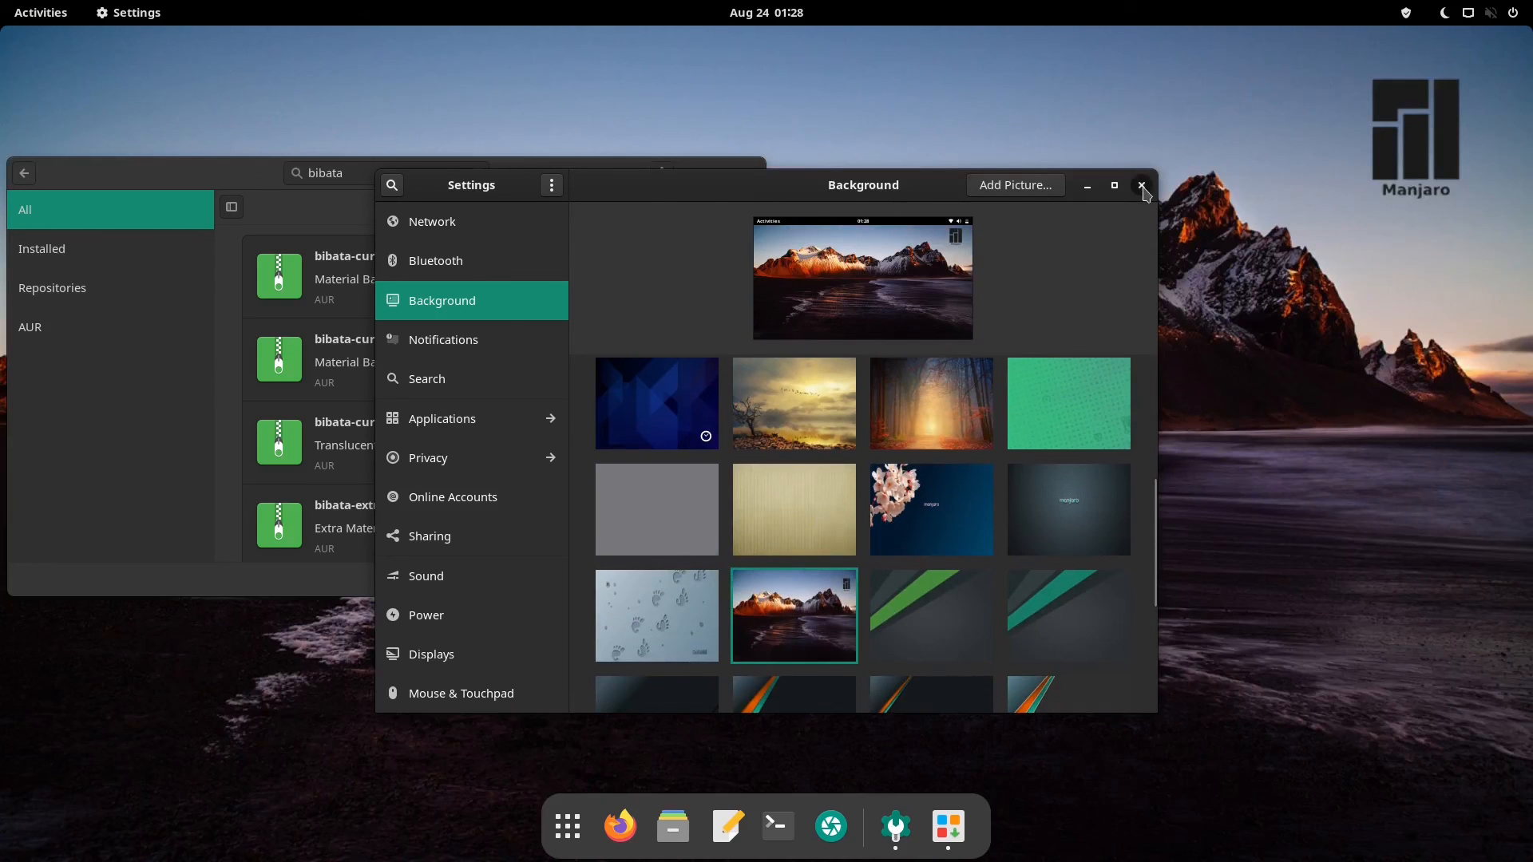
{"action": "scroll", "coordinate": [537, 463], "scroll_direction": "down", "scroll_amount": 5}
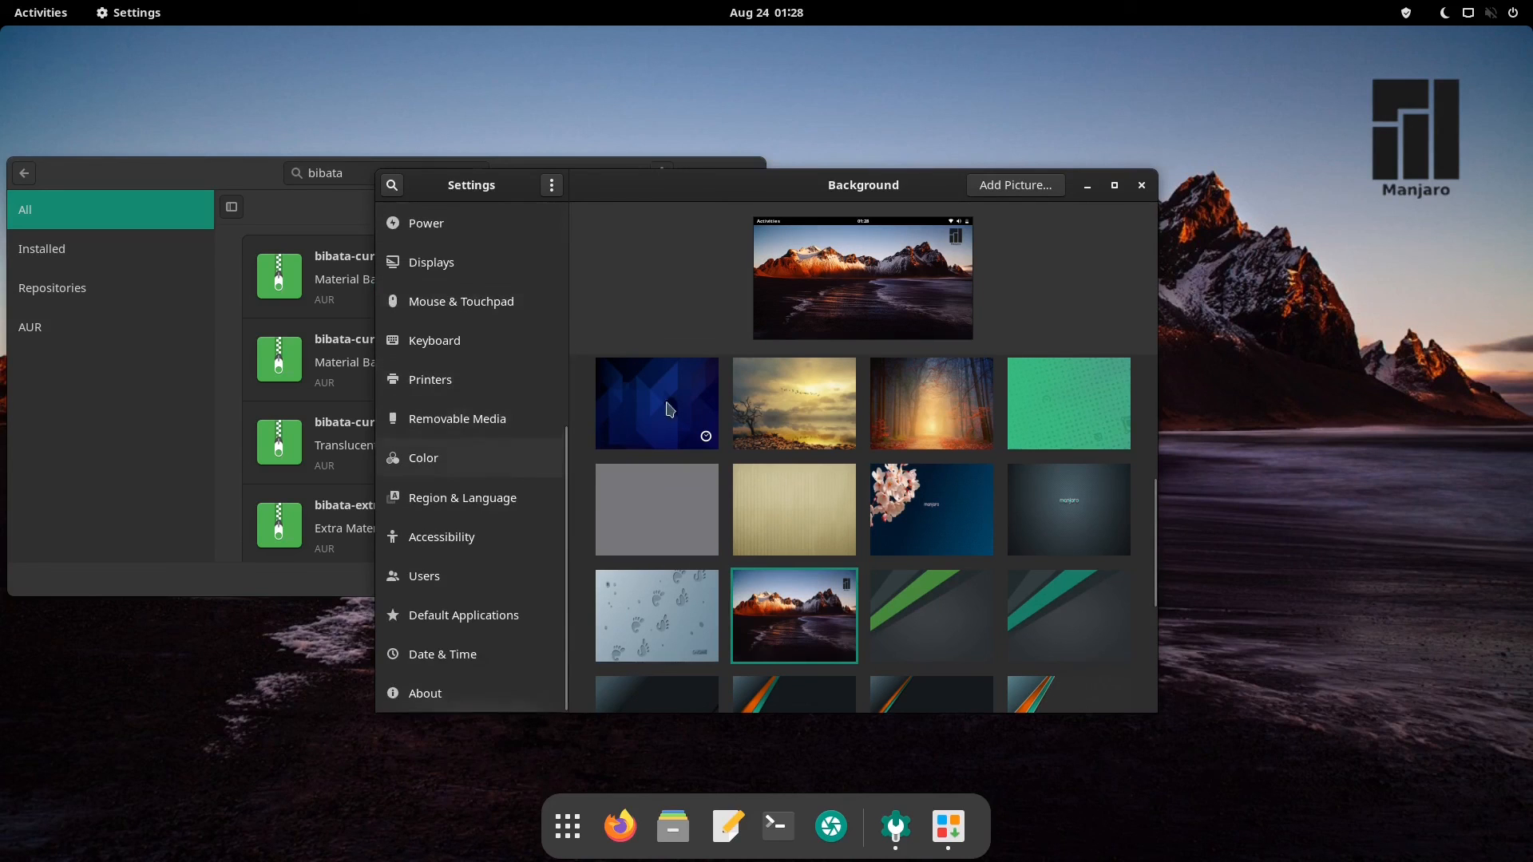
{"action": "left_click", "coordinate": [1140, 186]}
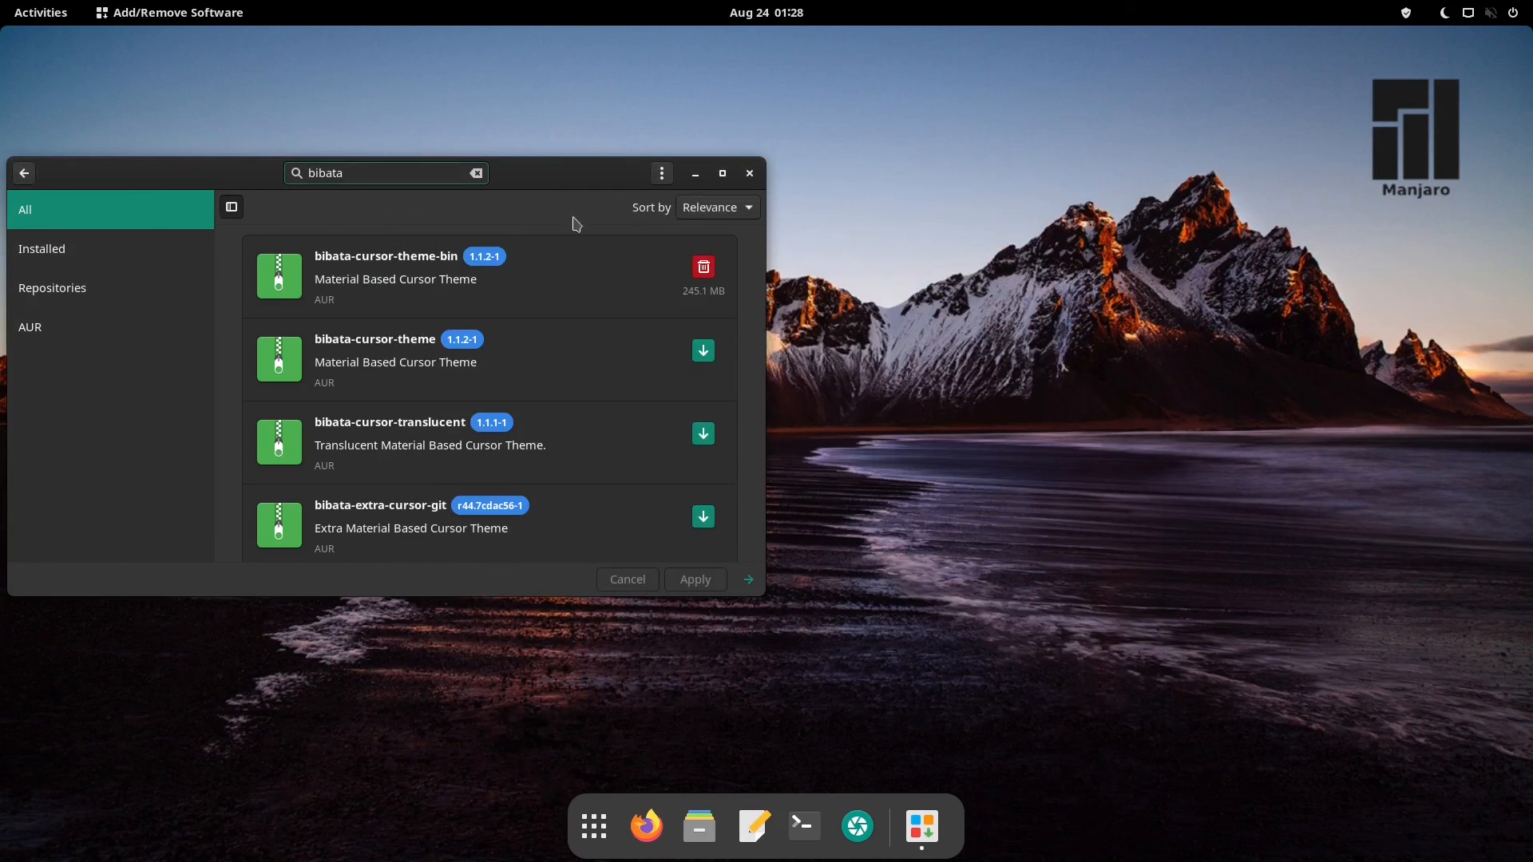
- Close Add/Remove Software and open Tweaks from the Accessories folder in the application overview
{"action": "left_click", "coordinate": [750, 175]}
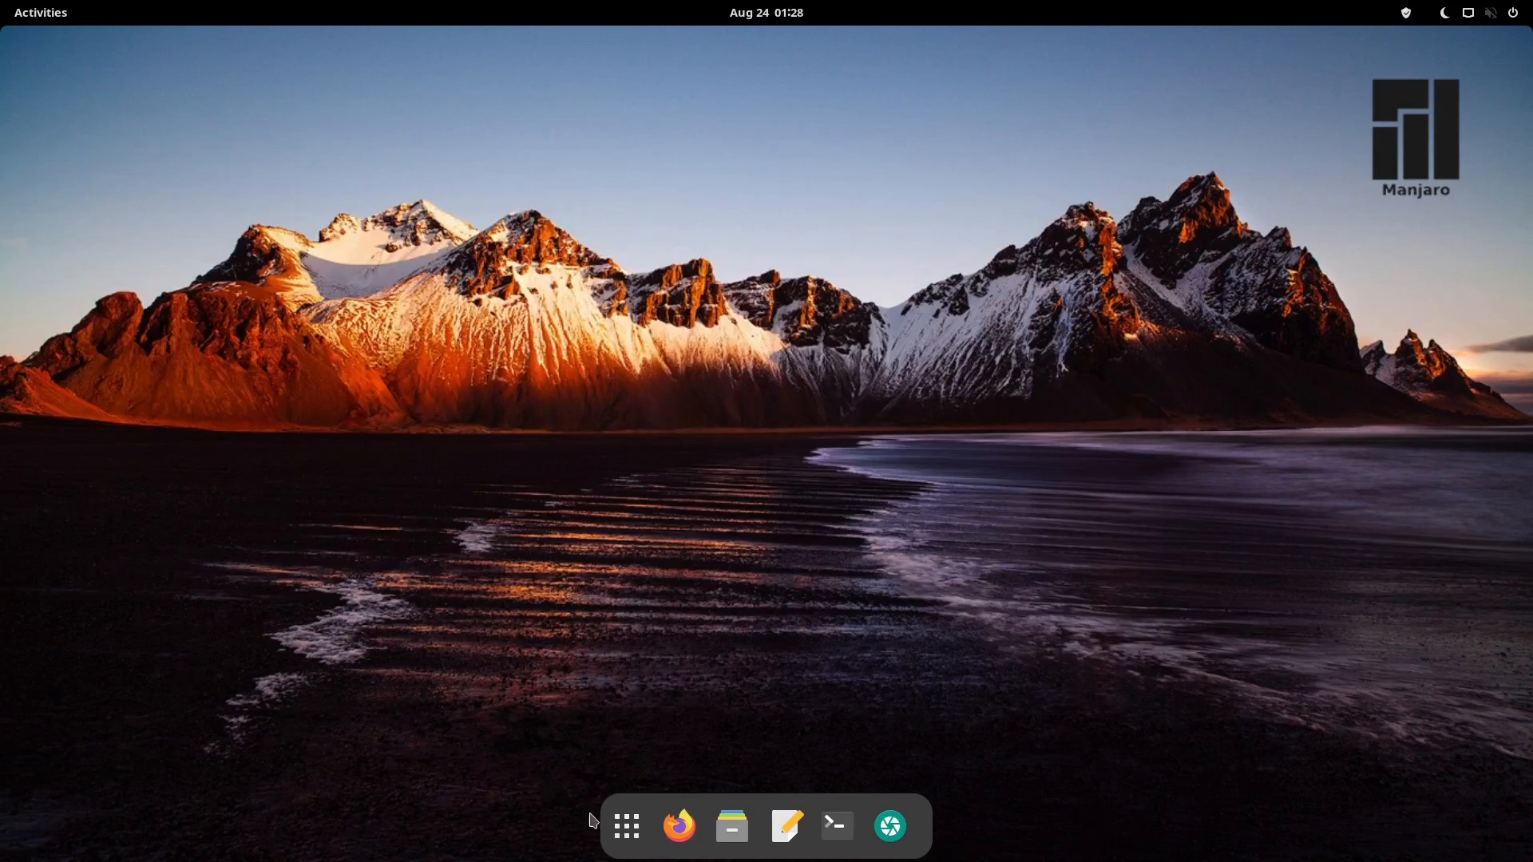
{"action": "left_click", "coordinate": [627, 827]}
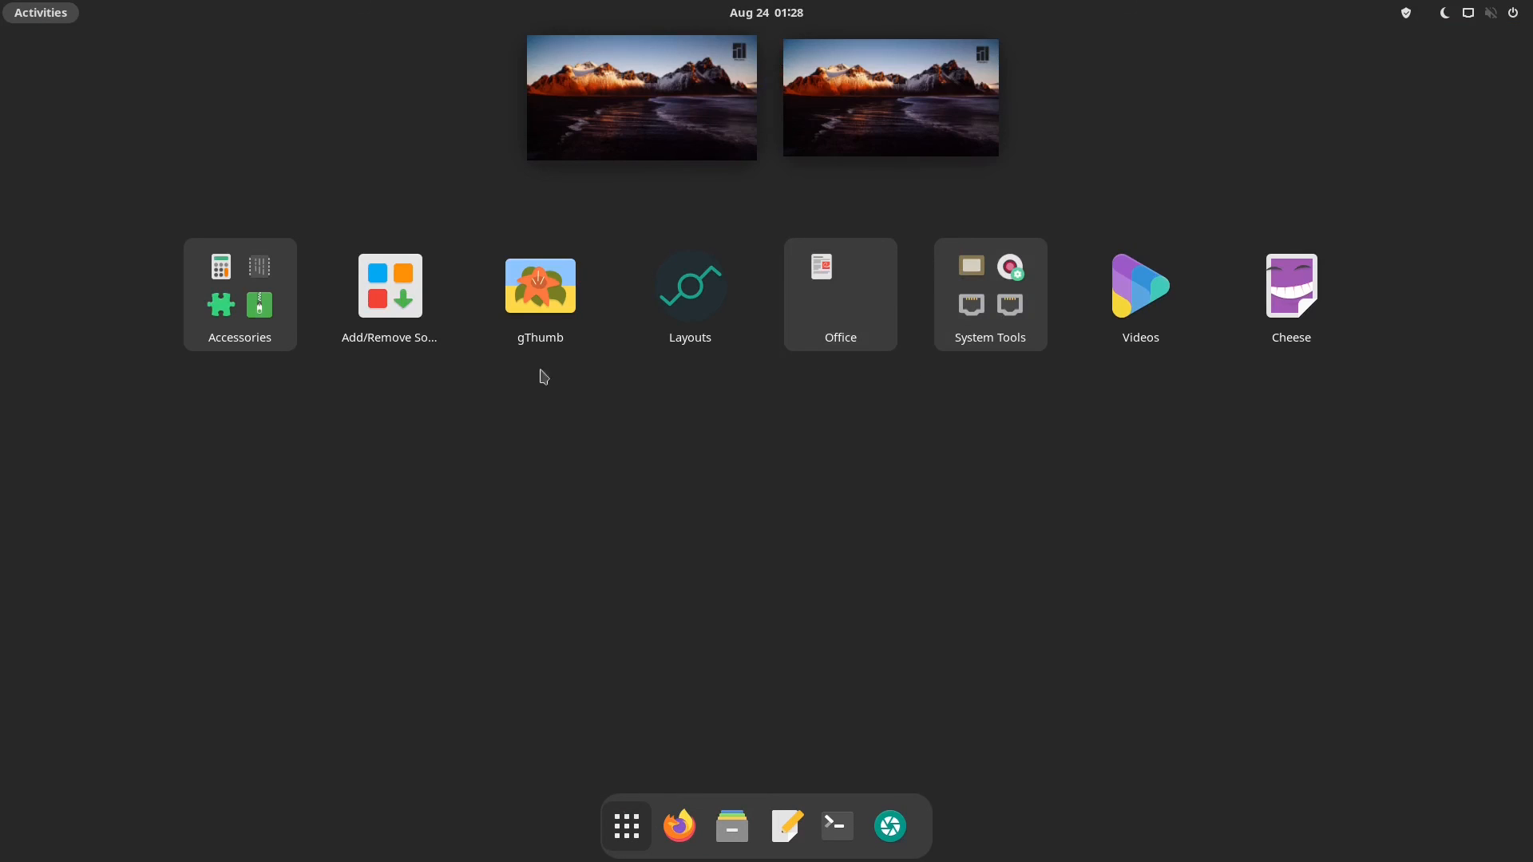
{"action": "left_click", "coordinate": [251, 315]}
{"action": "left_click", "coordinate": [628, 315]}
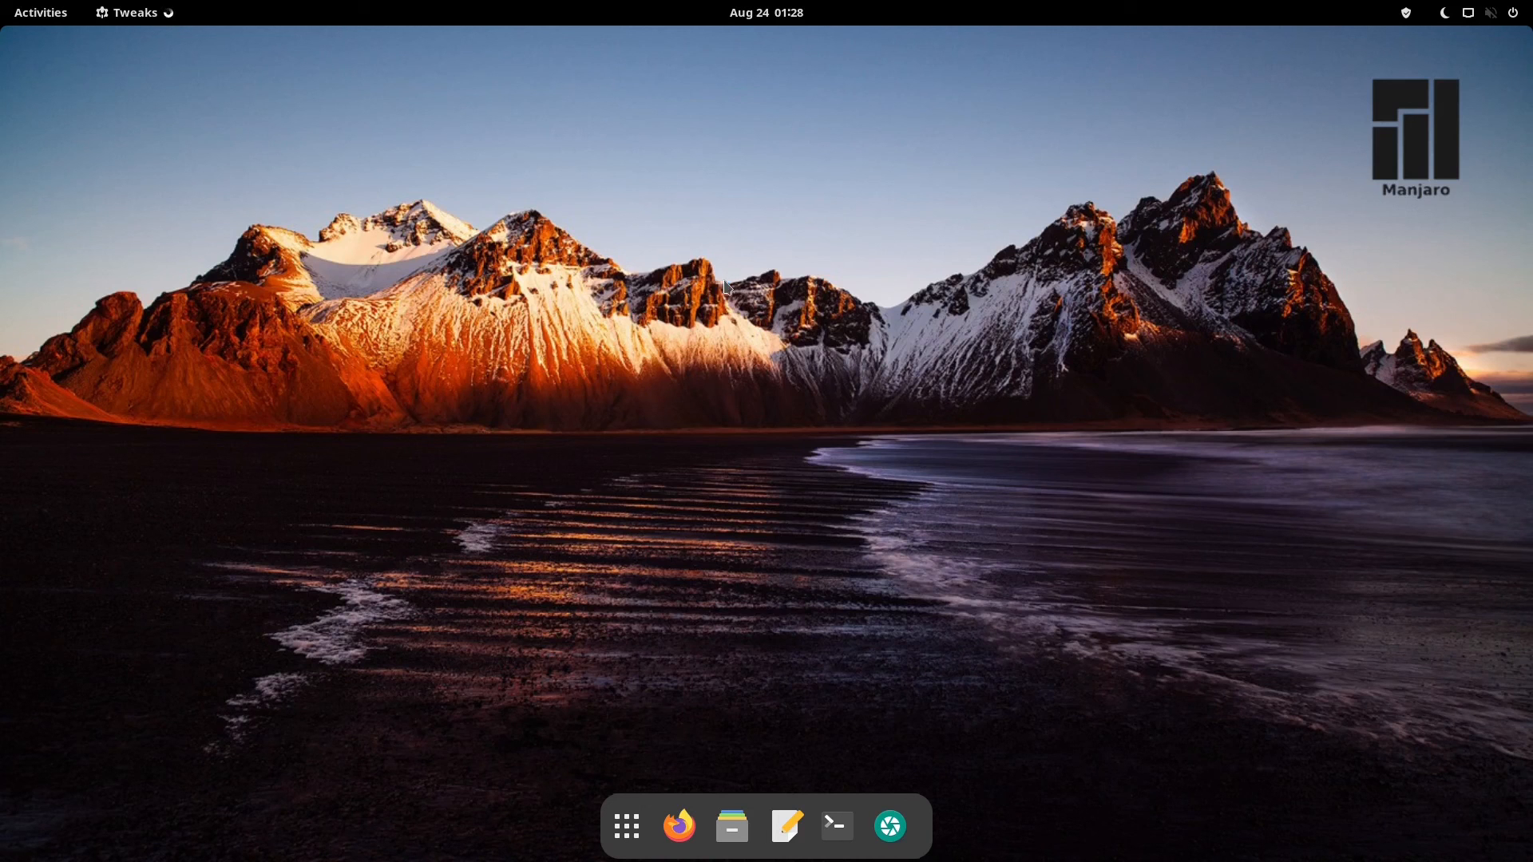